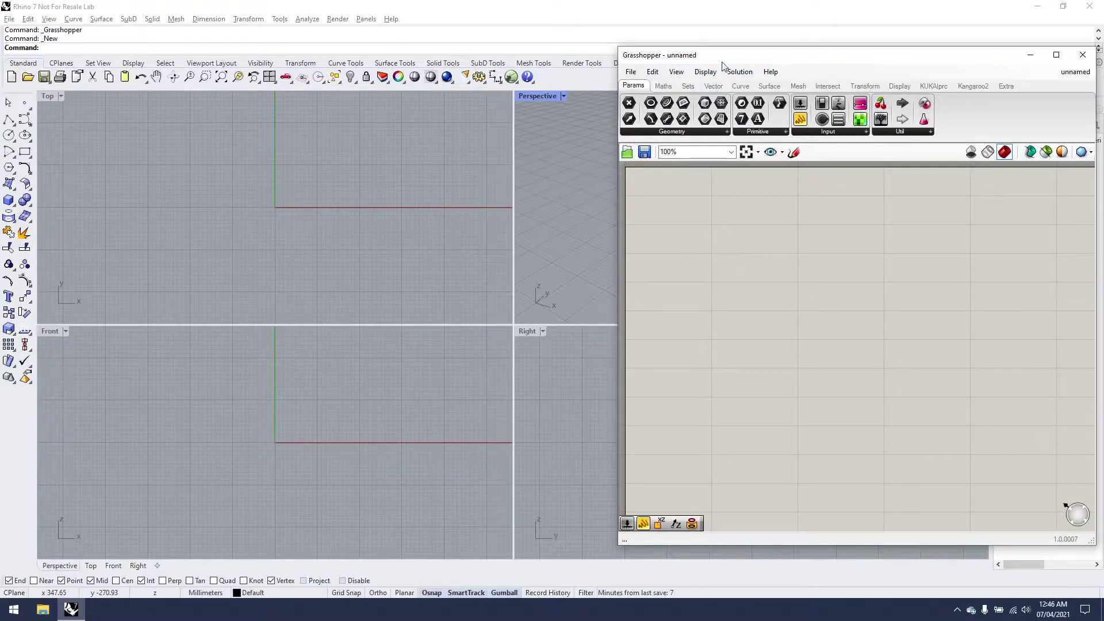
Resize and reposition the Grasshopper window so part of the Rhino modelling area stays uncovered
left_click_drag(723, 60, 594, 50)
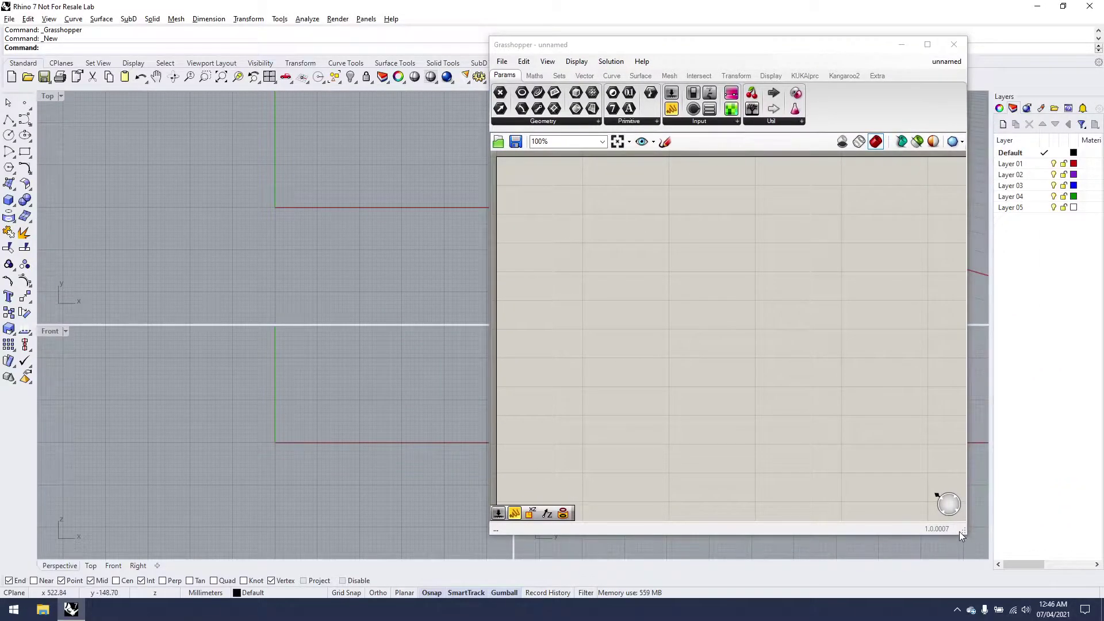
left_click_drag(961, 528, 1073, 544)
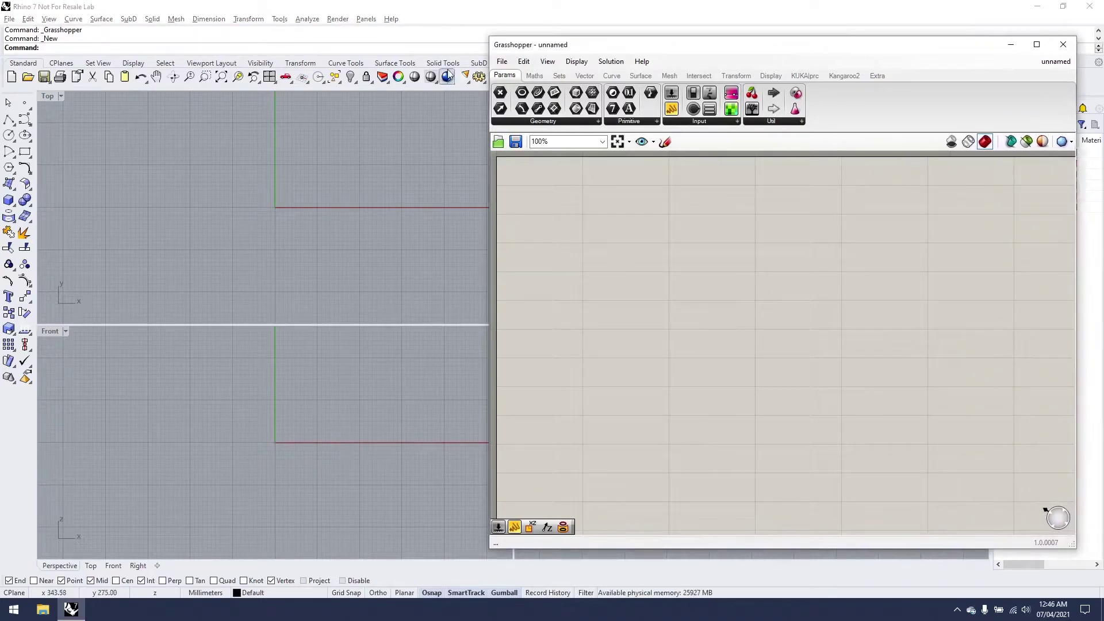
left_click_drag(483, 36, 550, 71)
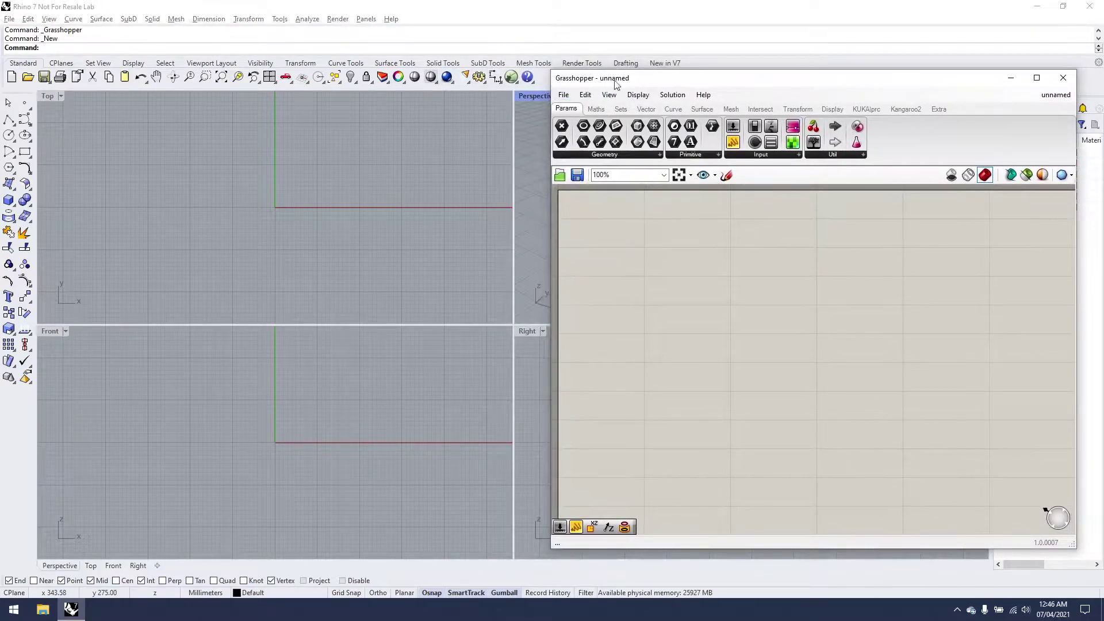
left_click_drag(647, 80, 632, 57)
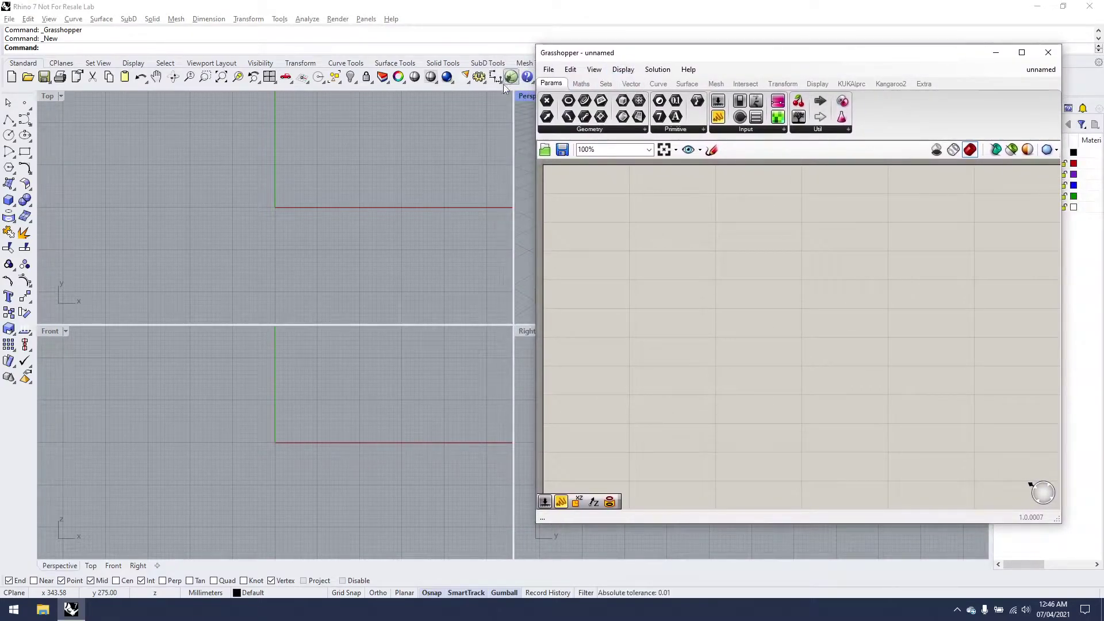
Maximize the Perspective viewport and orient its view of the construction plane
left_click(527, 98)
double_click(527, 98)
right_click_drag(185, 234, 342, 303)
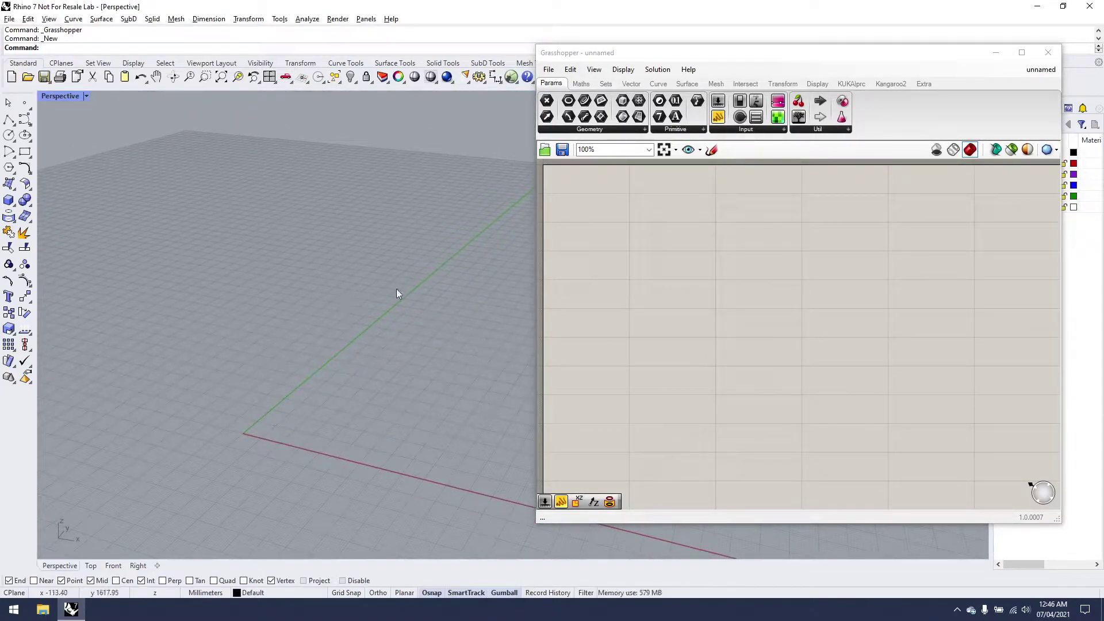
Add a Construct Point component to the canvas and place it near the canvas's upper-left corner
double_click(649, 251)
type("constru")
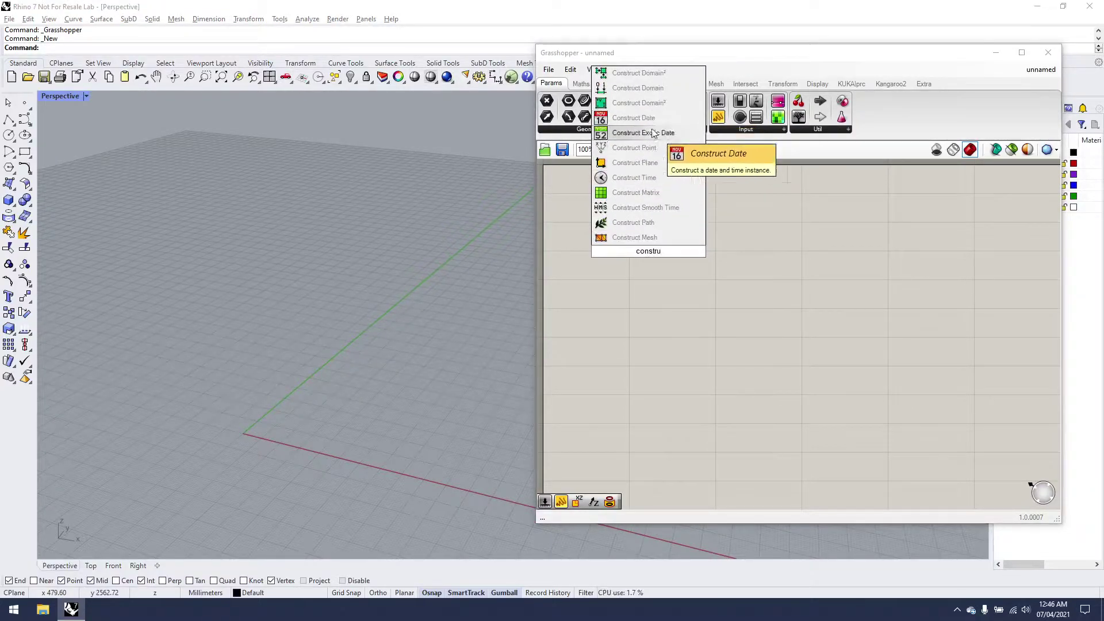
left_click(661, 153)
left_click_drag(628, 251, 613, 216)
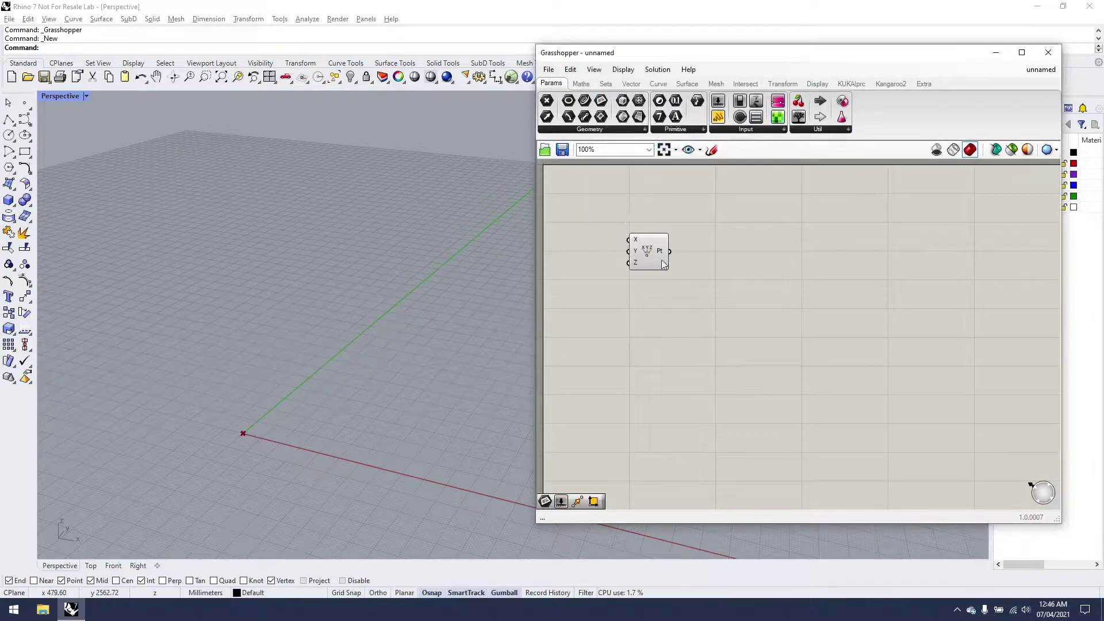
left_click_drag(664, 264, 631, 214)
double_click(697, 278)
key("Escape")
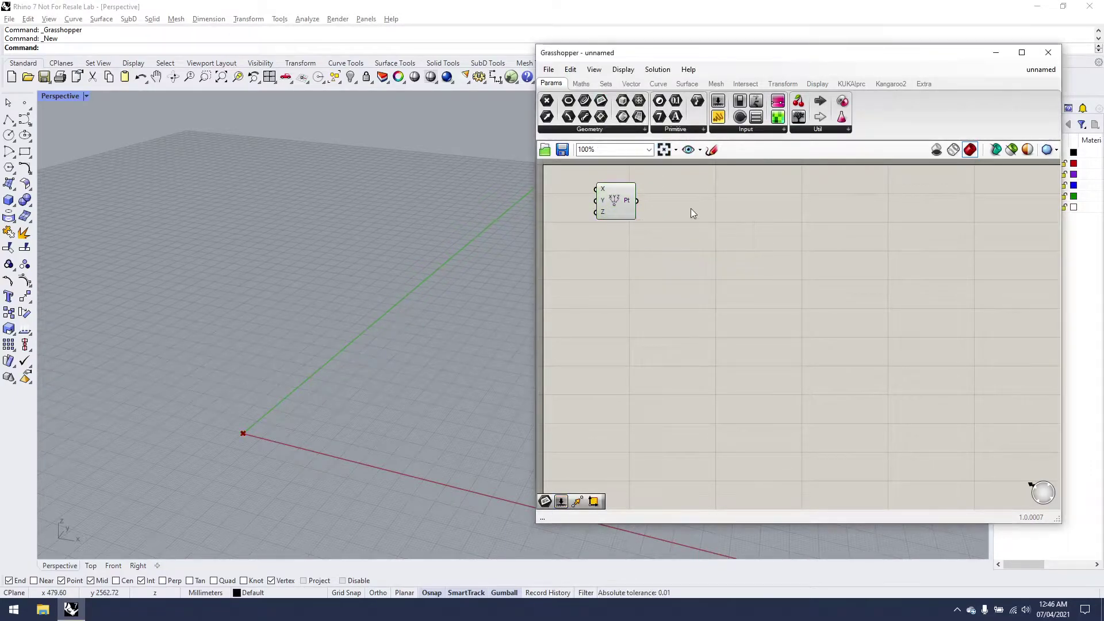
Add a Move component and connect the constructed point to its geometry input
double_click(703, 208)
type("move")
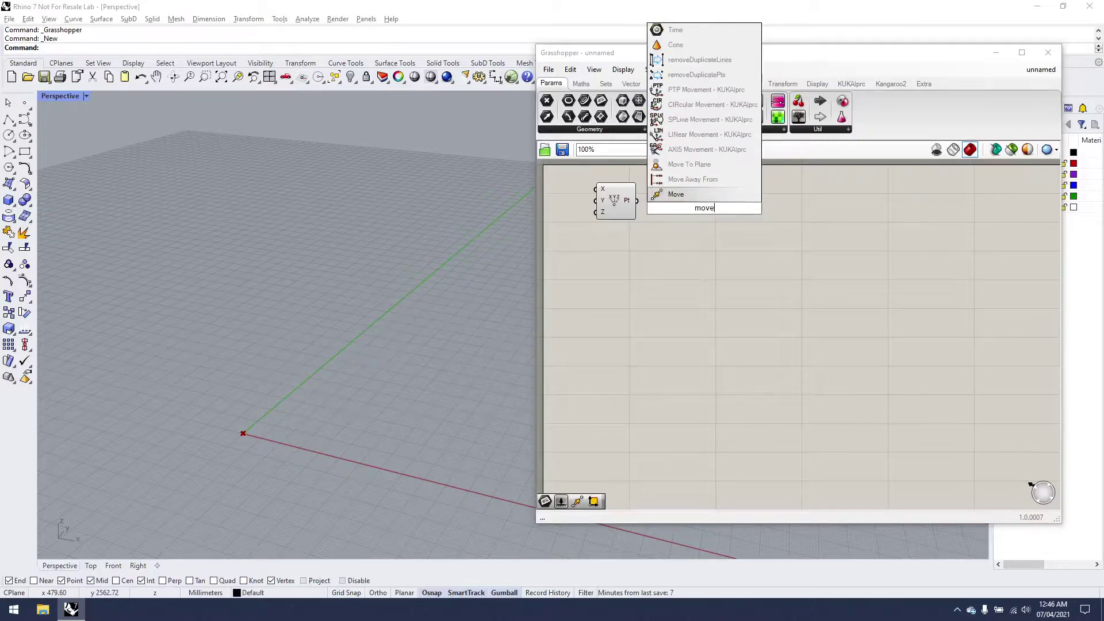
key("Return")
left_click_drag(637, 201, 717, 212)
Add a Unit Z vector as the Move component's translation, undoing the wrong connection to its geometry input
double_click(673, 243)
type("z")
key("Return")
left_click(717, 212)
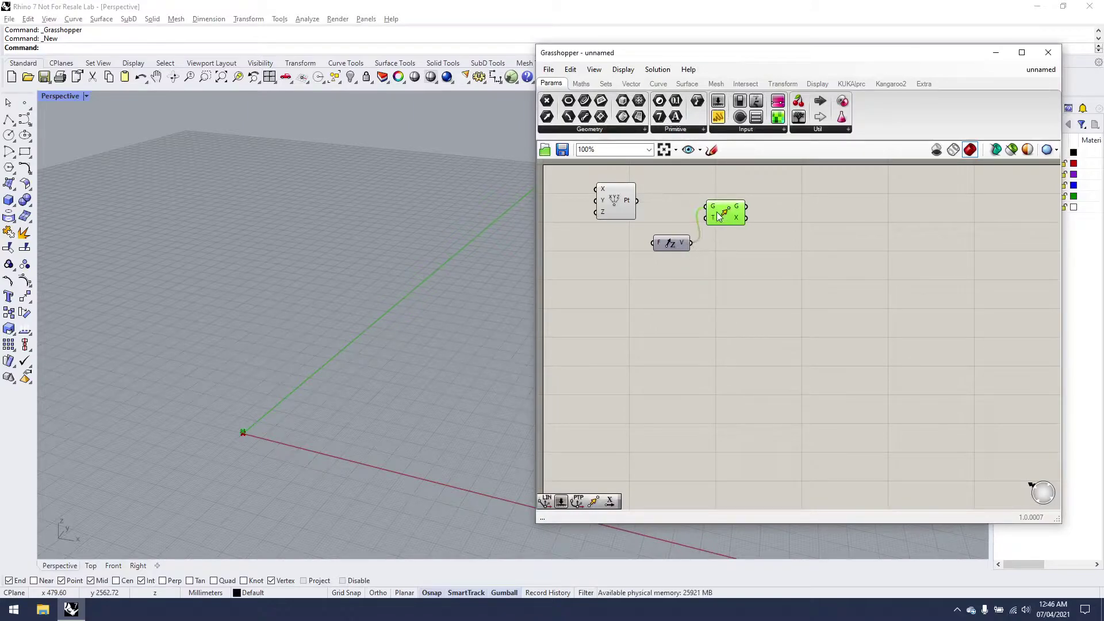
key("ctrl+z")
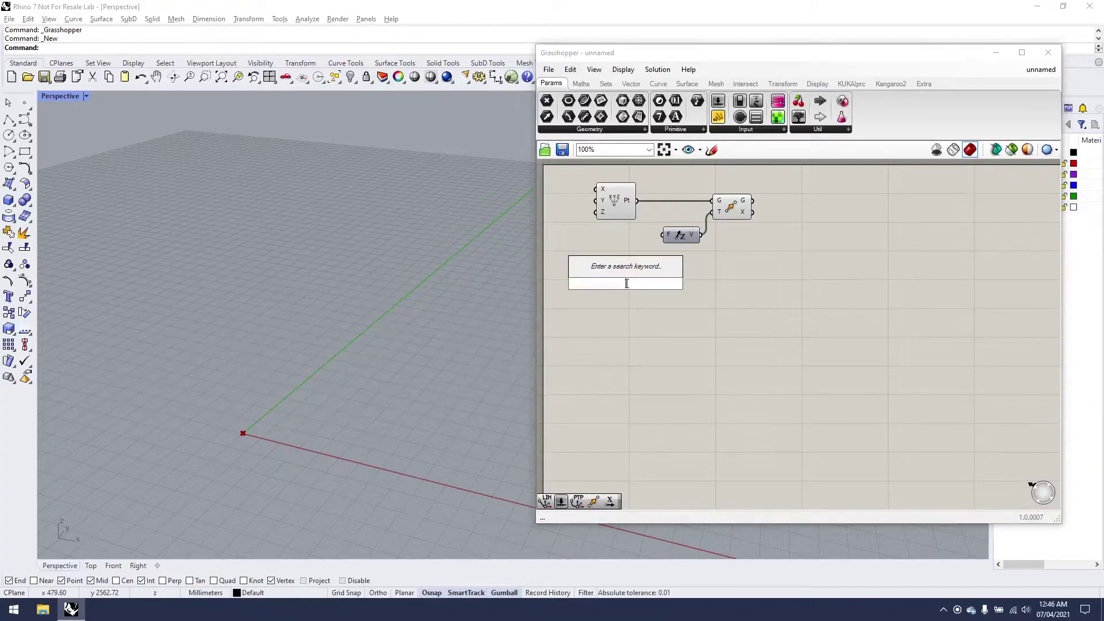
Add a Series component feeding the Unit Z factor, and drive its step input with a number slider of 2000
type("series")
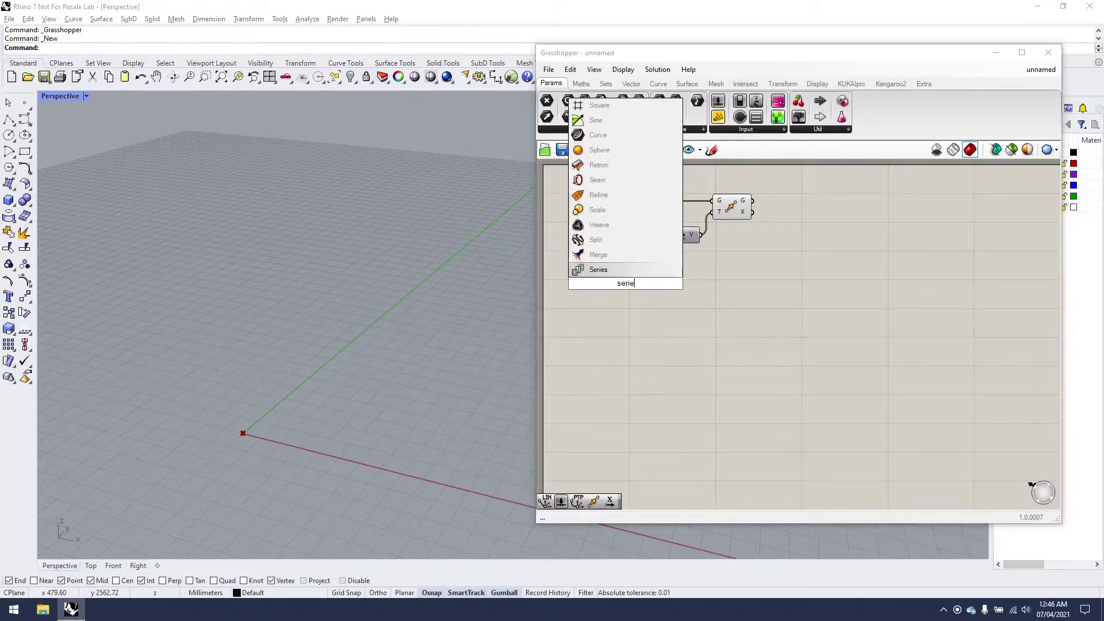
key("Return")
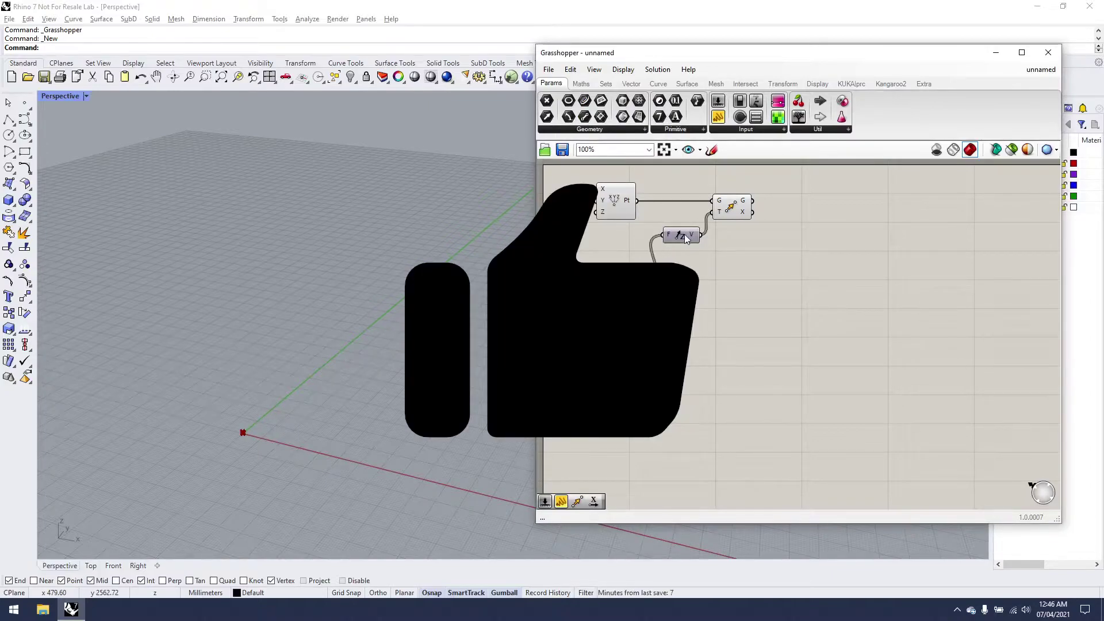
double_click(568, 265)
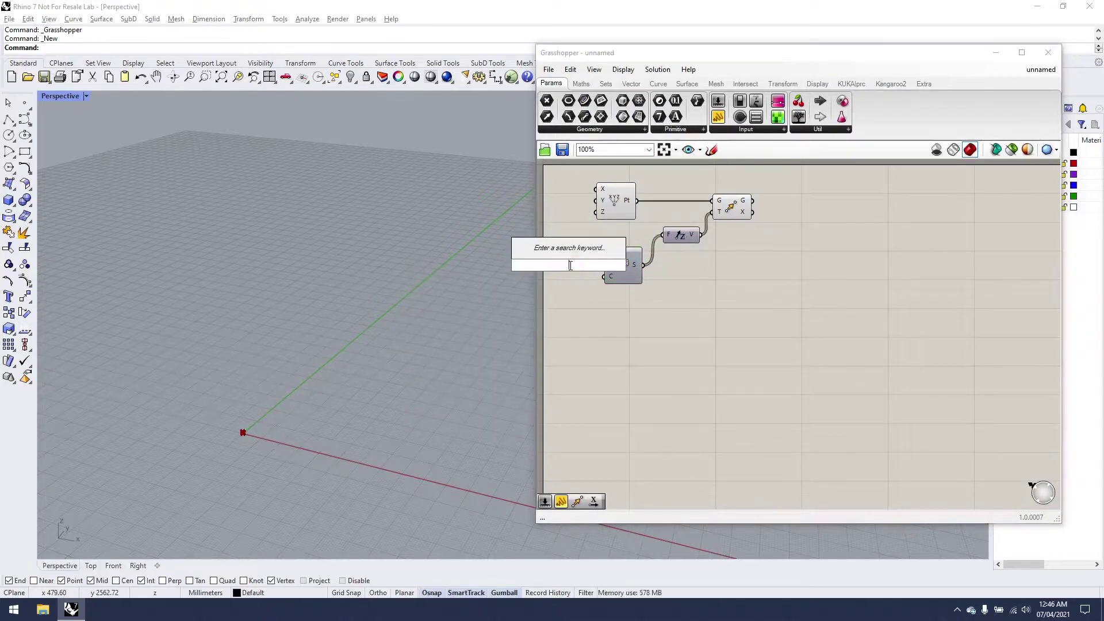
type("2000")
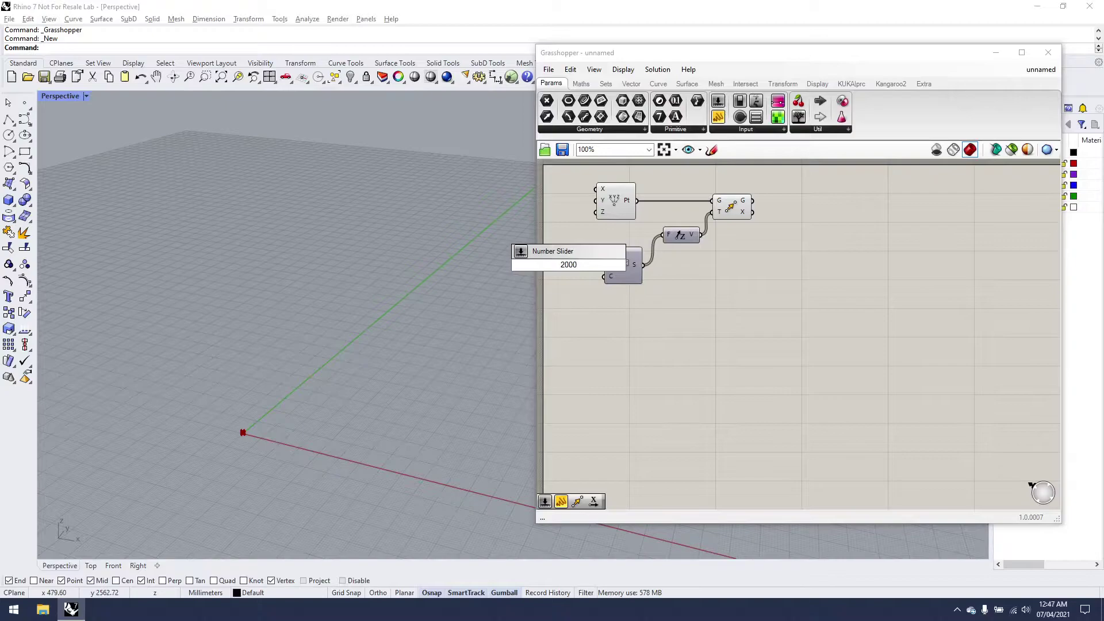
key("Return")
left_click_drag(599, 347, 666, 346, "alt")
left_click_drag(542, 265, 570, 267)
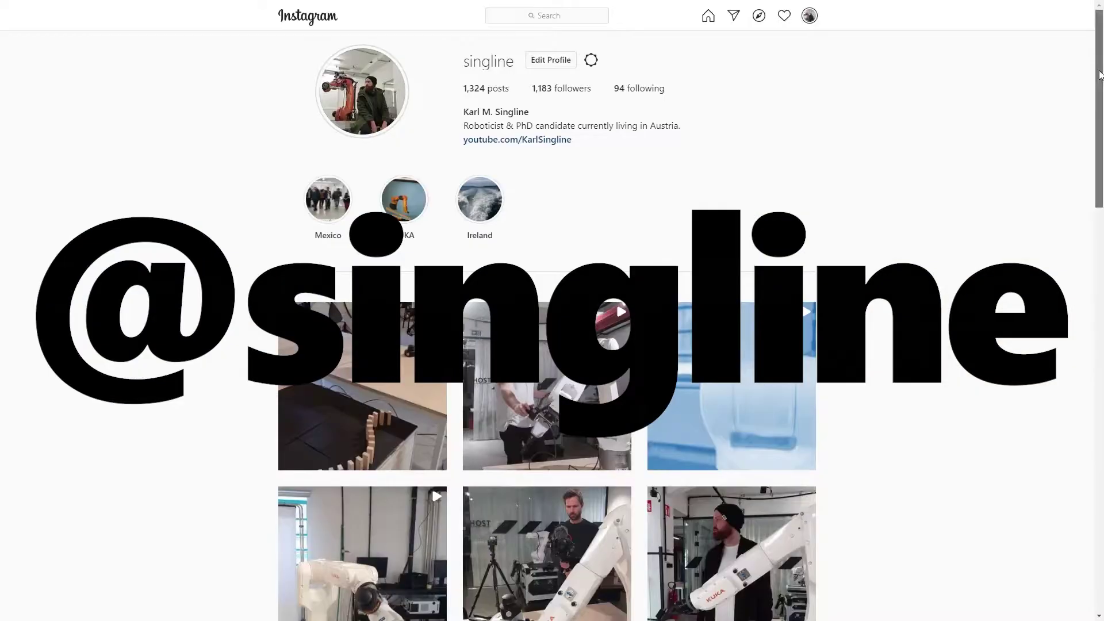
left_click_drag(1100, 76, 1095, 214)
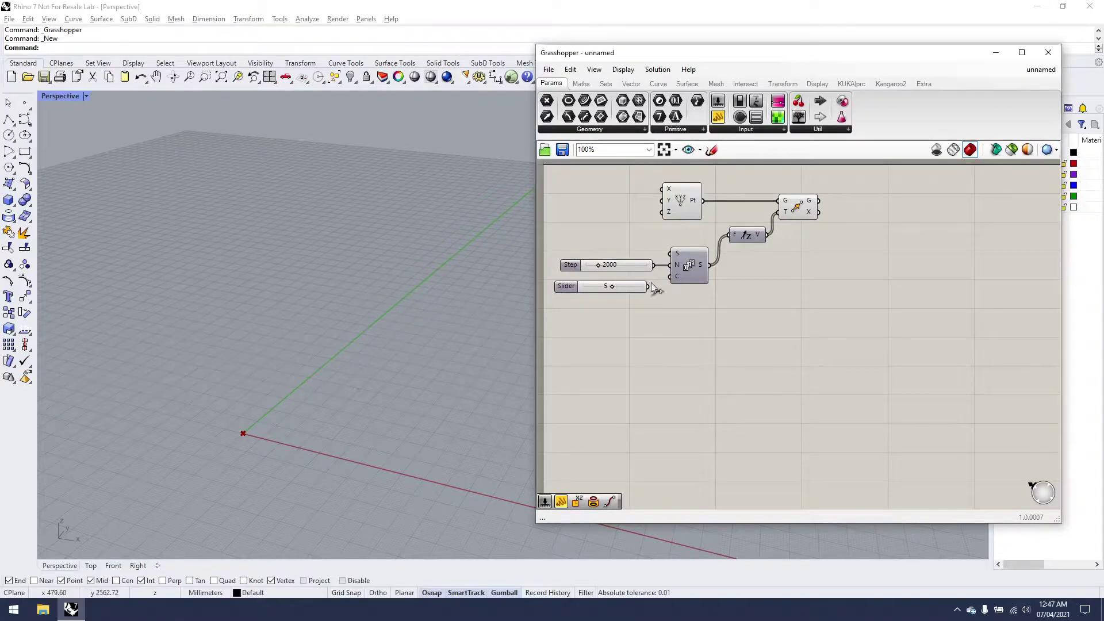
Connect the slider with value 5 to the Series count input and left-align it with the step slider
left_click_drag(650, 287, 671, 277)
left_click_drag(572, 288, 582, 250)
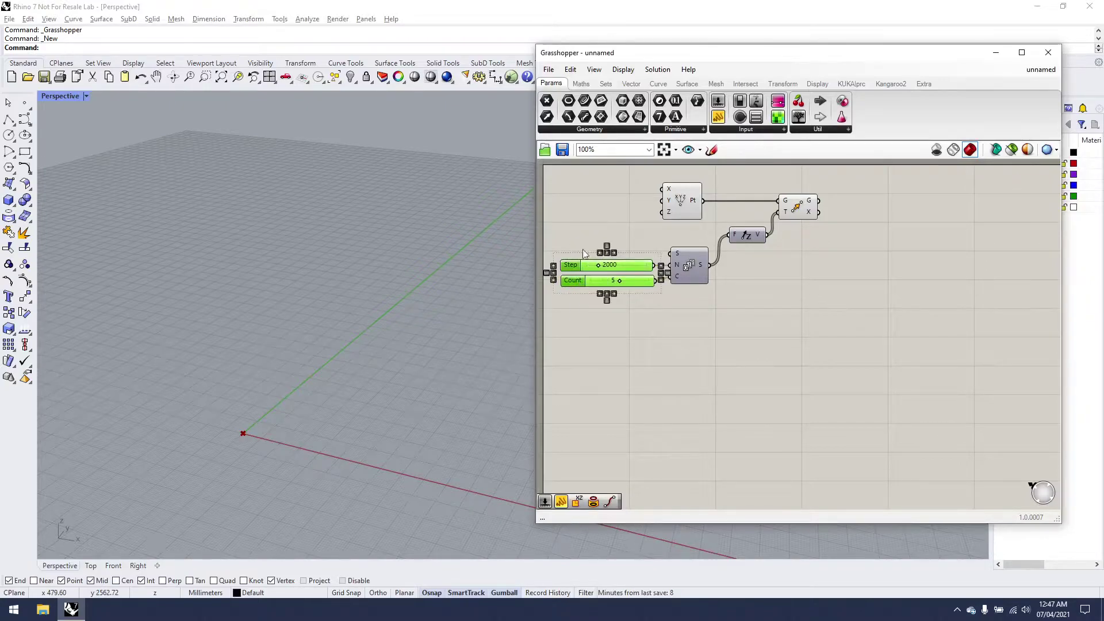
left_click(551, 273)
left_click(667, 326)
mouse_move(780, 303)
right_mouse_down()
mouse_move(752, 292)
mouse_move(782, 298)
right_mouse_up()
Zoom the Perspective viewport to the Construct Point and Move geometry and examine the vertical row of points
left_click(775, 219)
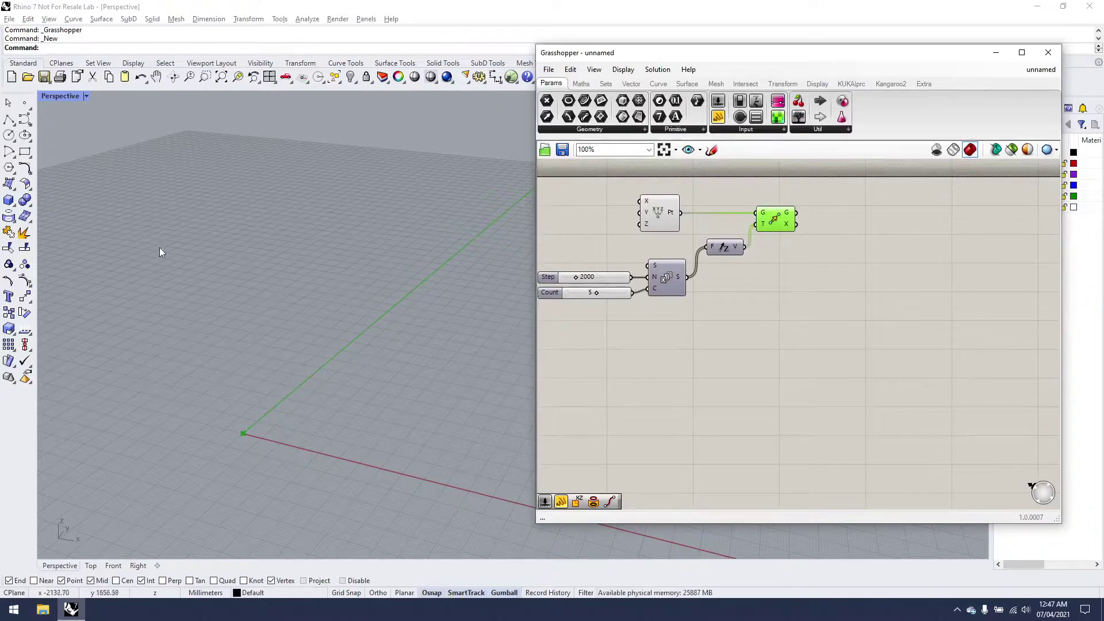
scroll(160, 248, "down", 2)
left_click(660, 214, "shift")
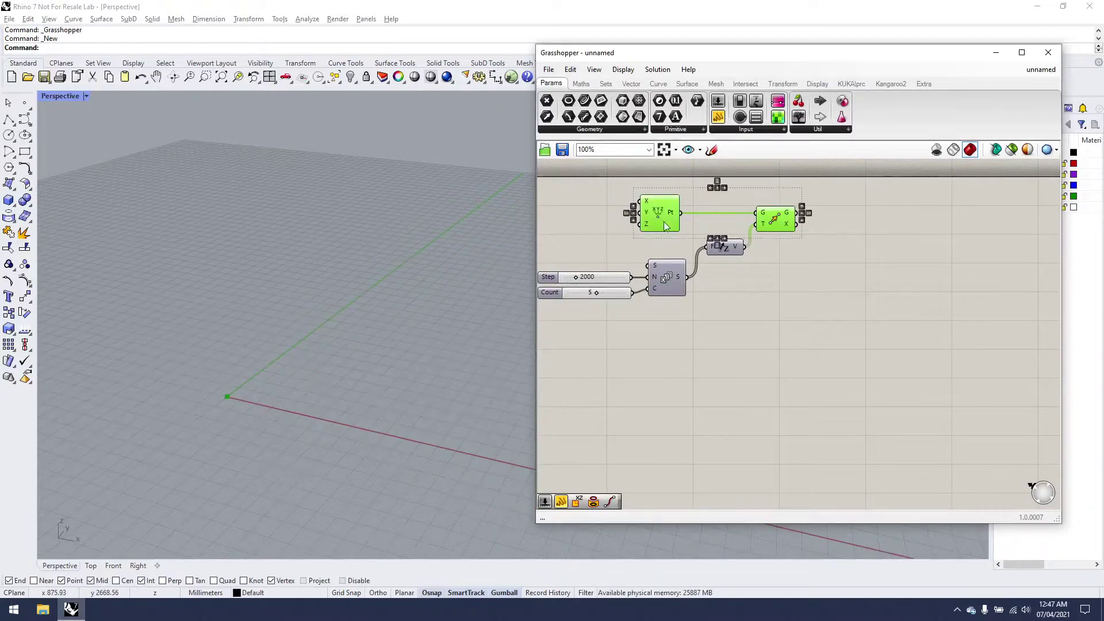
middle_click(674, 217)
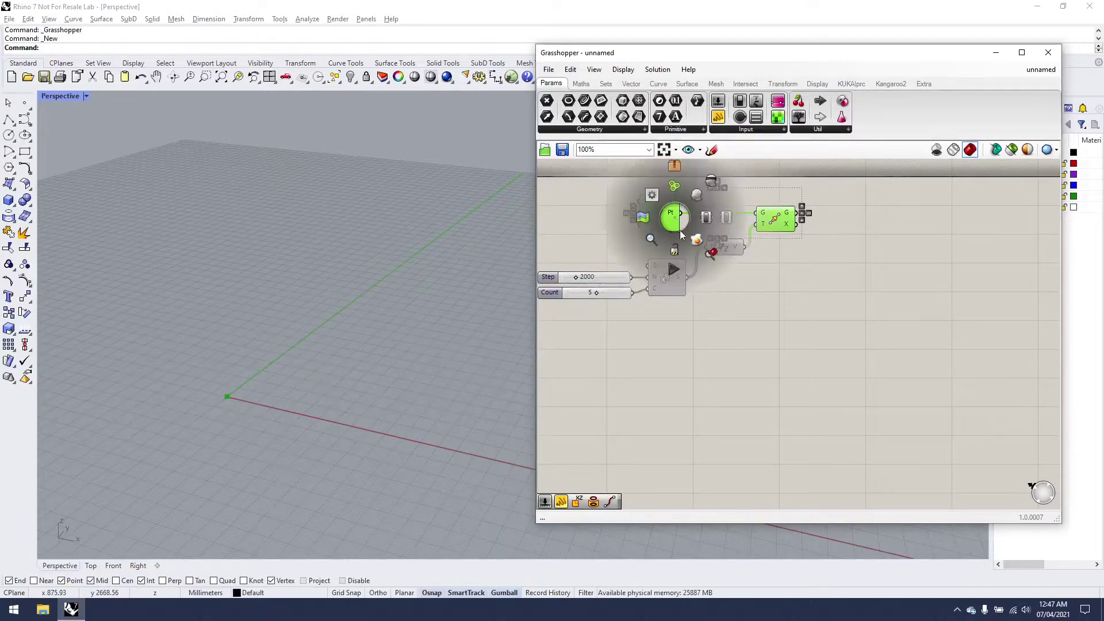
left_click(714, 259)
right_click_drag(460, 316, 165, 225, "shift")
scroll(173, 233, "down", 4)
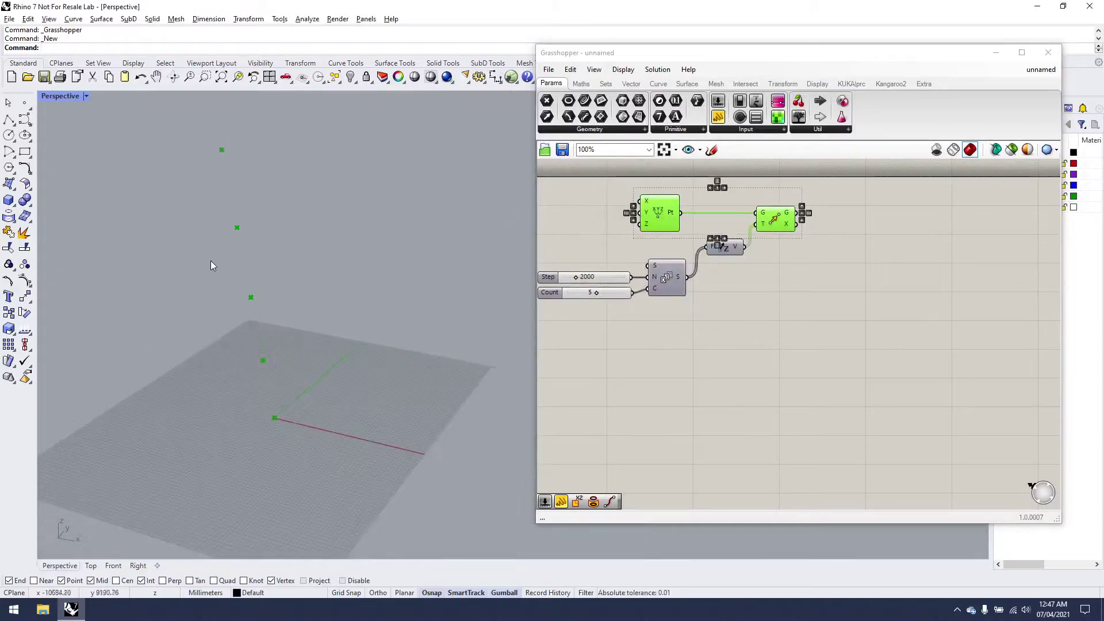
right_click_drag(211, 260, 274, 184, "shift")
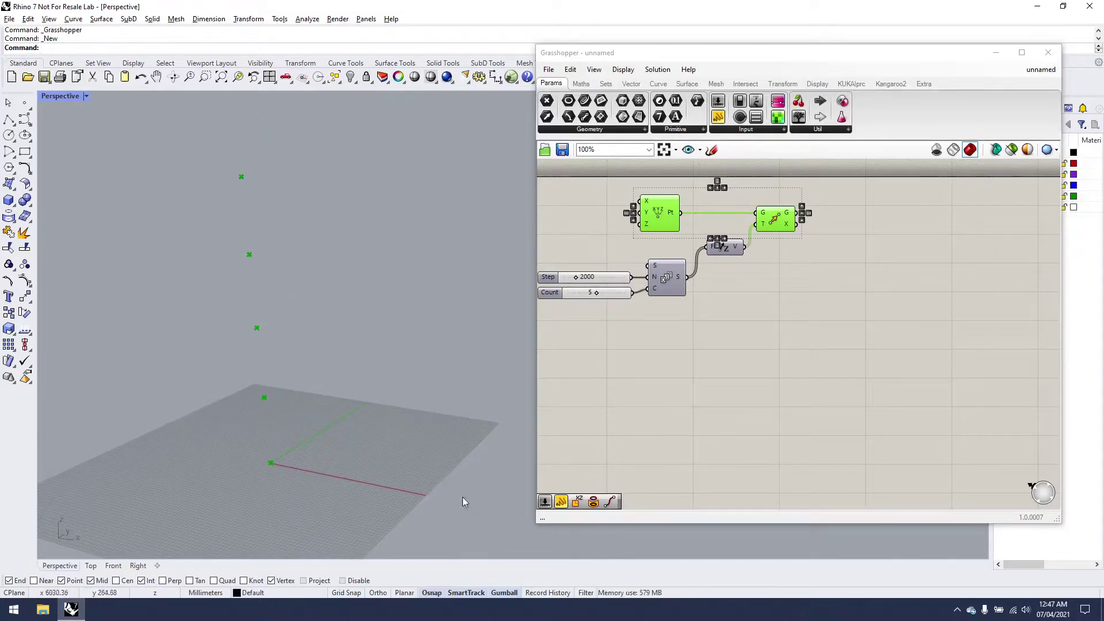
right_click_drag(463, 497, 429, 456, "shift")
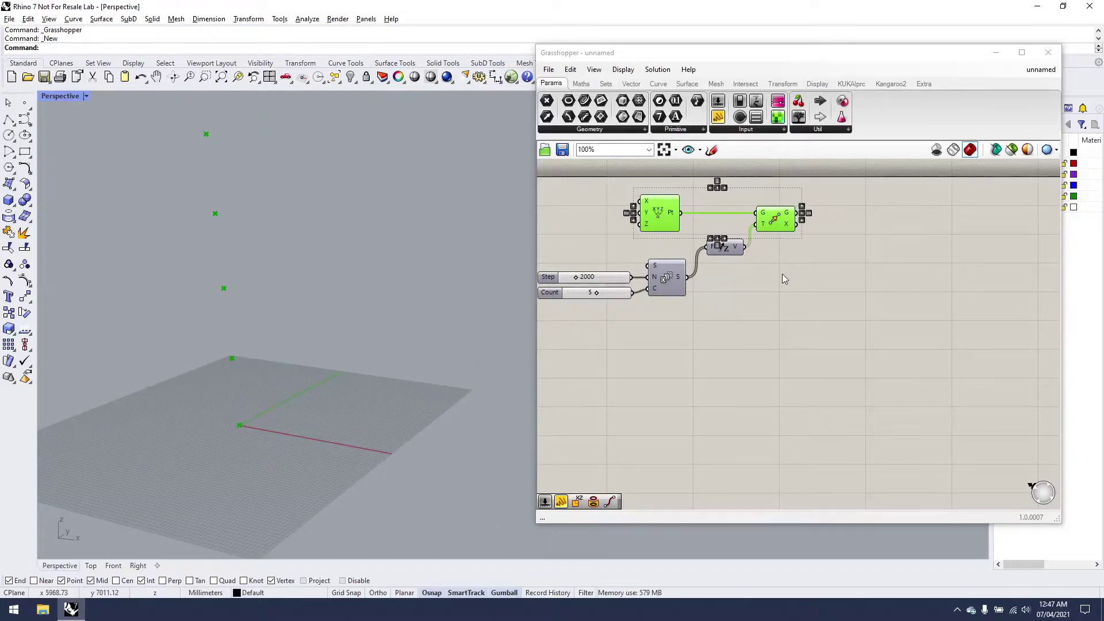
Duplicate the Move component alone to create a second Move, deleting the mistaken copy that includes Construct Point
mouse_move(821, 238)
right_mouse_down()
mouse_move(788, 216)
mouse_move(814, 239)
right_mouse_up()
left_click_drag(768, 218, 832, 248, "alt")
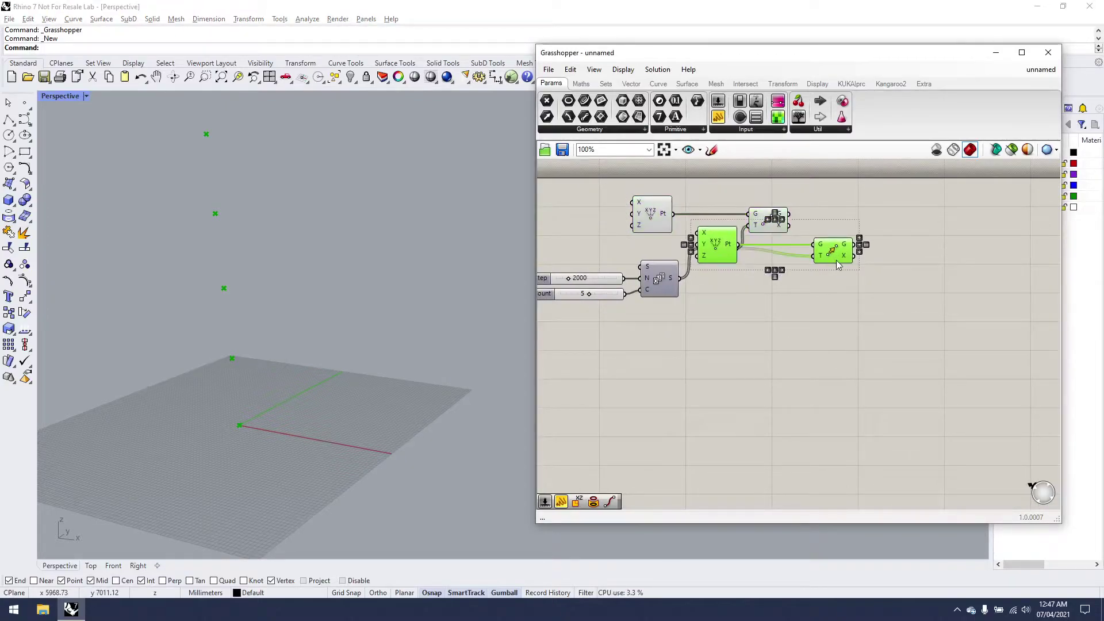
key("Delete")
left_click_drag(772, 221, 873, 249, "alt")
left_click(857, 233)
Add a Unit X vector and connect it to the second Move component's translation input
double_click(785, 311)
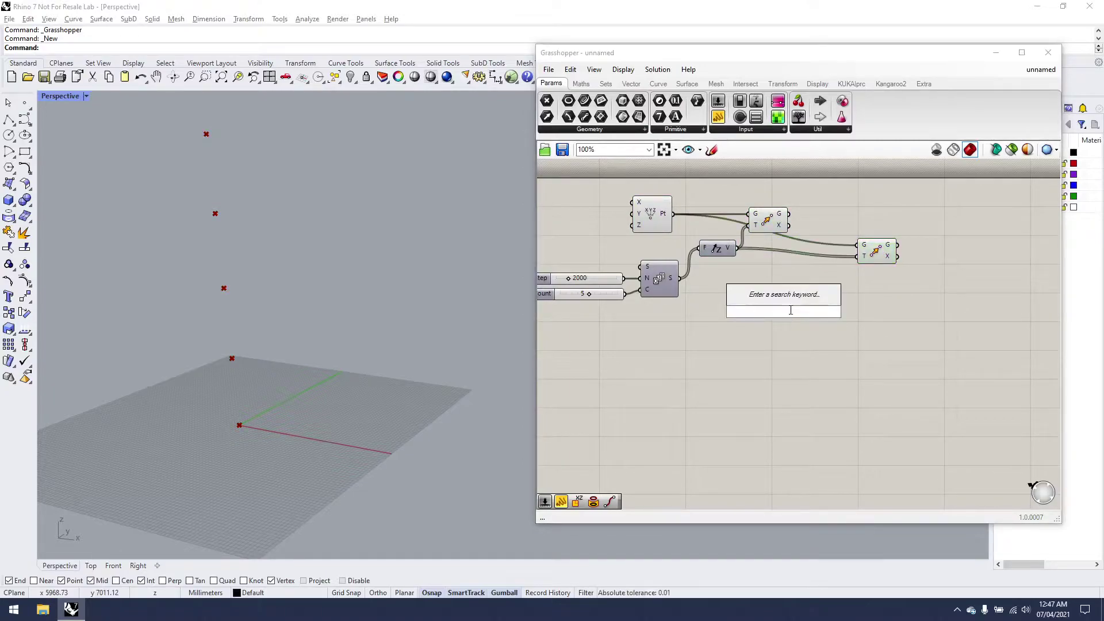
type("x")
key("Return")
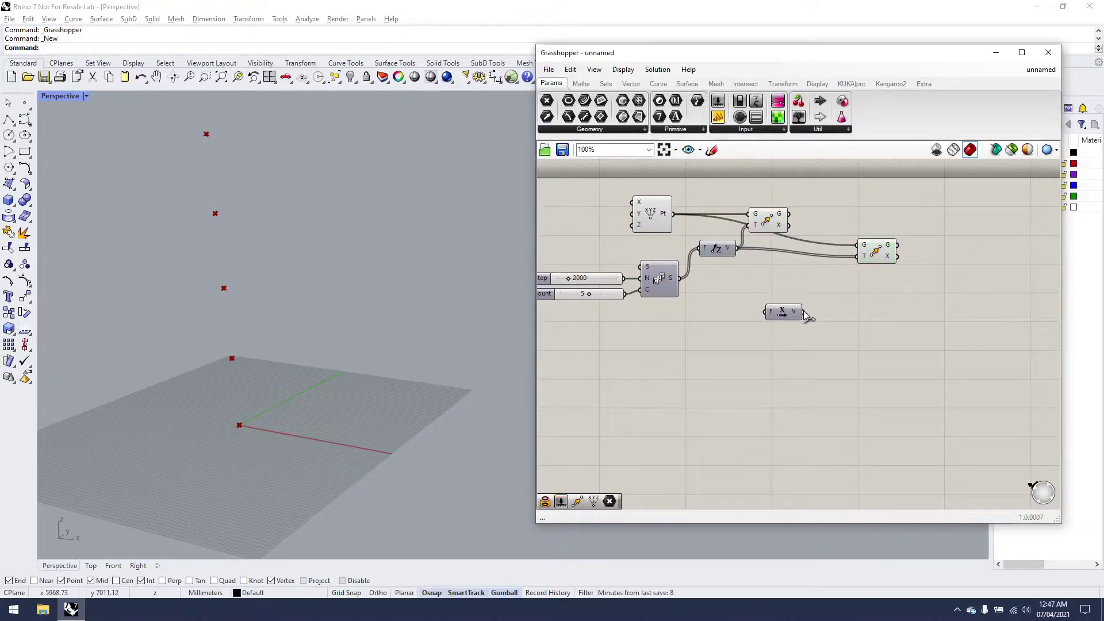
left_click_drag(804, 311, 818, 283)
Add a number slider with value 30000 and connect it to the Unit X factor input
double_click(724, 325)
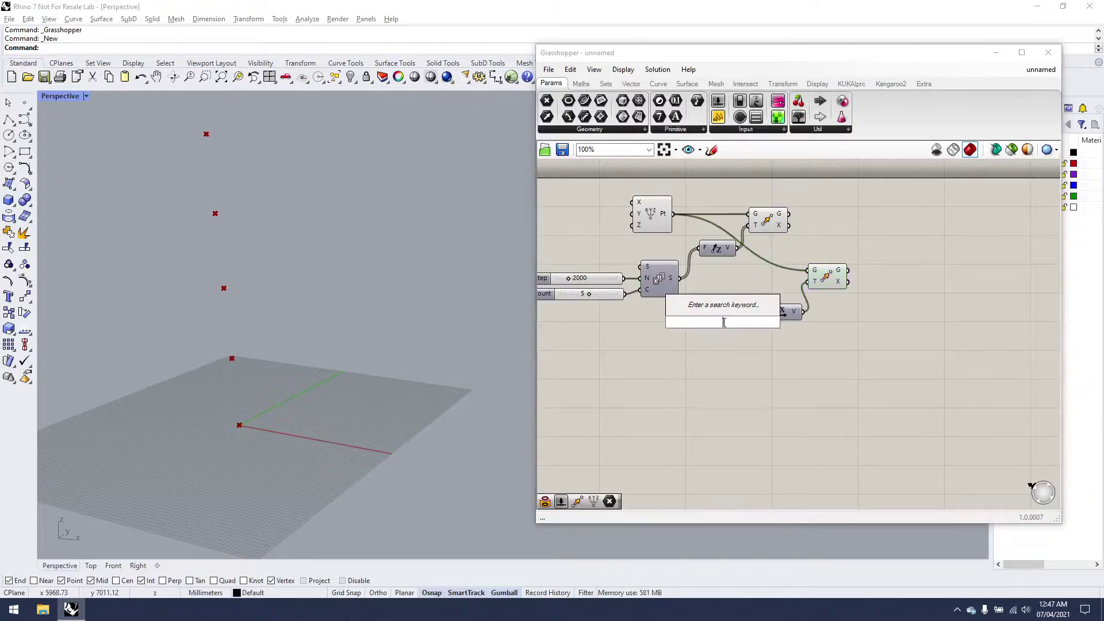
type("30000")
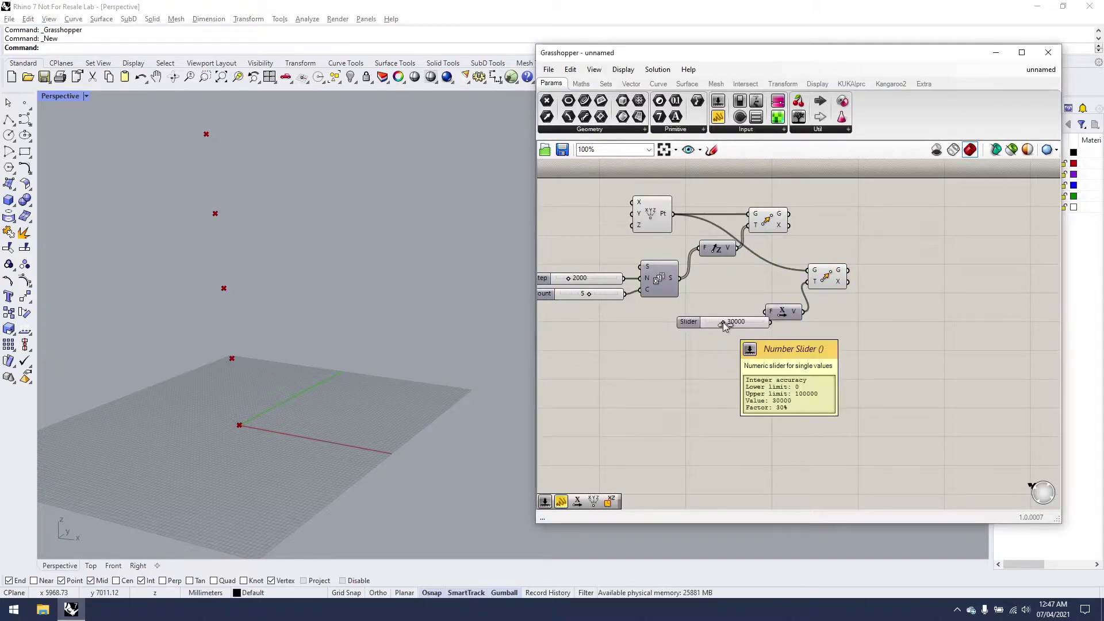
key("Return")
left_click_drag(742, 325, 771, 311)
Zoom the Perspective viewport to the geometry of both Move components and examine where the X-shifted point lies
left_click_drag(874, 298, 835, 258)
left_click(768, 213, "shift")
right_click(769, 217)
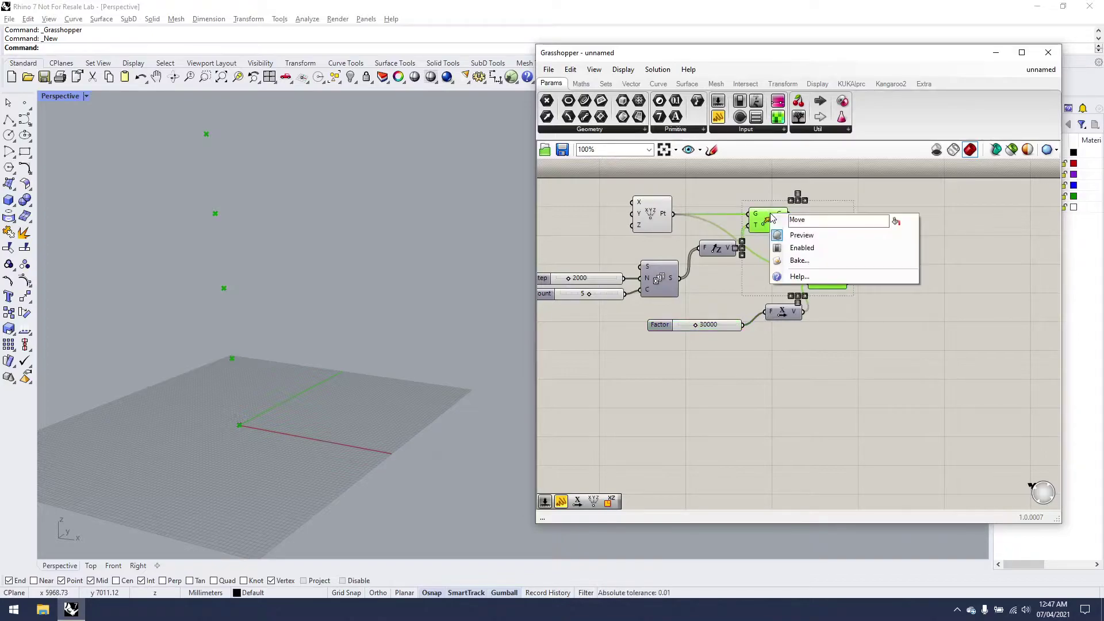
middle_click(767, 208)
left_click(799, 247)
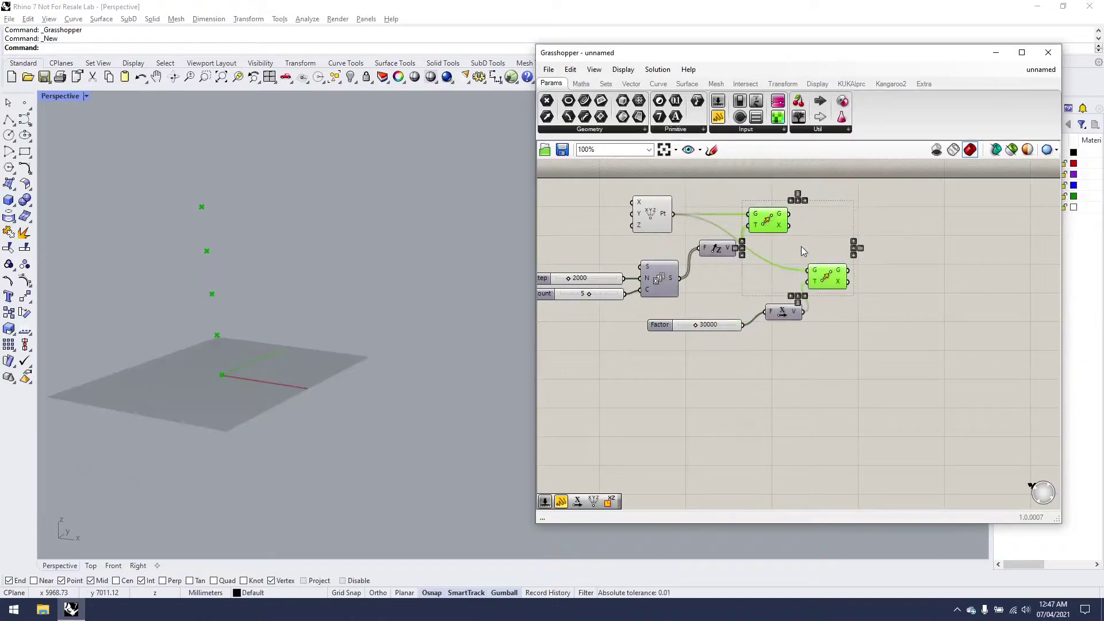
right_click_drag(381, 252, 324, 249, "shift")
scroll(324, 250, "down", 8)
right_click_drag(398, 230, 306, 324, "shift")
scroll(307, 315, "up", 2)
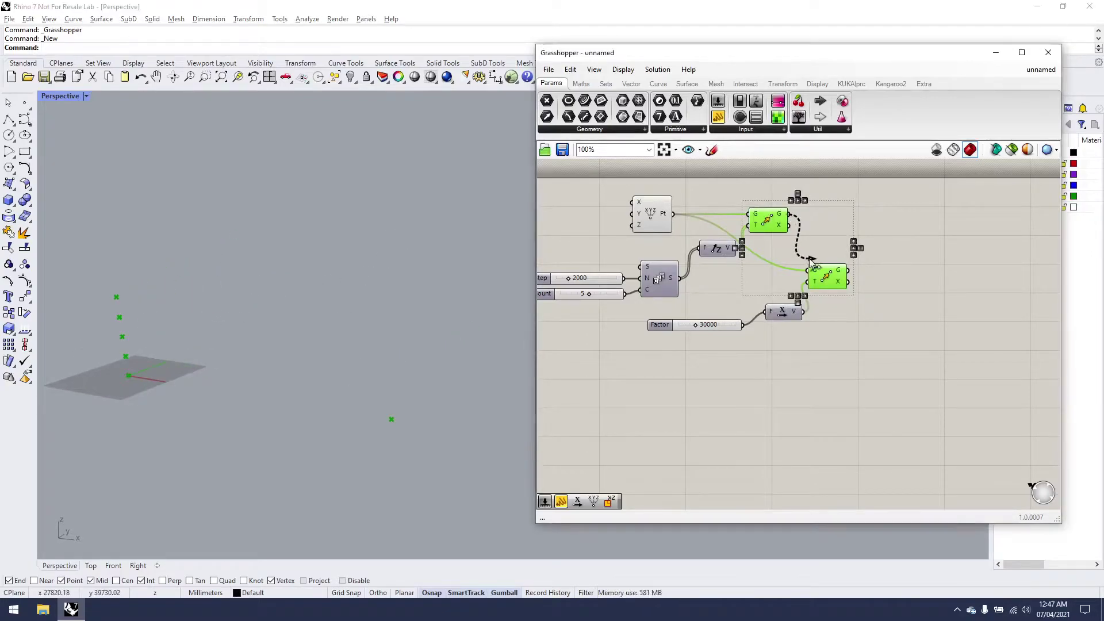
Feed the first Move's geometry output into the second Move's geometry input and tidy the component layout
left_click_drag(768, 221, 792, 219)
left_click(785, 269)
left_click(878, 285)
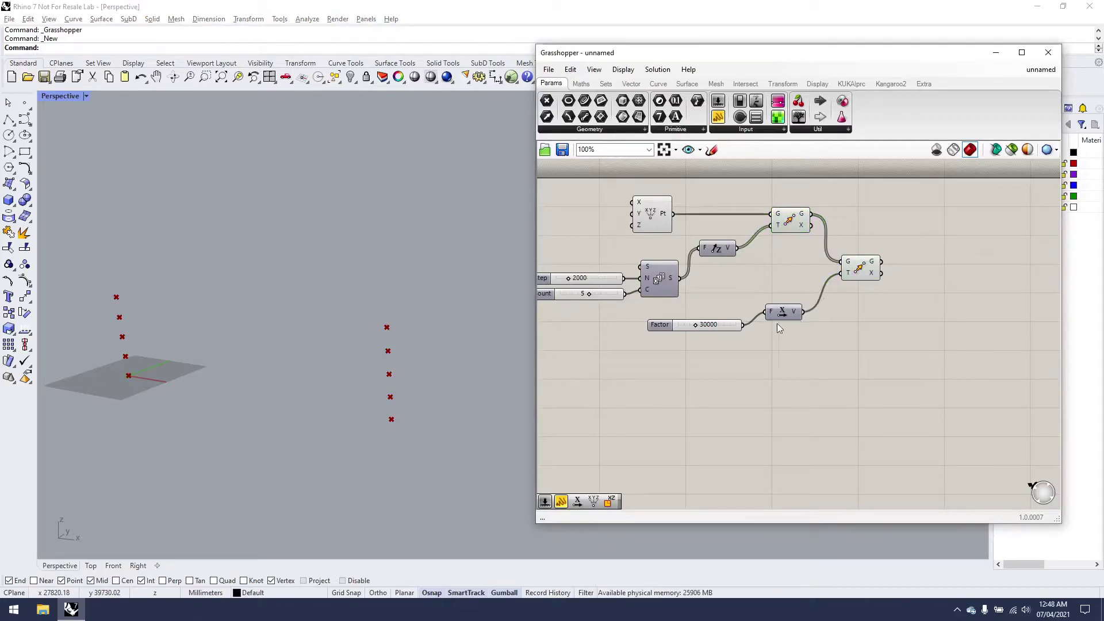
left_click_drag(782, 313, 779, 326)
left_click(872, 274)
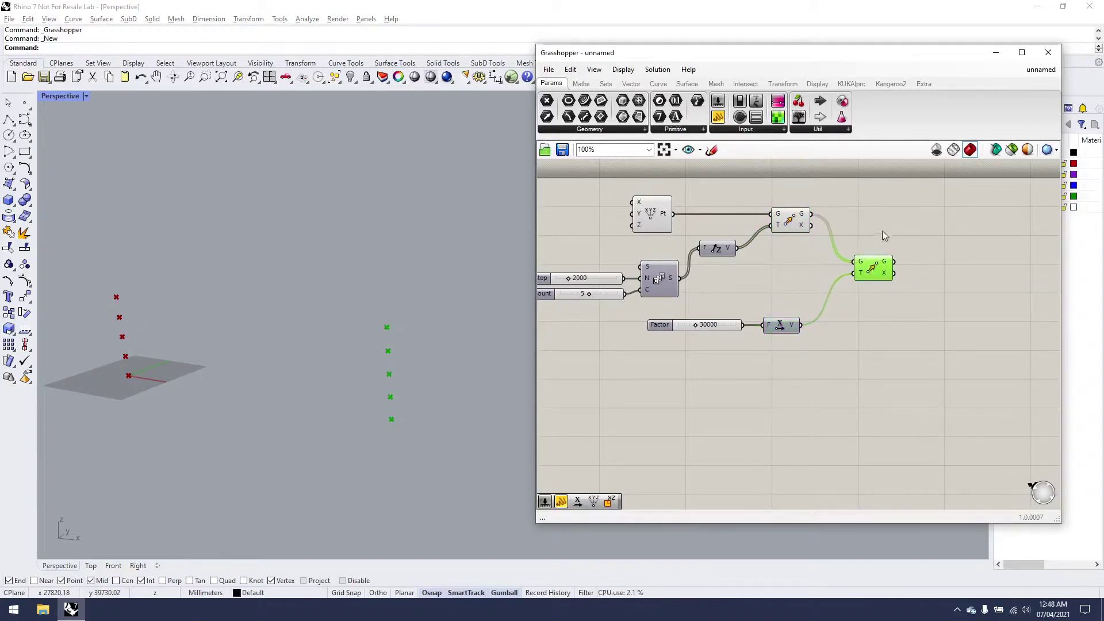
left_click(883, 236)
right_click_drag(897, 243, 850, 236)
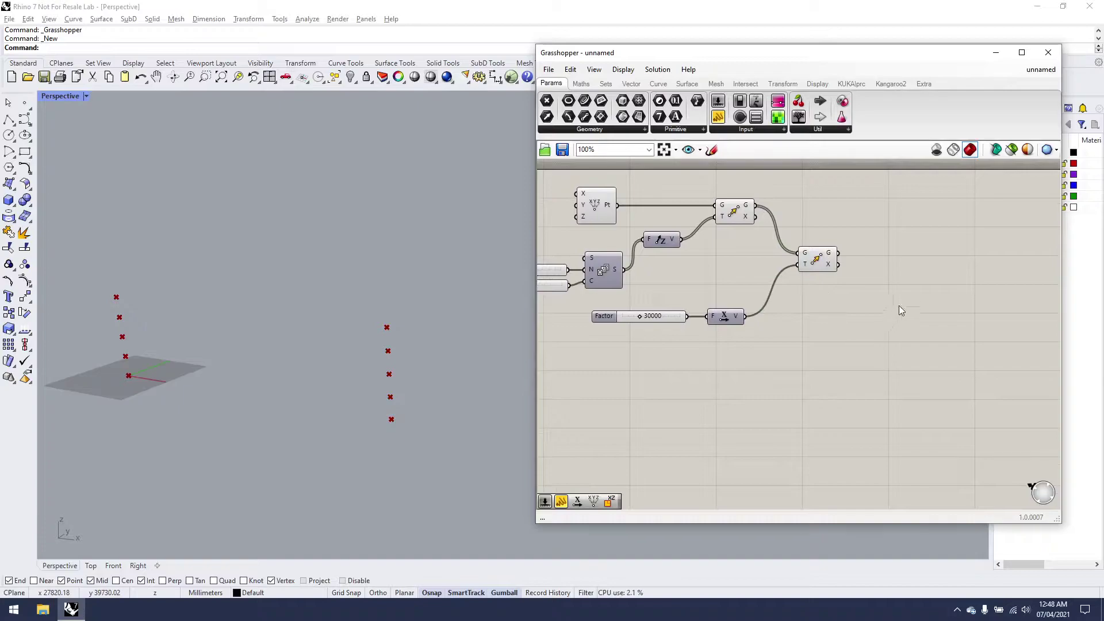
Add a third Move component and feed the geometry outputs of both existing Move components into its geometry input
right_click_drag(901, 311, 871, 273)
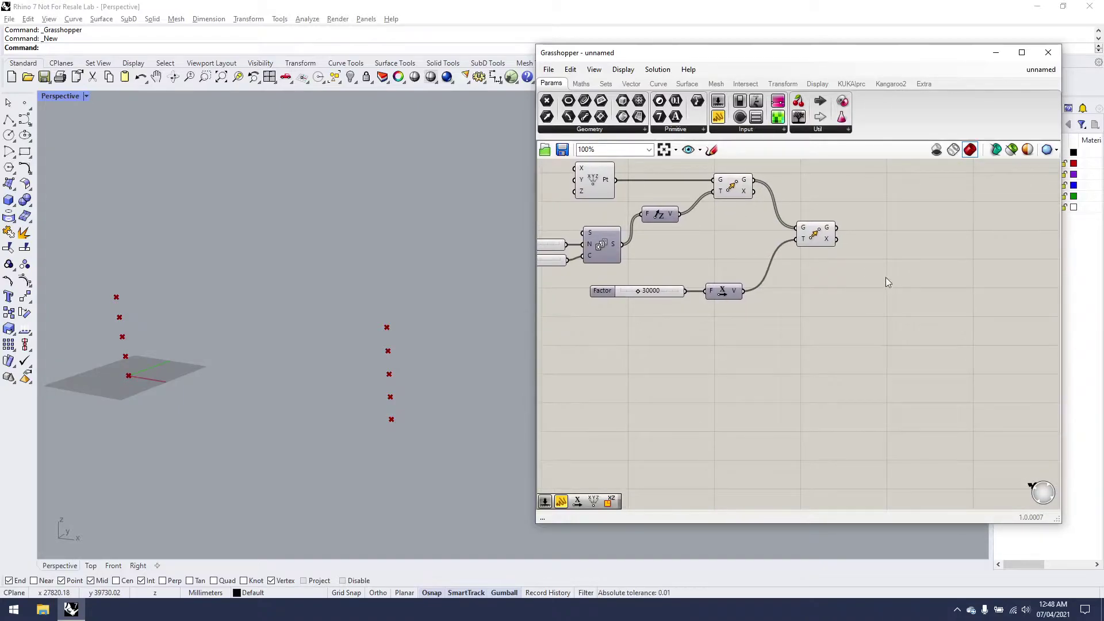
left_click(807, 235)
double_click(850, 242)
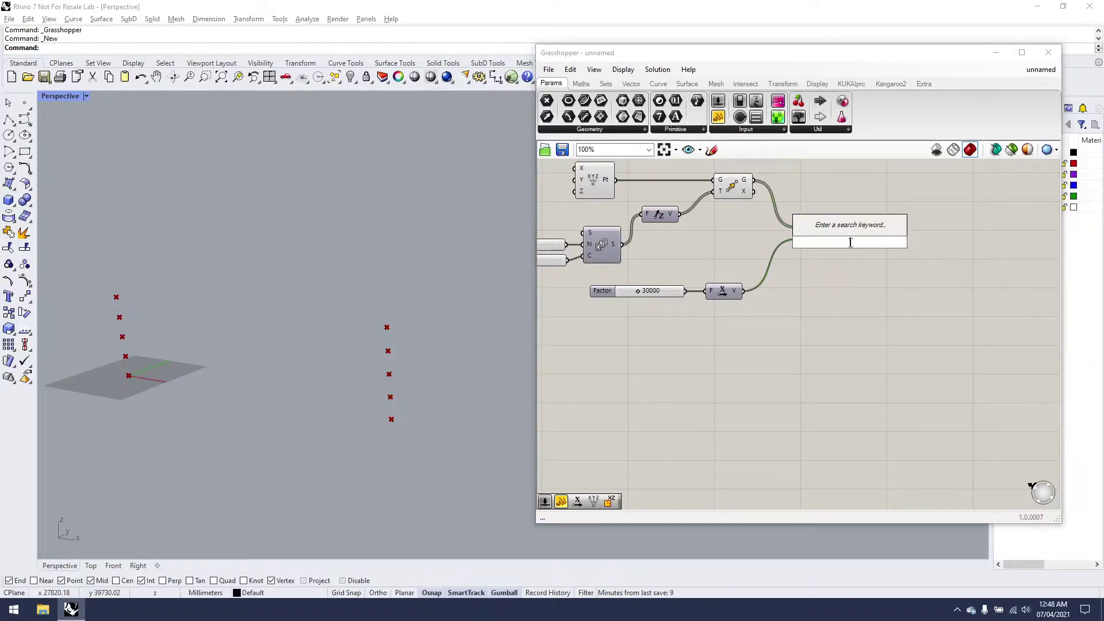
type("move")
key("Return")
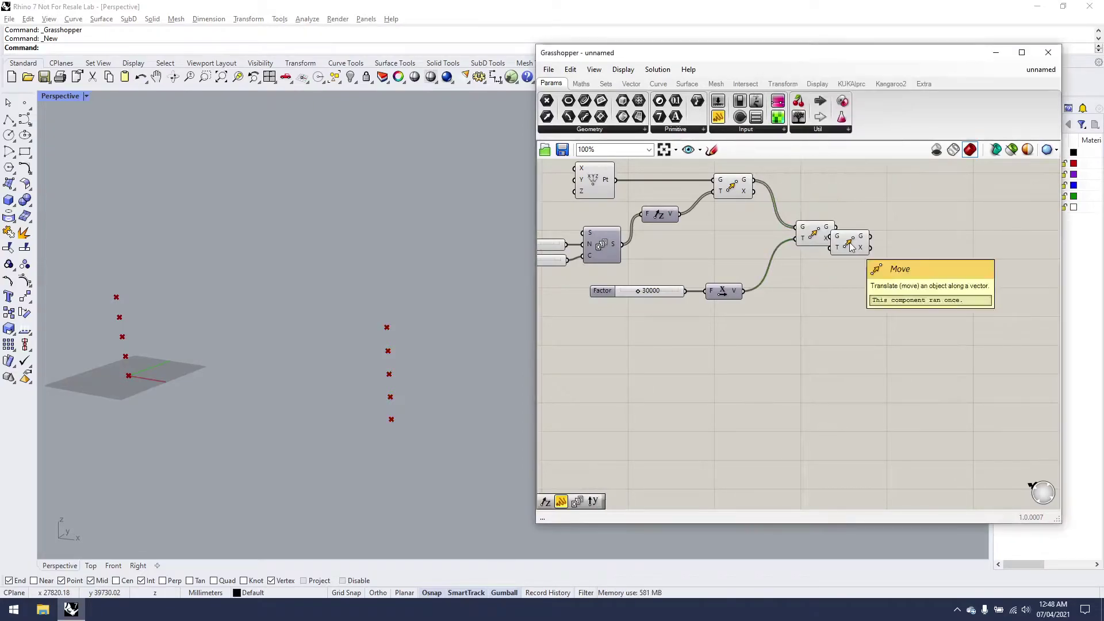
left_click_drag(879, 250, 925, 267)
left_click_drag(753, 180, 899, 256)
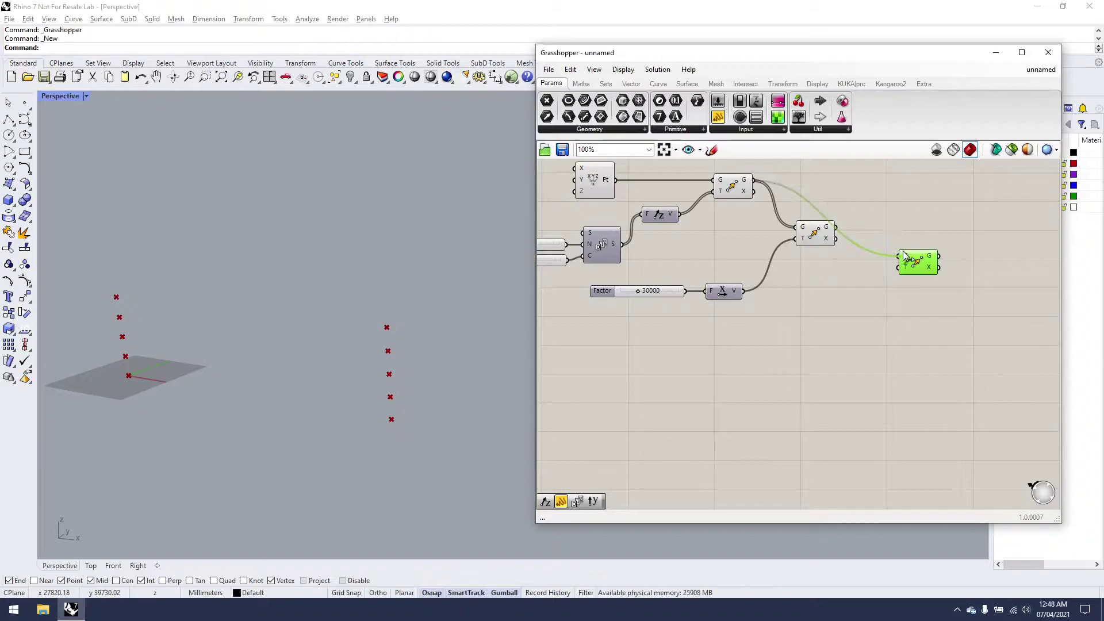
left_click_drag(837, 229, 921, 232, "shift")
left_click(906, 275)
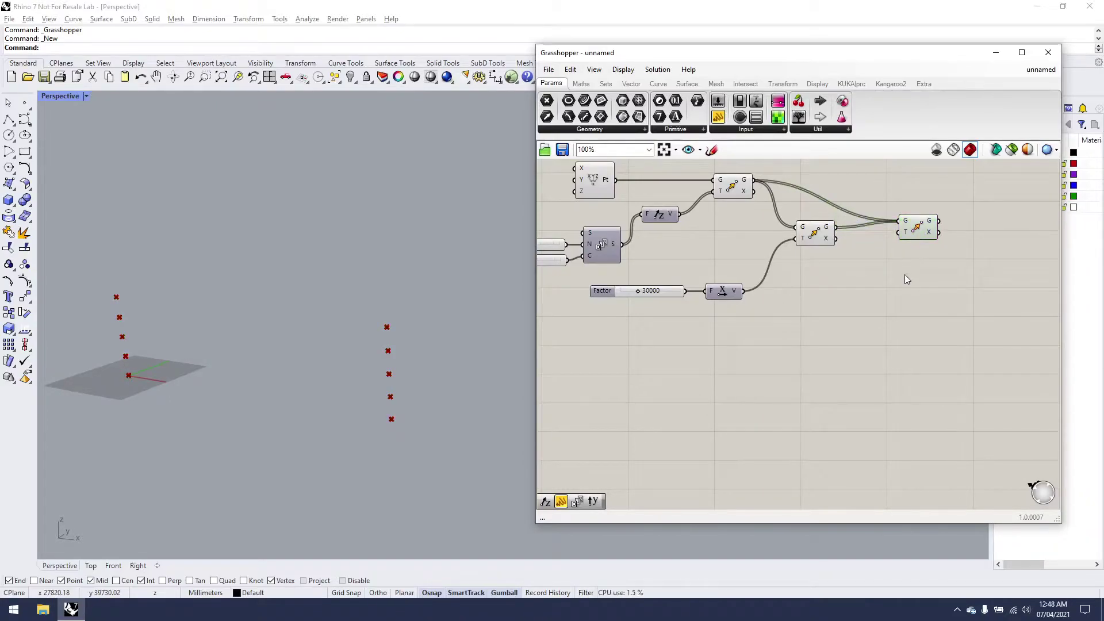
Add a Unit Y vector and connect it to the third Move component's translation input
double_click(911, 273)
type("y")
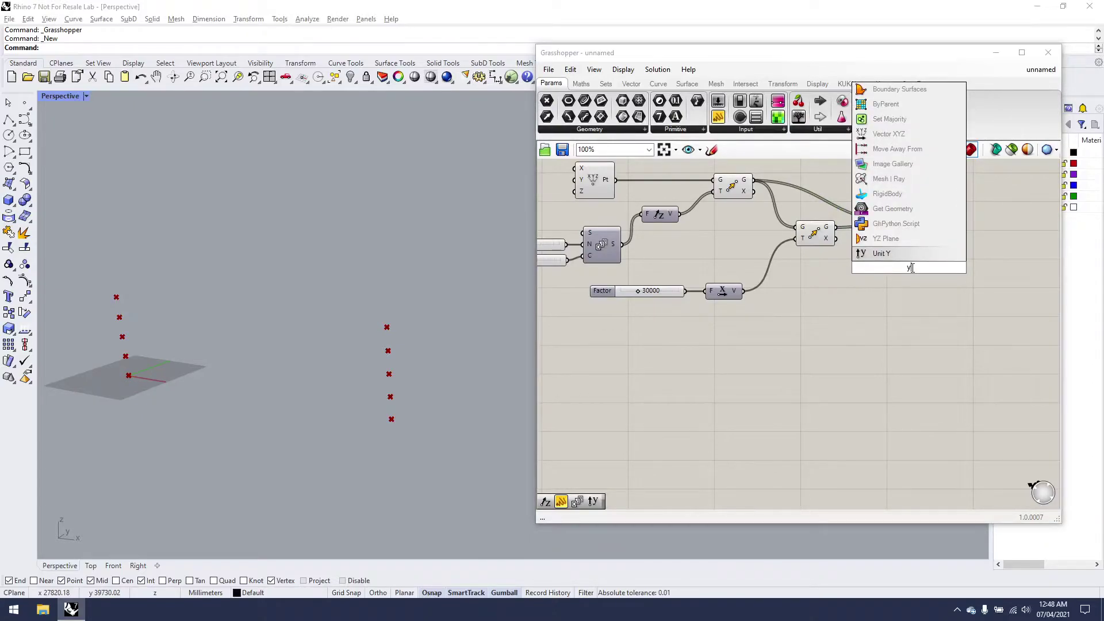
key("Return")
mouse_move(884, 279)
left_mouse_down()
mouse_move(904, 242)
mouse_move(875, 281)
left_mouse_up()
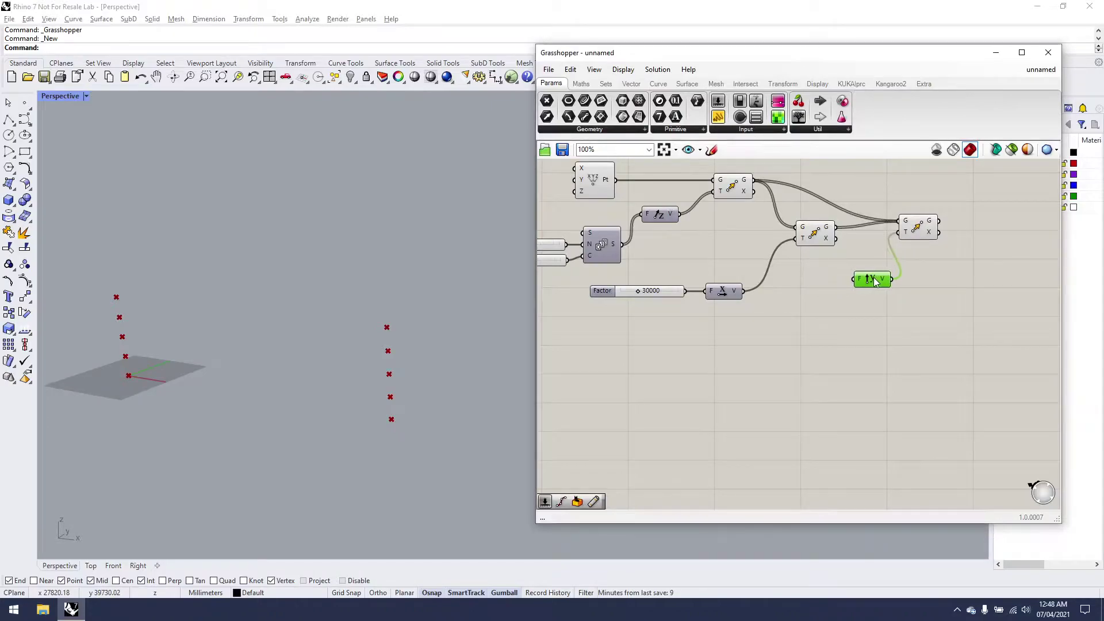
Add a Random component below the Unit Y vector and connect its output to the Unit Y factor input
double_click(793, 312)
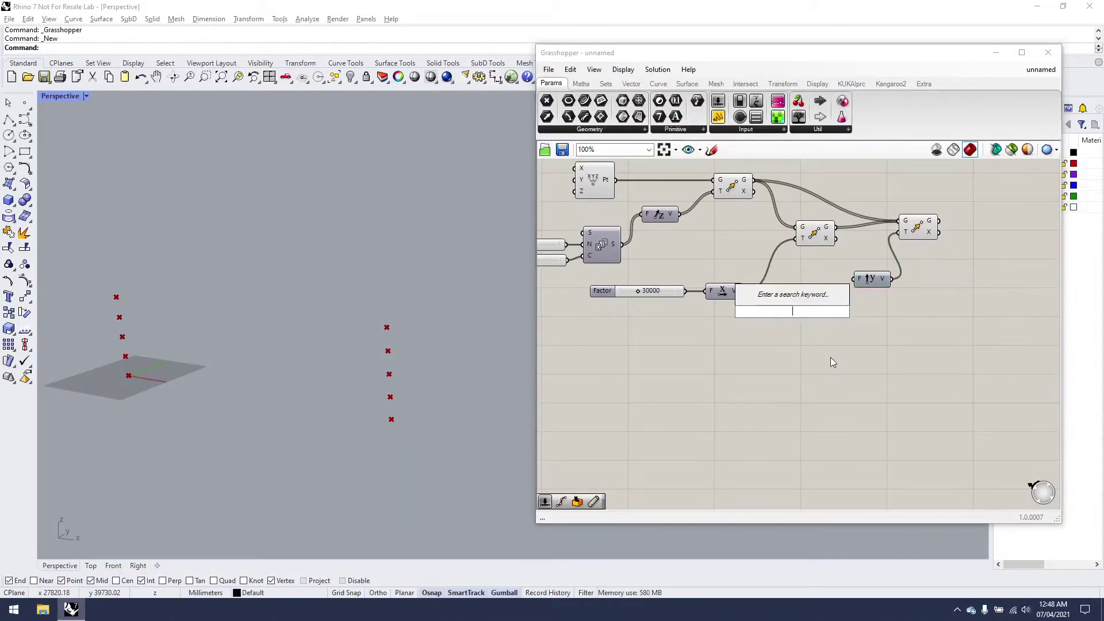
type("random")
key("Return")
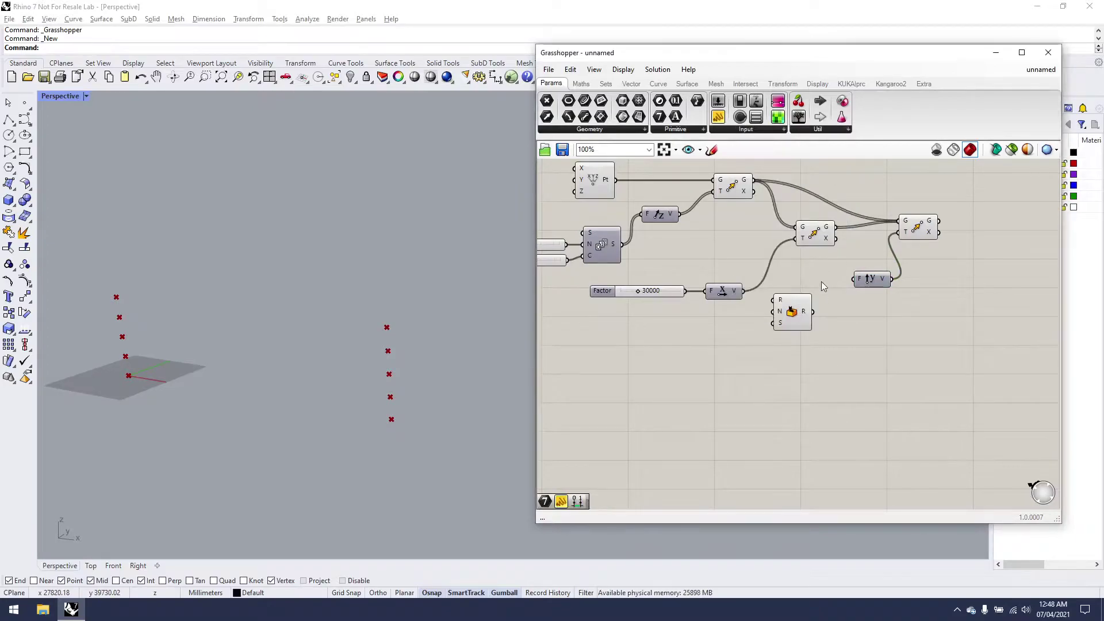
left_click_drag(813, 311, 854, 279)
left_click_drag(777, 317, 813, 337)
Add a panel containing "200 to 1200" and connect it to the Random component's range input
double_click(742, 327)
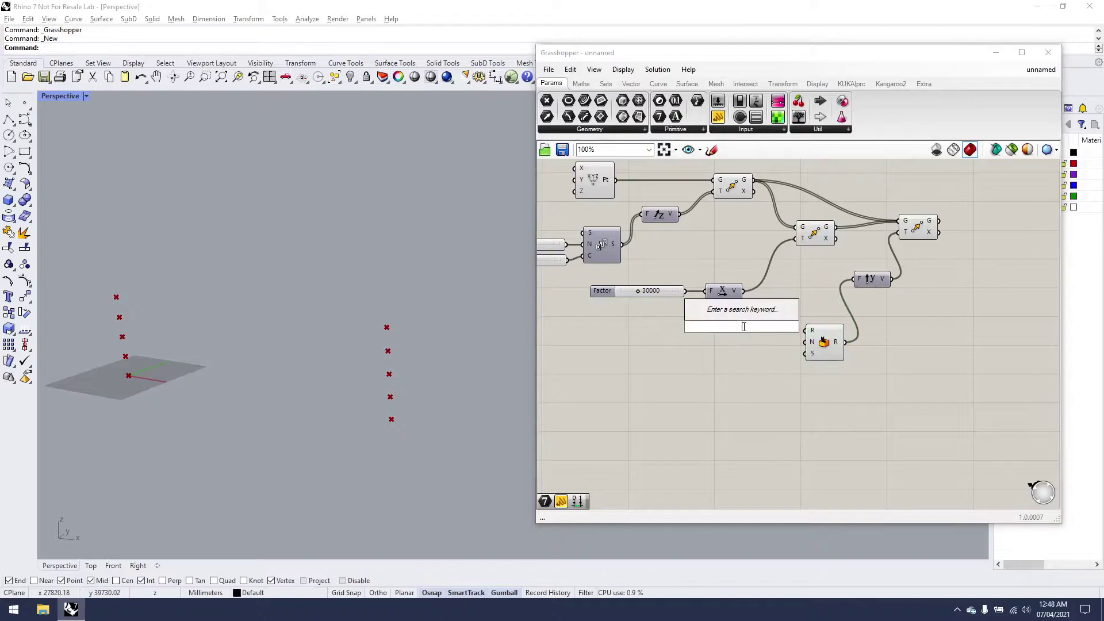
type("200")
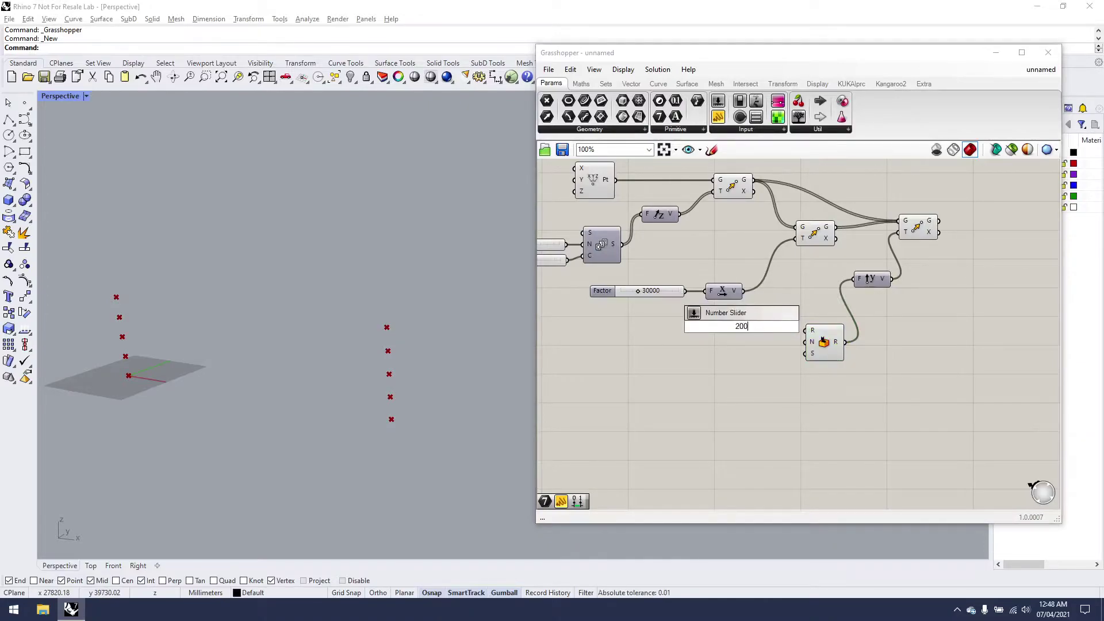
type(" to 1200")
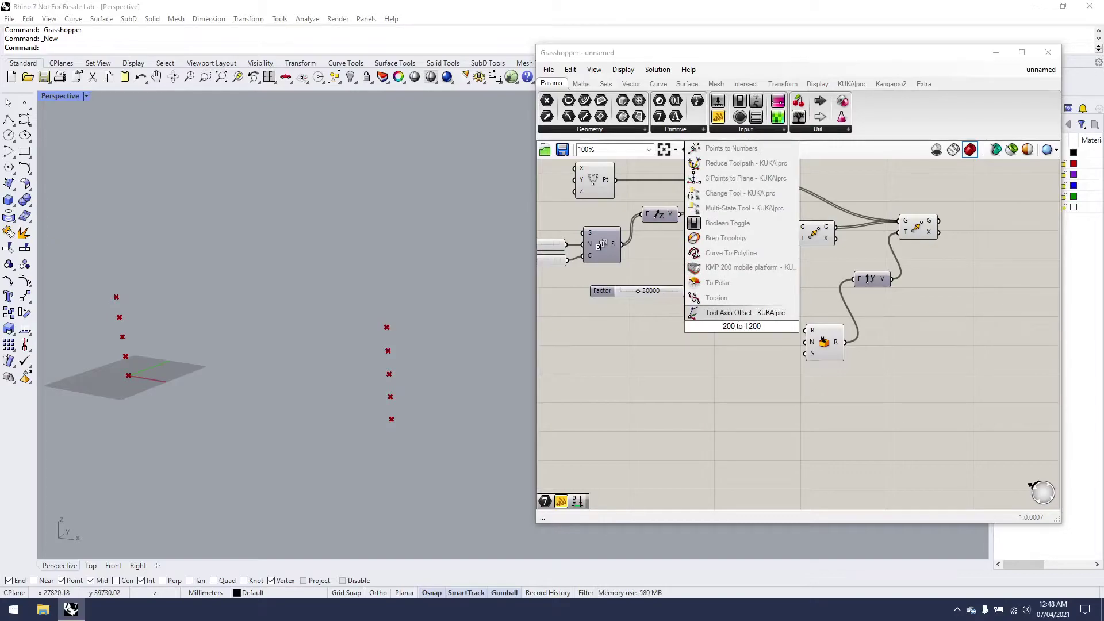
type("\"")
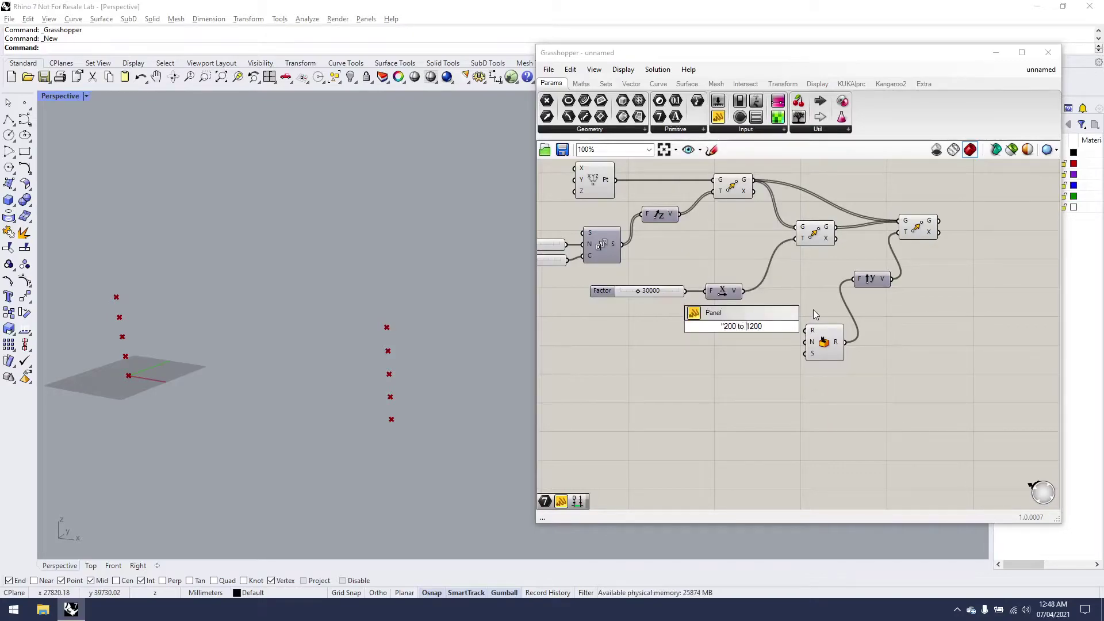
key("Return")
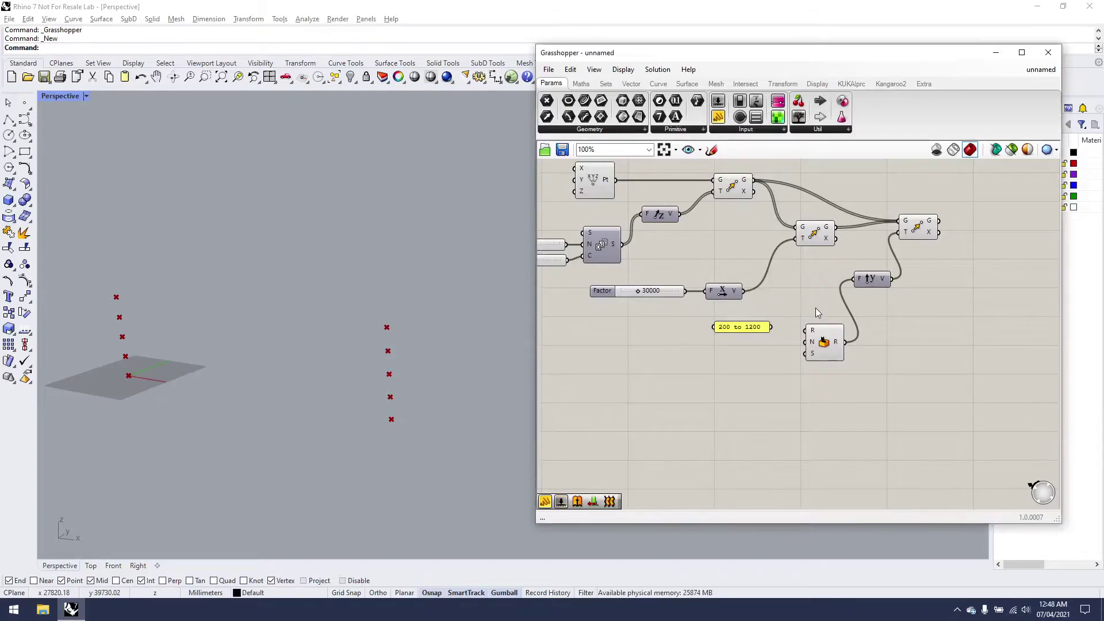
mouse_move(773, 327)
left_mouse_down()
mouse_move(807, 331)
mouse_move(755, 328)
mouse_move(764, 335)
left_mouse_up()
right_click_drag(295, 307, 286, 309)
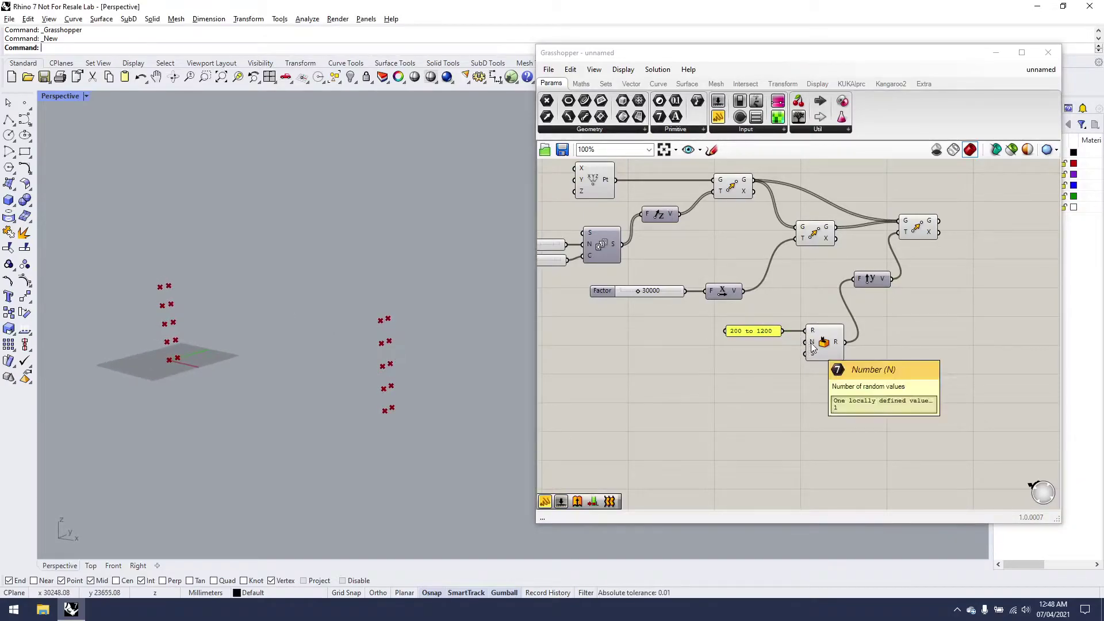
Add a List Length component and feed the geometry outputs of the first and second Move components into it
double_click(796, 292)
type("list length")
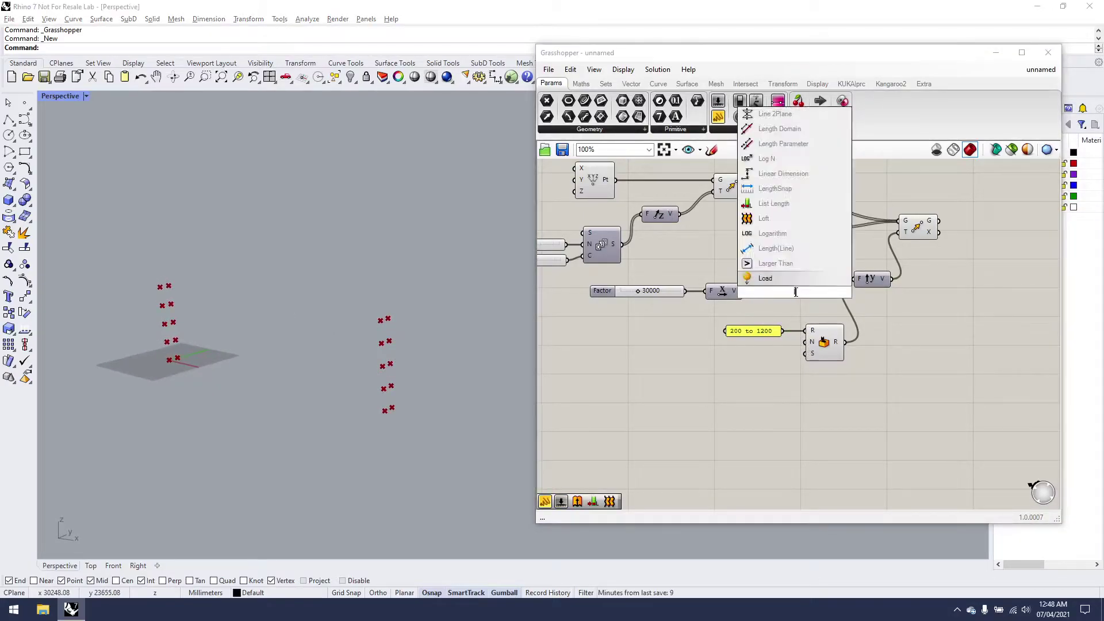
key("Return")
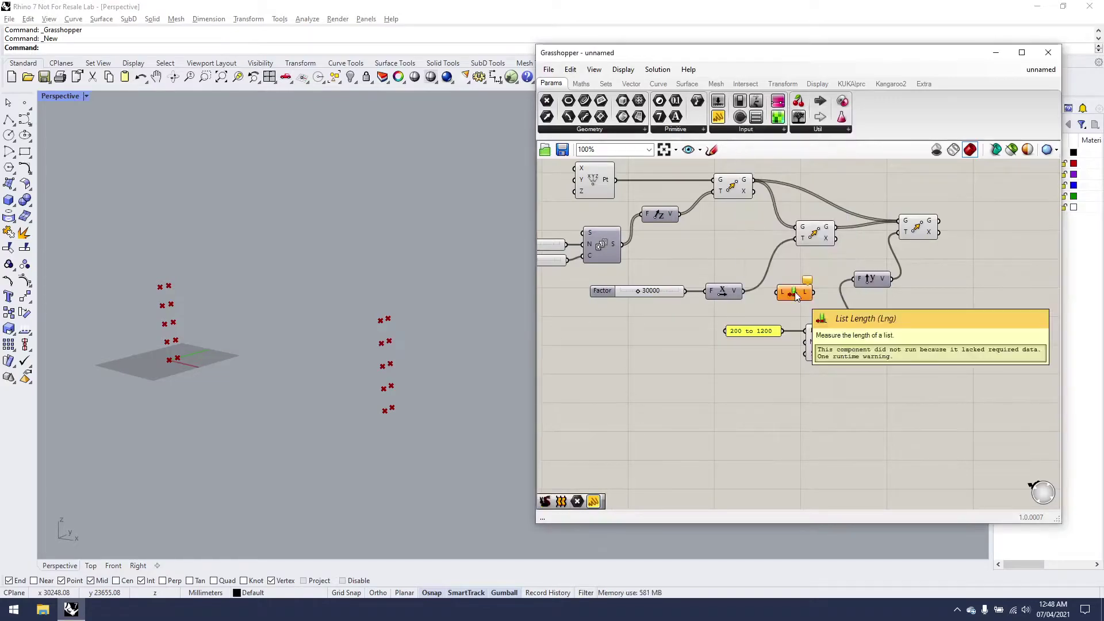
left_click_drag(754, 181, 779, 292)
left_click_drag(835, 238, 794, 291, "shift")
left_click(795, 292)
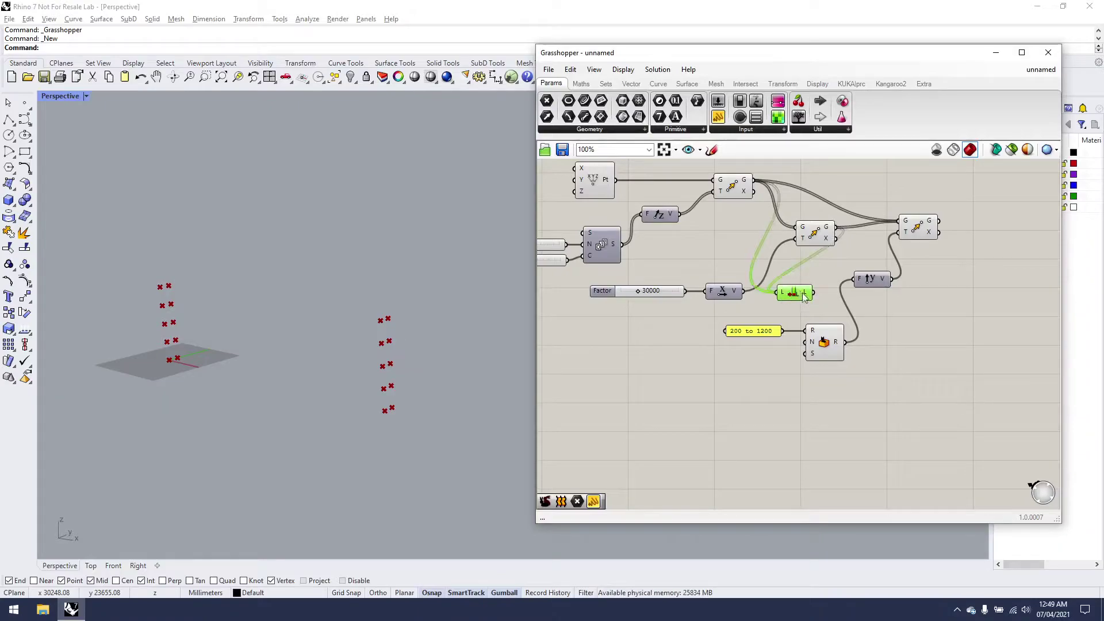
Dock the Grasshopper window beside the Perspective viewport so that it fills half of the screen
scroll(776, 285, "down", 2)
right_click_drag(774, 284, 837, 278)
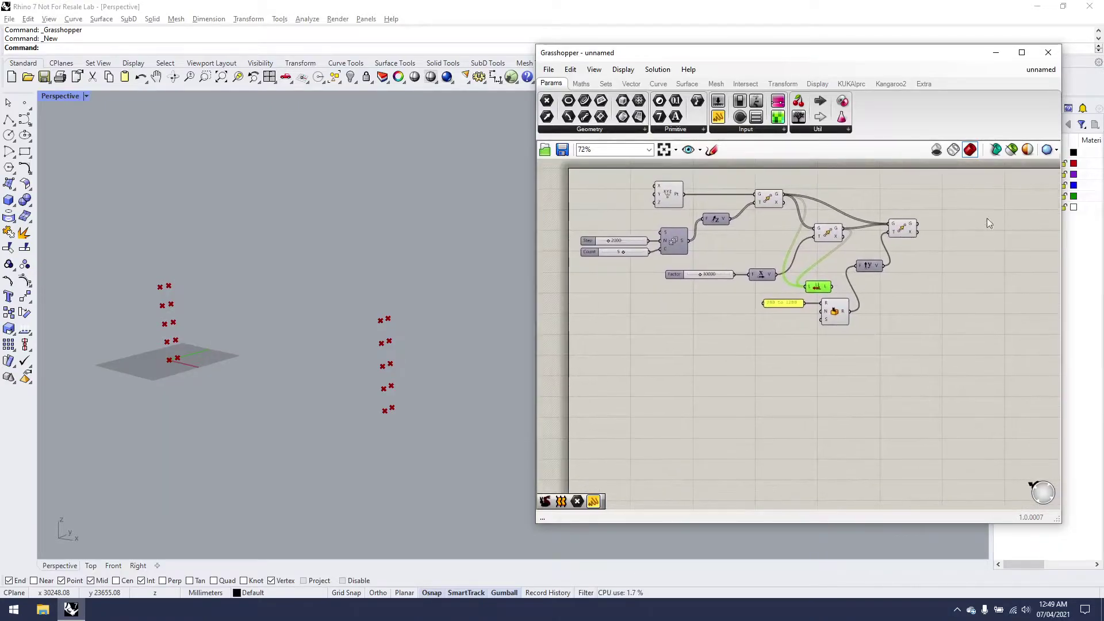
left_click_drag(827, 54, 1102, 187)
scroll(692, 213, "up", 2)
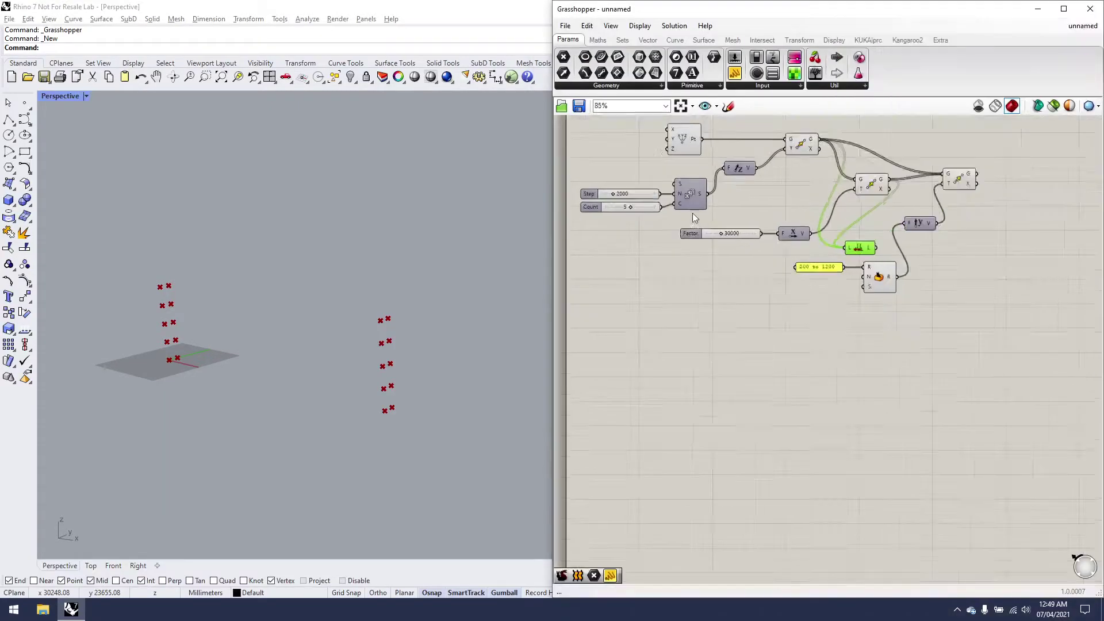
right_click_drag(693, 213, 676, 269)
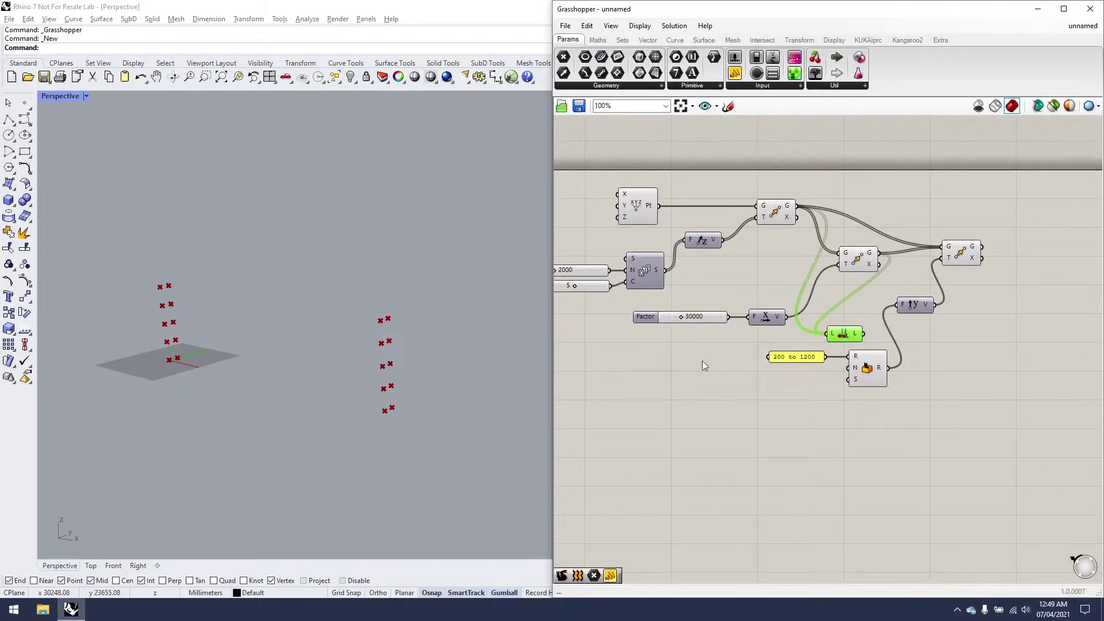
right_click_drag(767, 391, 779, 344)
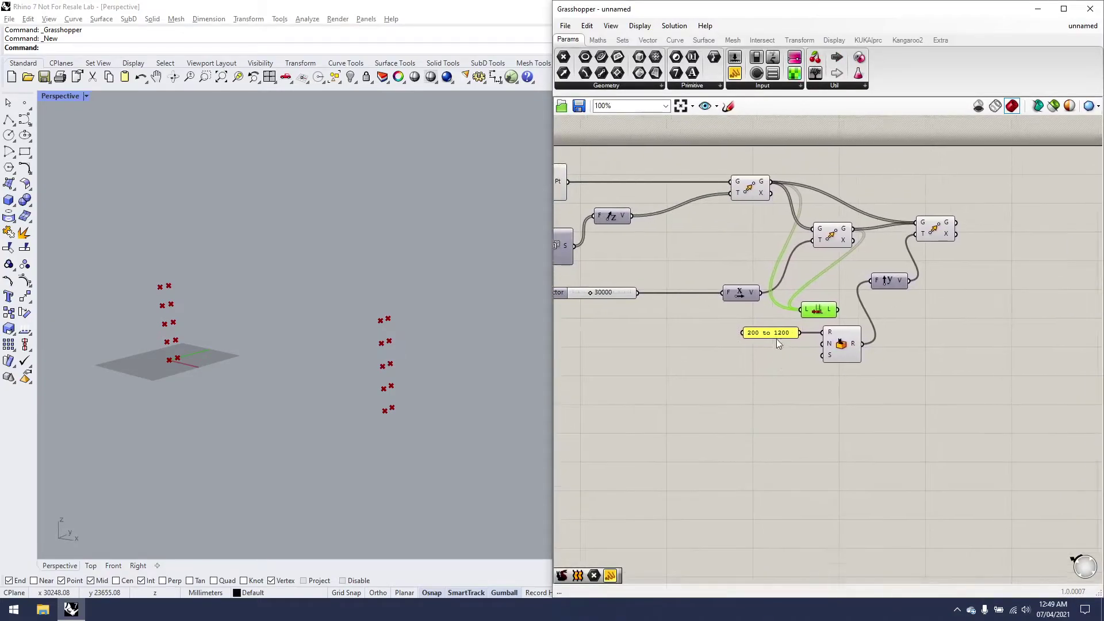
Connect the List Length output to the Random component's number input and space out the surrounding components
left_click_drag(741, 292, 697, 293)
right_click_drag(833, 318, 722, 307)
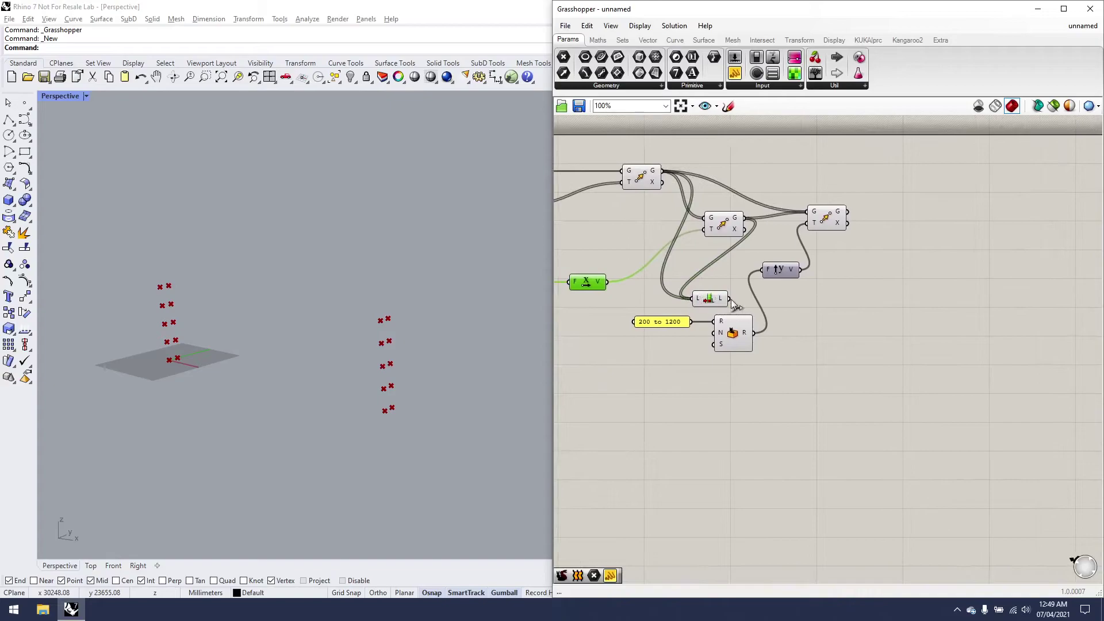
left_click_drag(731, 301, 716, 333)
left_click_drag(789, 383, 658, 317)
left_click_drag(735, 338, 802, 345)
left_click_drag(782, 270, 851, 293)
Add a number slider with value 129 and connect it to the Random component's seed input
double_click(720, 358)
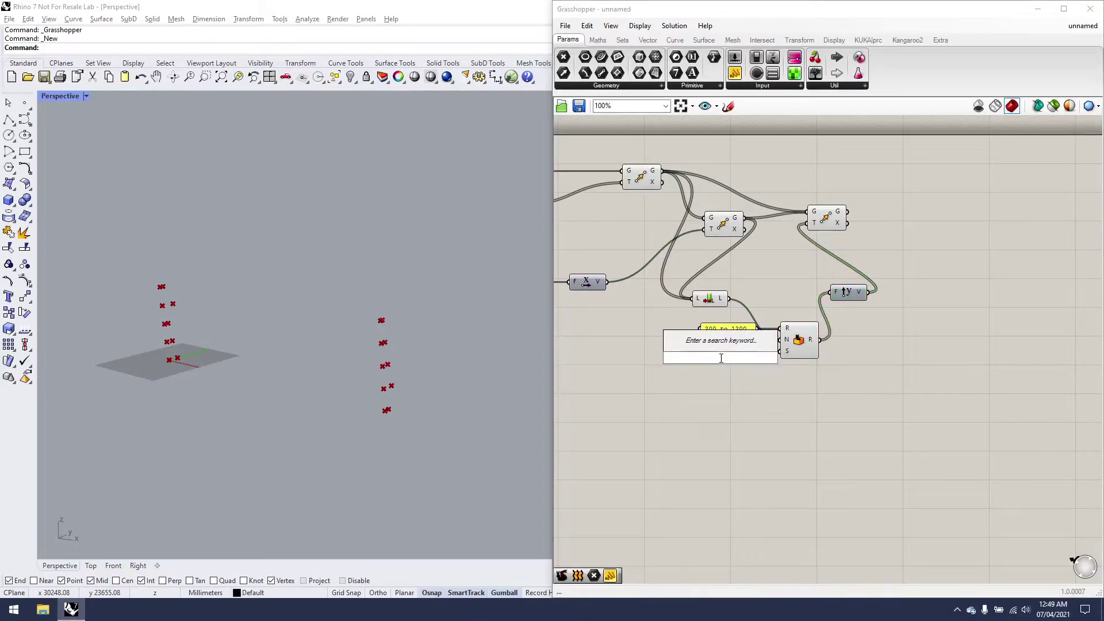
type("1")
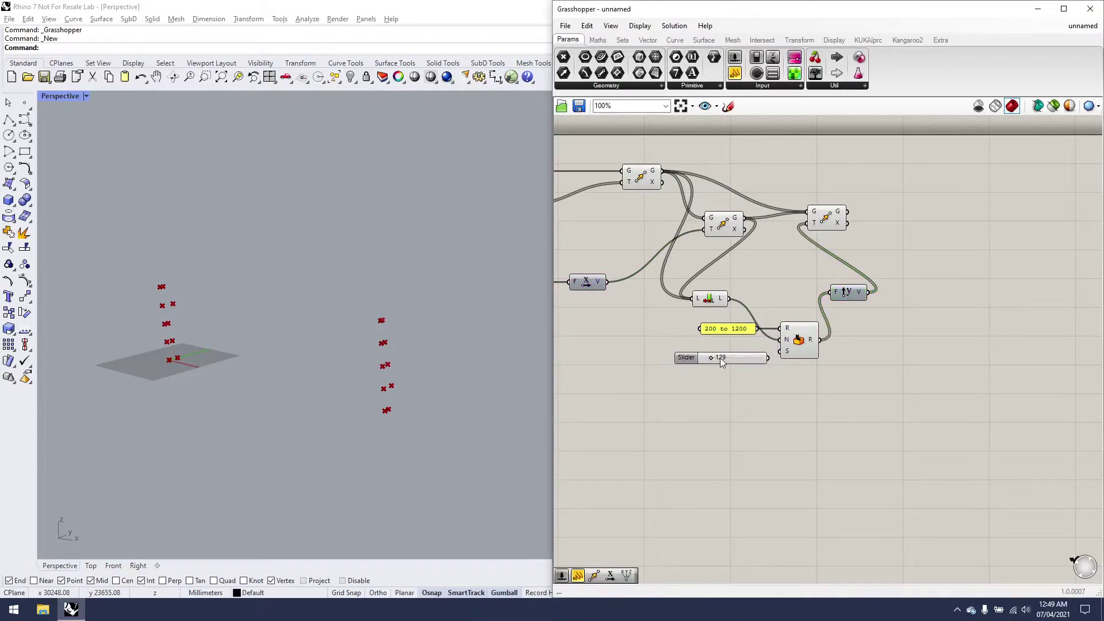
key("Return")
mouse_move(719, 356)
left_mouse_down()
mouse_move(688, 349)
mouse_move(780, 352)
mouse_move(702, 351)
mouse_move(720, 353)
left_mouse_up()
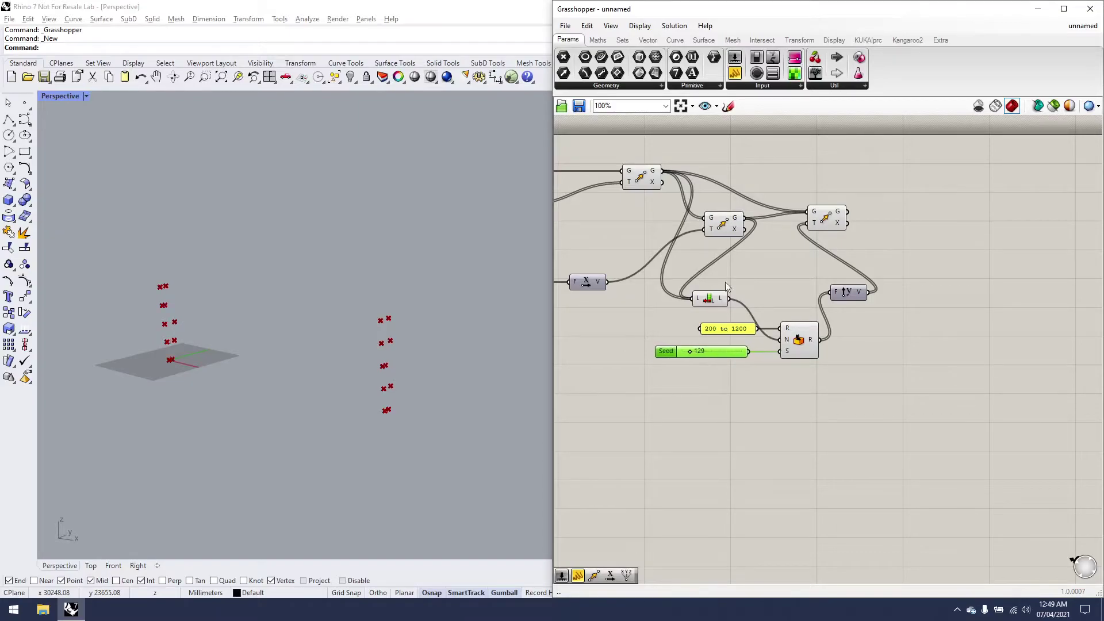
Place List Length between the range panel and seed slider, reposition the third Move, and orbit the Perspective viewport around the points
left_click_drag(720, 293, 737, 335)
right_click_drag(811, 302, 724, 291)
left_click_drag(734, 220, 815, 202)
left_click(830, 238)
right_click_drag(299, 340, 329, 317)
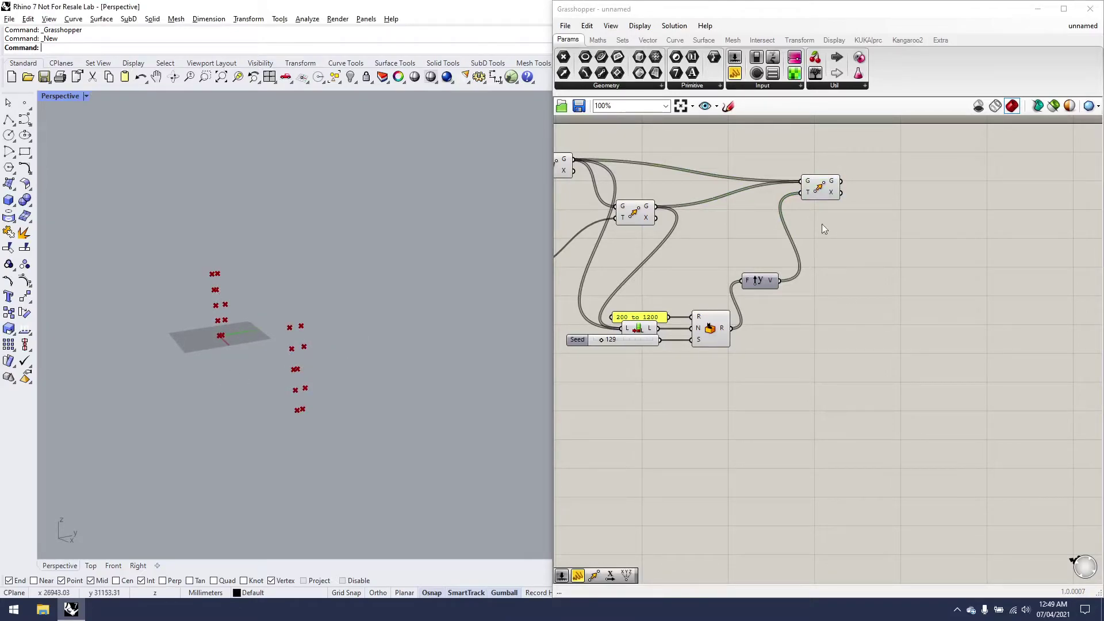
Add a Split List component and connect the third Move's geometry output to its list input
right_click_drag(615, 253, 769, 258)
scroll(768, 258, "down", 3)
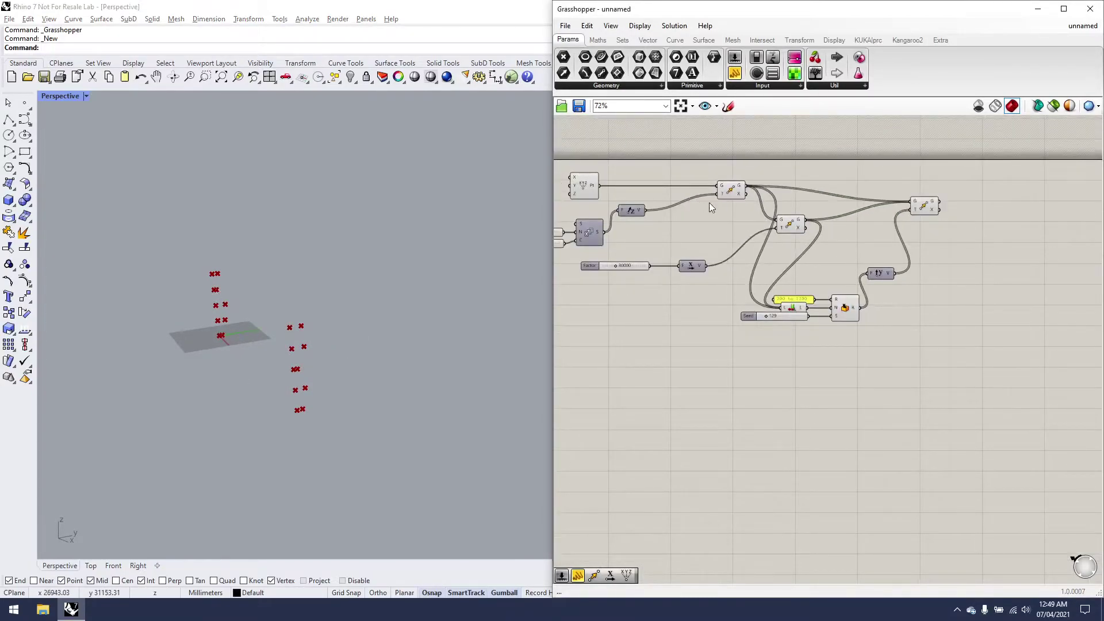
right_click_drag(850, 227, 759, 223)
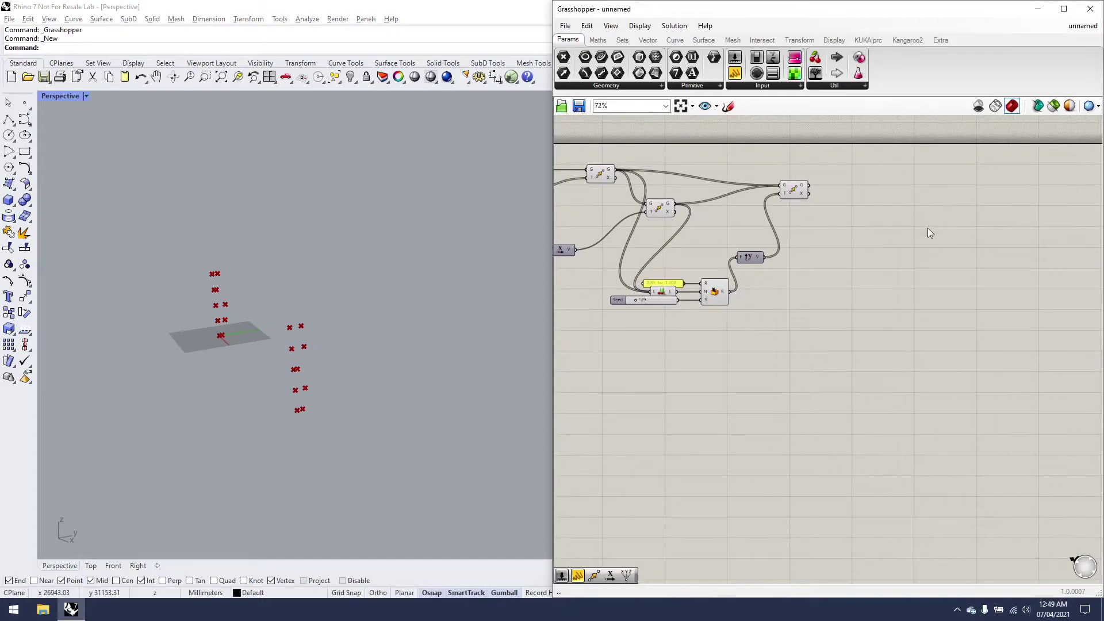
double_click(851, 193)
type("split")
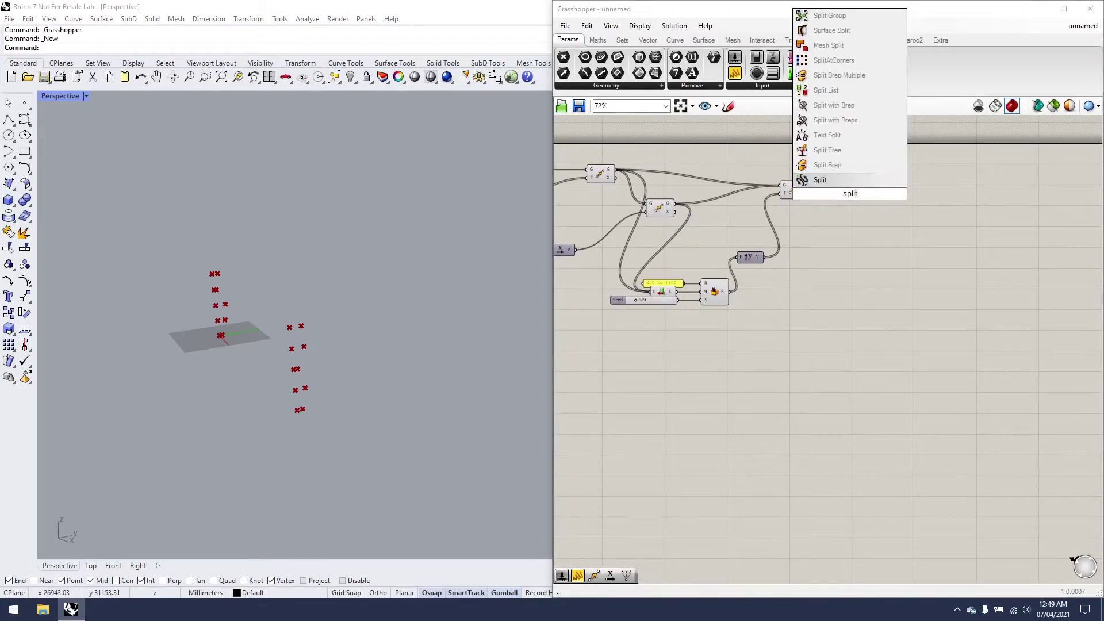
left_click(826, 91)
scroll(794, 193, "up", 3)
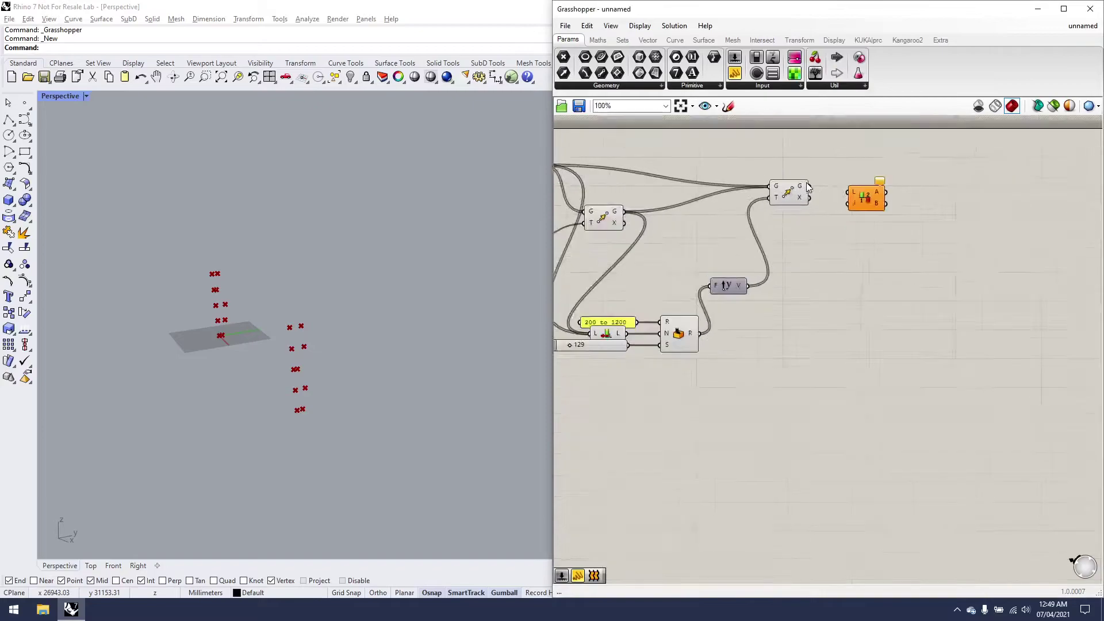
left_click_drag(810, 187, 856, 195)
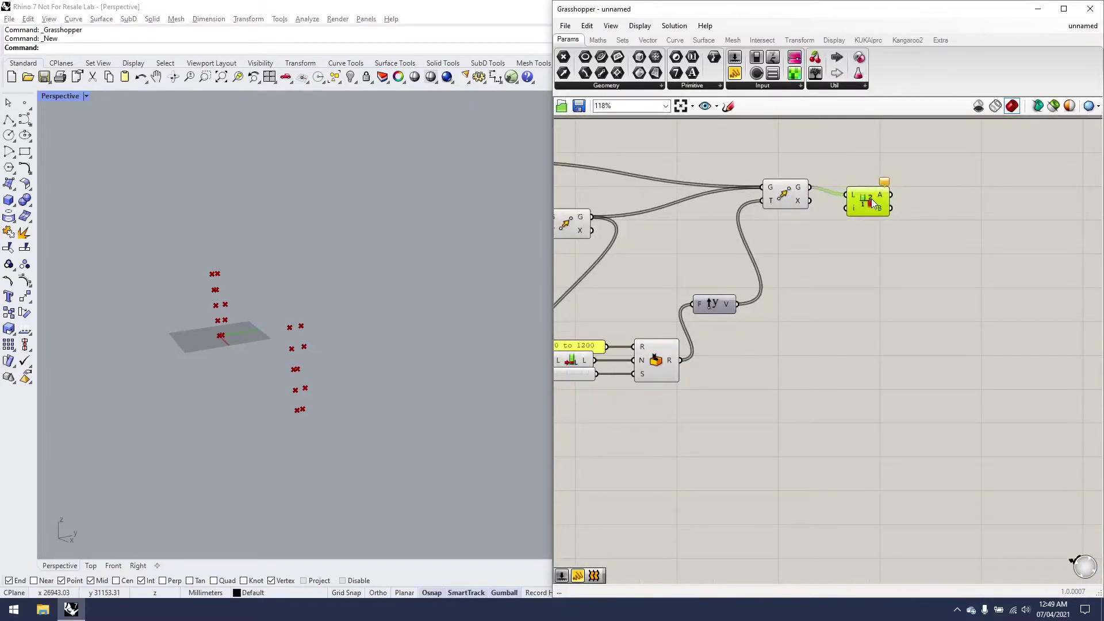
Connect the List Length output to Split List's index input and give that input the expression x/2
right_click_drag(723, 315, 787, 256)
left_click_drag(655, 301, 913, 164)
right_click(913, 164)
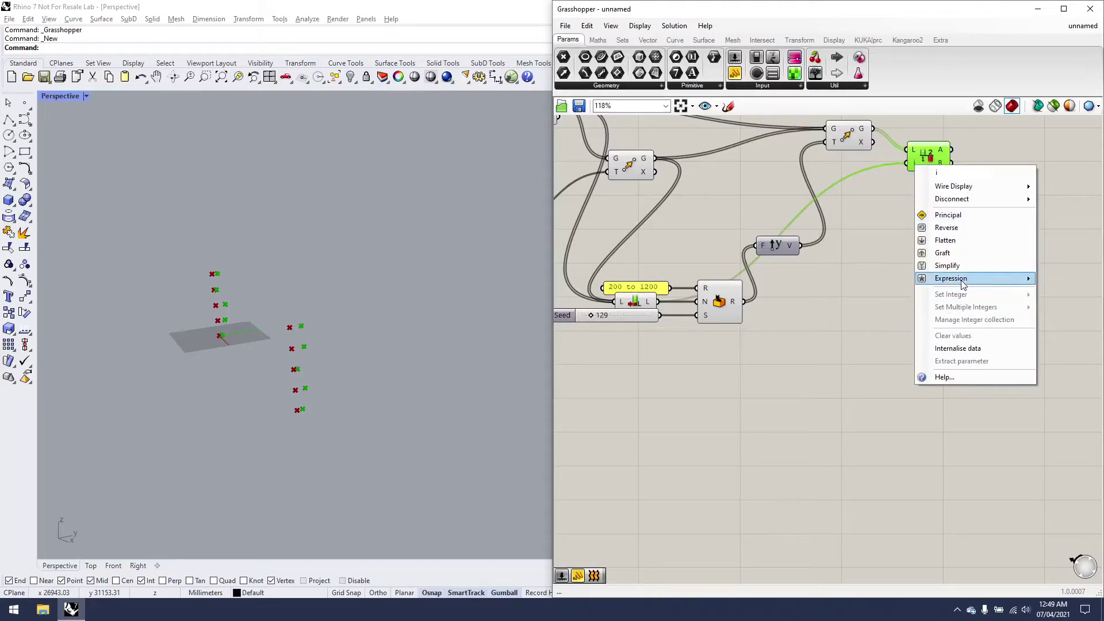
mouse_move(965, 279)
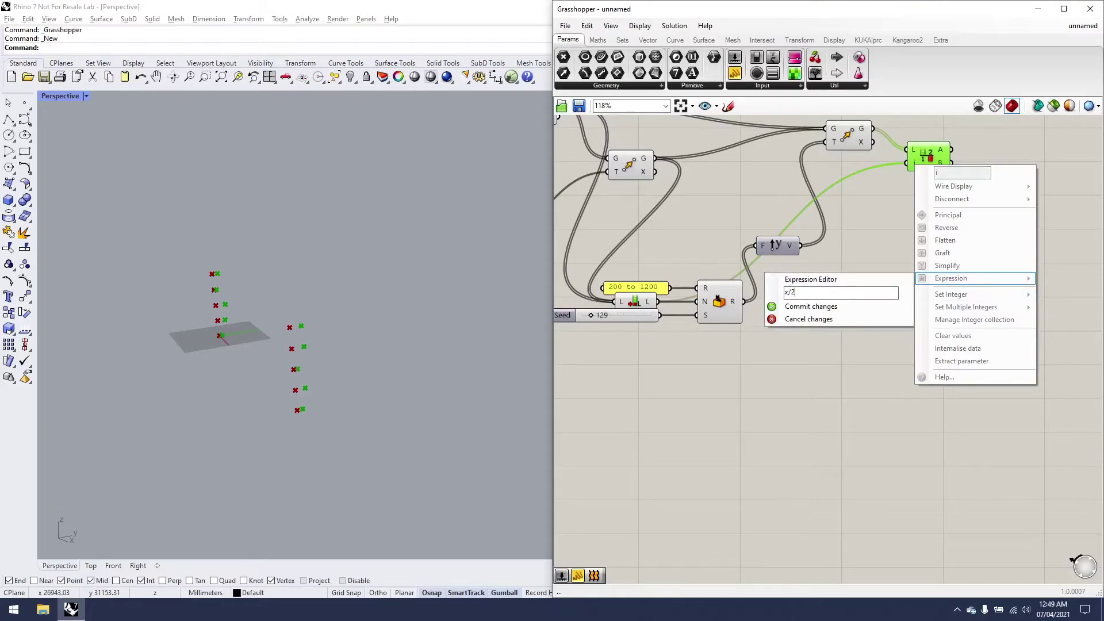
left_click(810, 306)
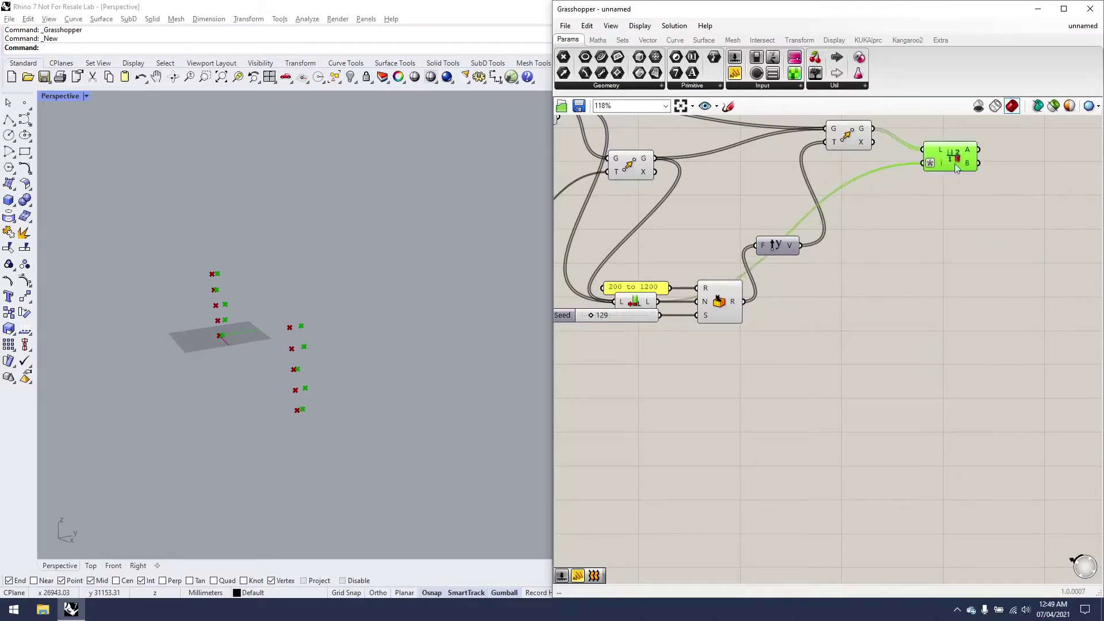
Add an Interpolate (t) curve component beside Split List
right_click_drag(955, 163, 769, 196)
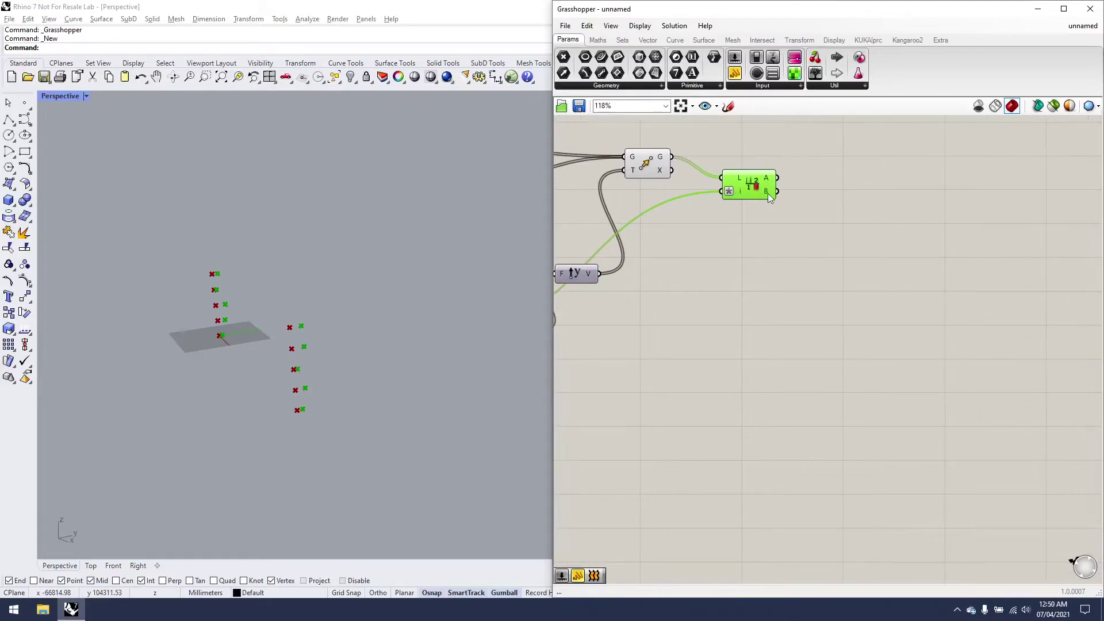
right_click_drag(845, 172, 813, 202)
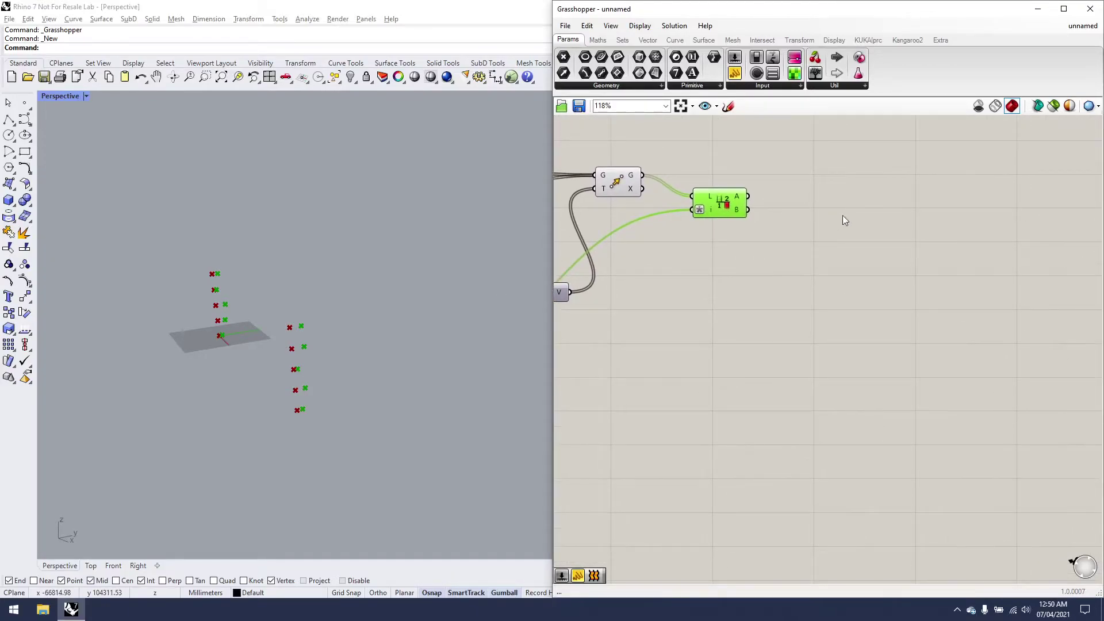
double_click(792, 185)
left_click(751, 42)
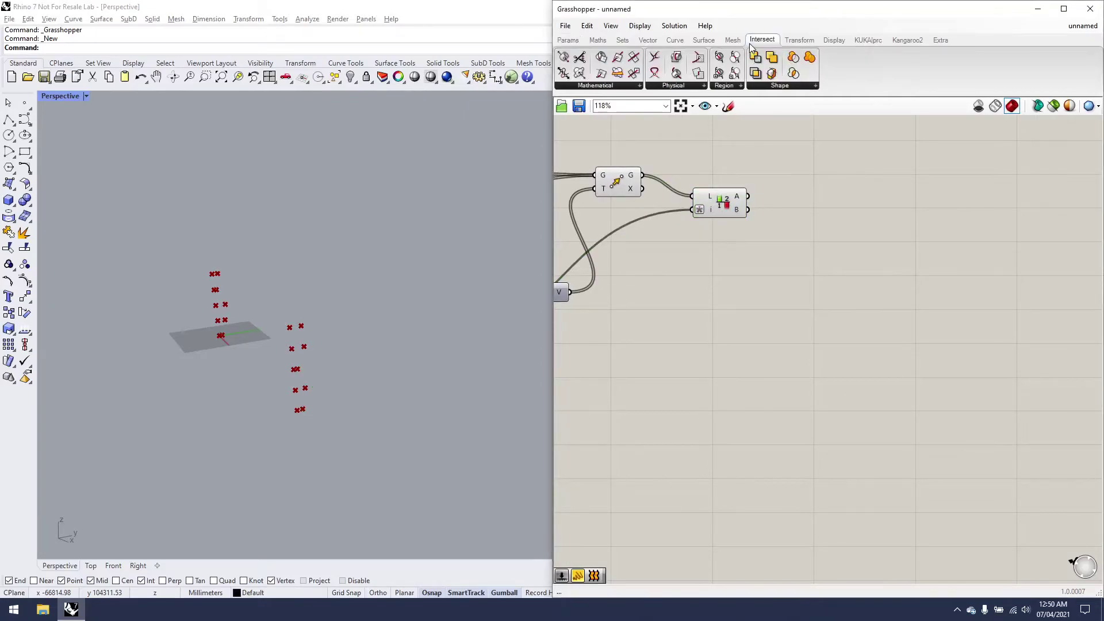
left_click(703, 42)
left_click(732, 42)
left_click(675, 42)
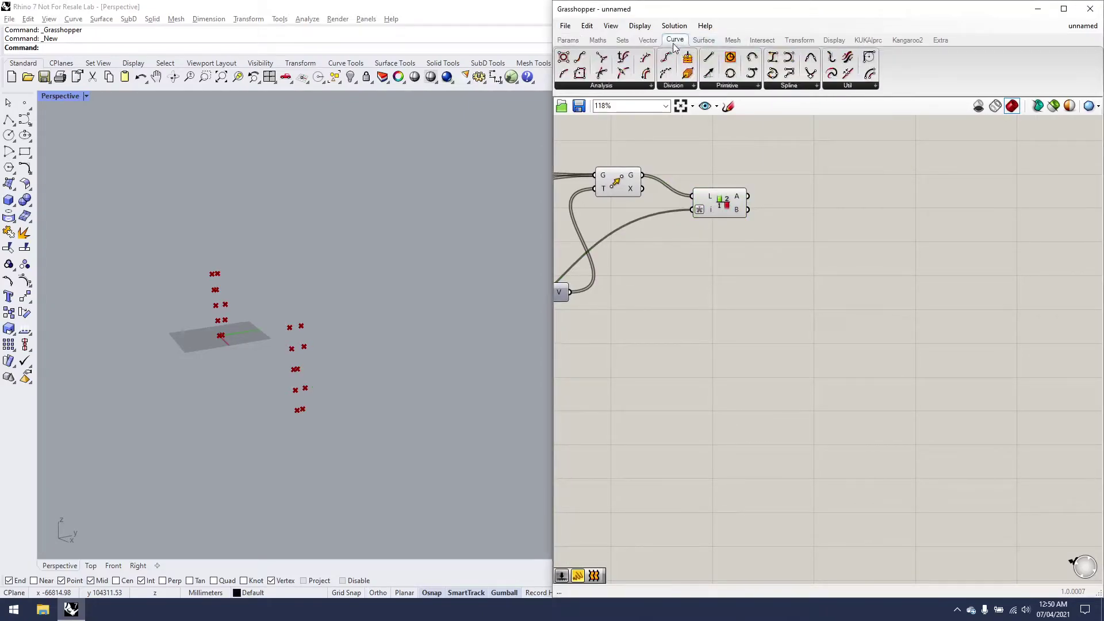
left_click(780, 86)
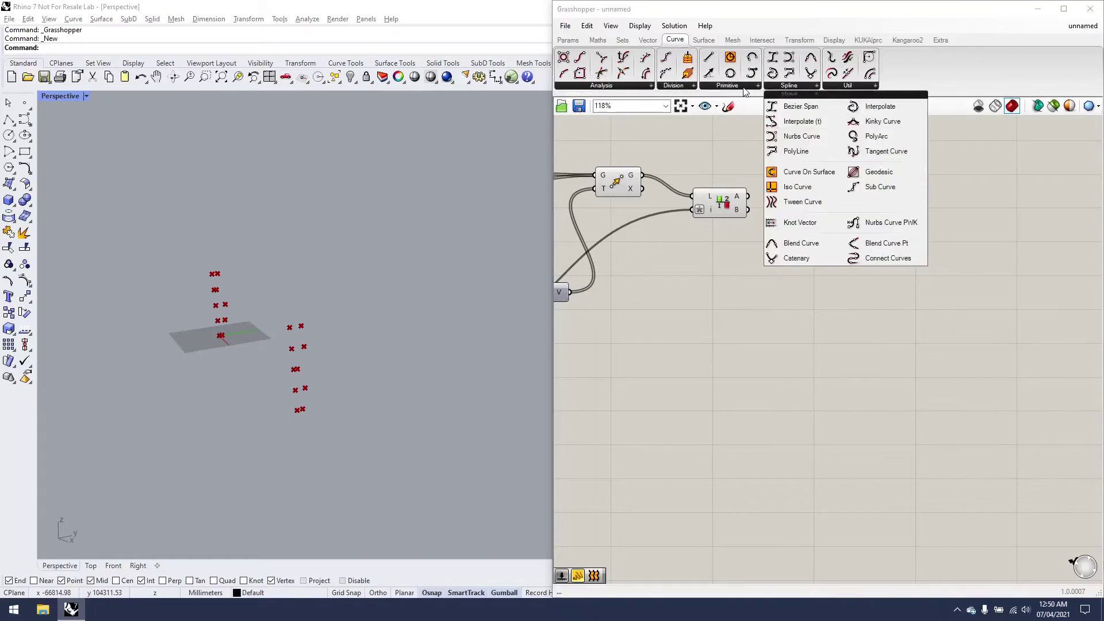
left_click_drag(796, 123, 819, 216)
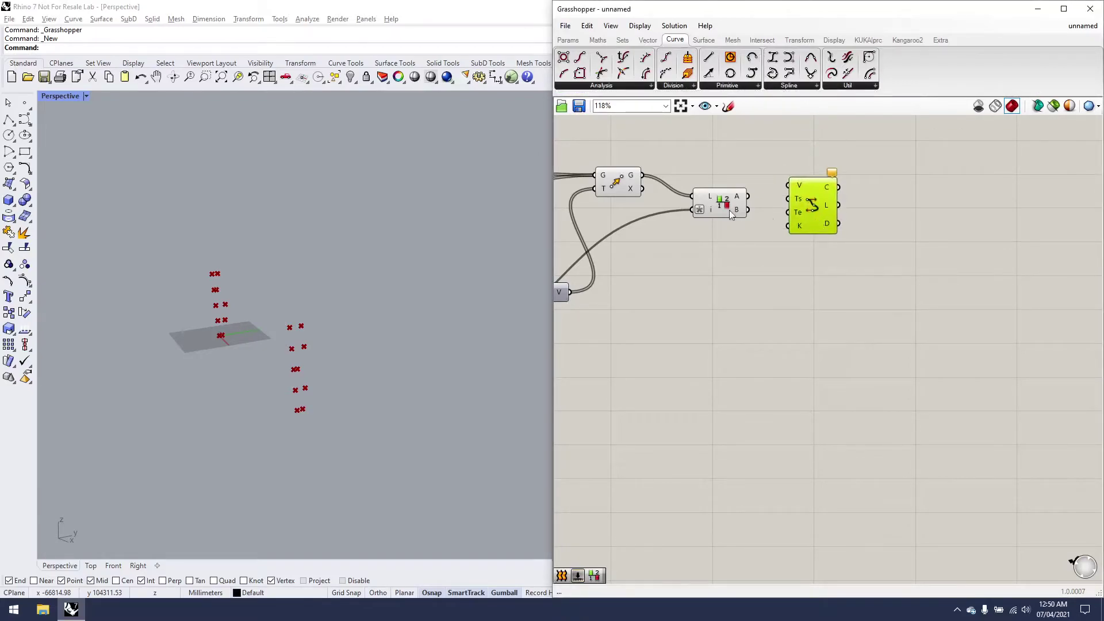
Connect Split List's A output to the Interpolate (t) vertices, feed B into a copy of the component, and reposition the first one
left_click_drag(748, 197, 792, 252)
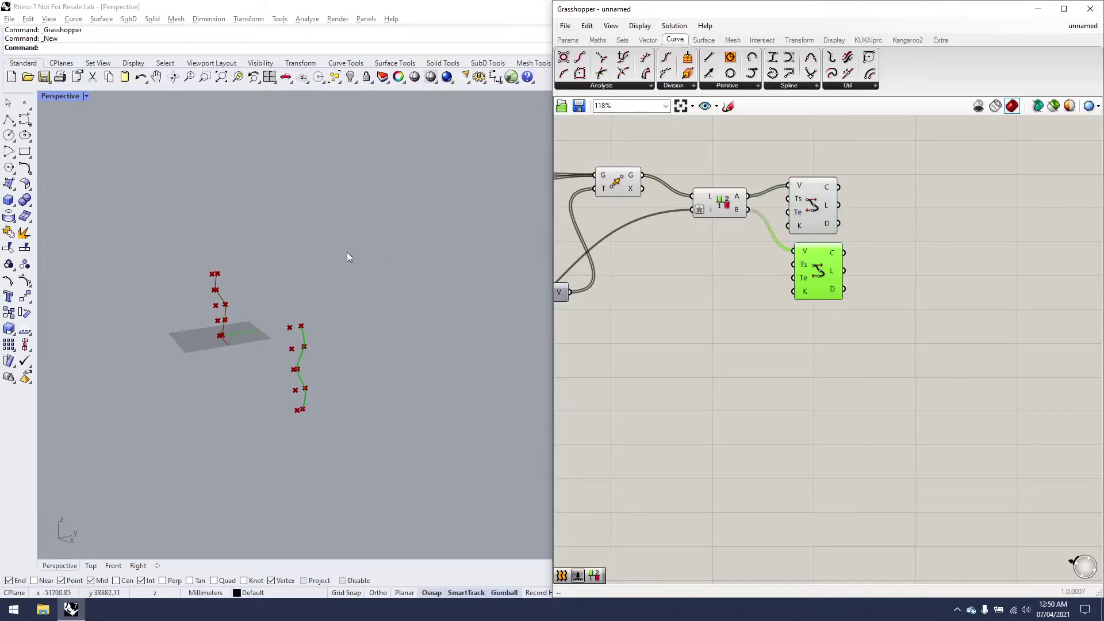
right_click_drag(347, 252, 282, 254)
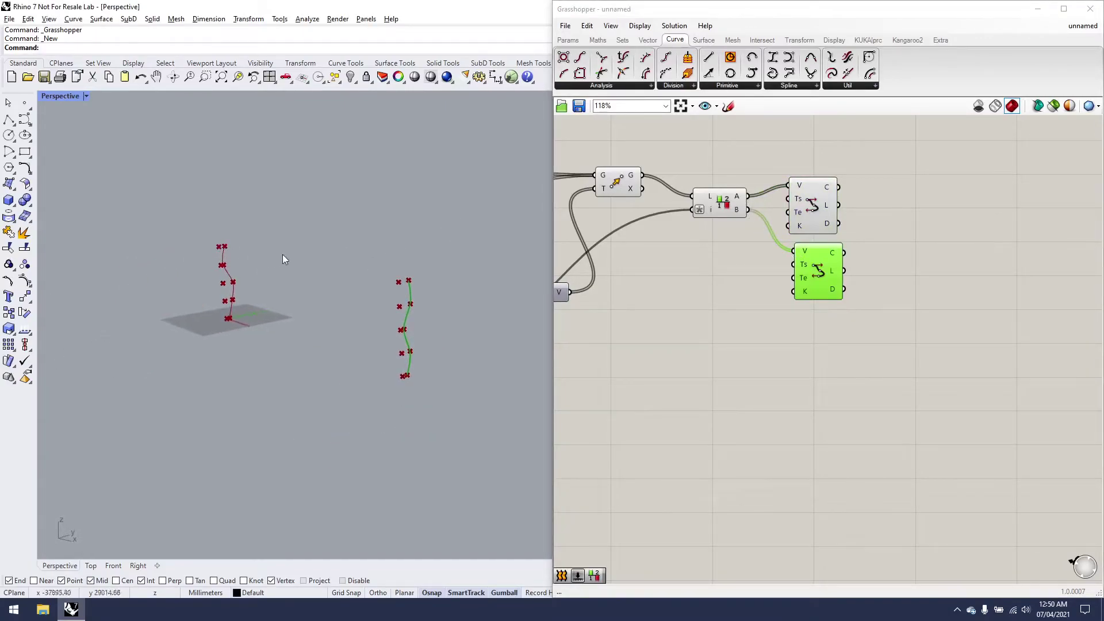
left_click_drag(808, 214, 820, 210)
Add a Loft component and connect the curve outputs of both Interpolate (t) components to its curves input
double_click(878, 227)
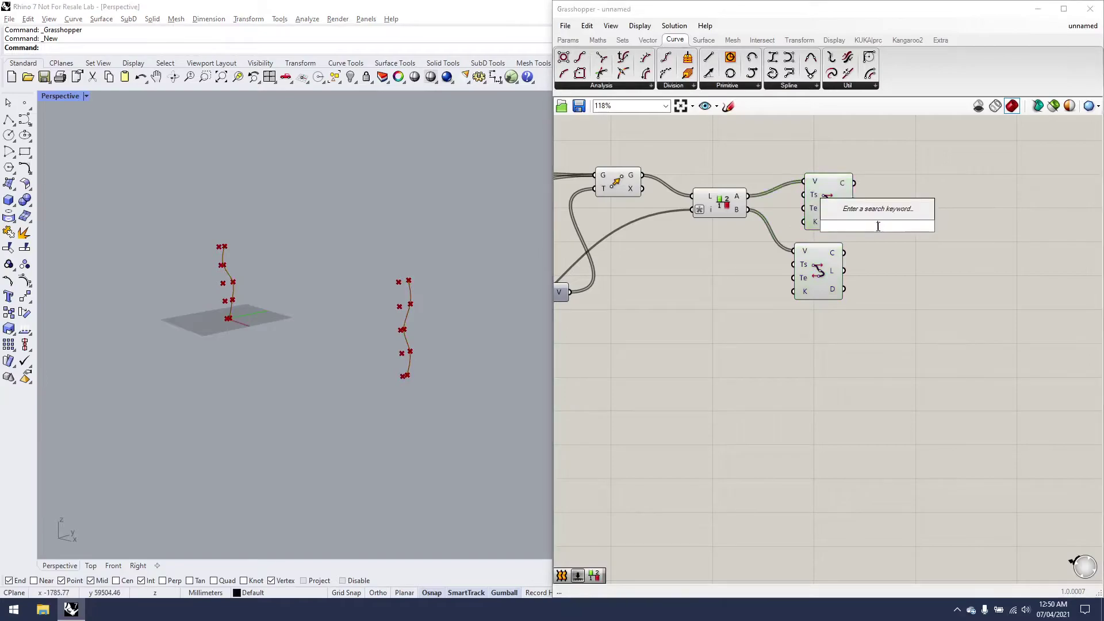
type("loft")
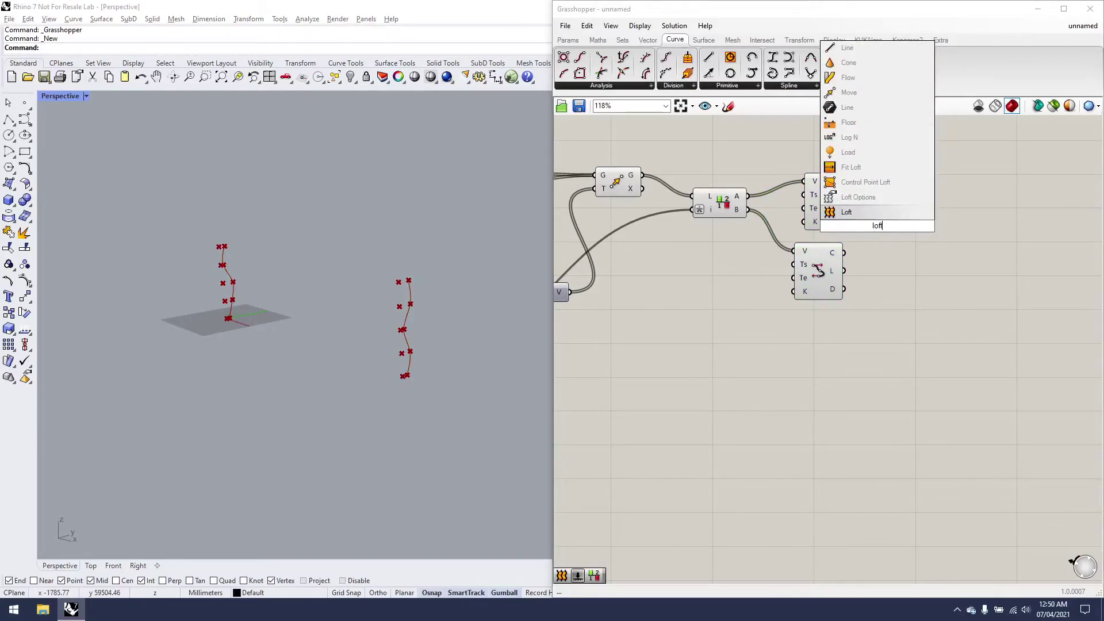
key("Return")
left_click_drag(855, 183, 899, 223)
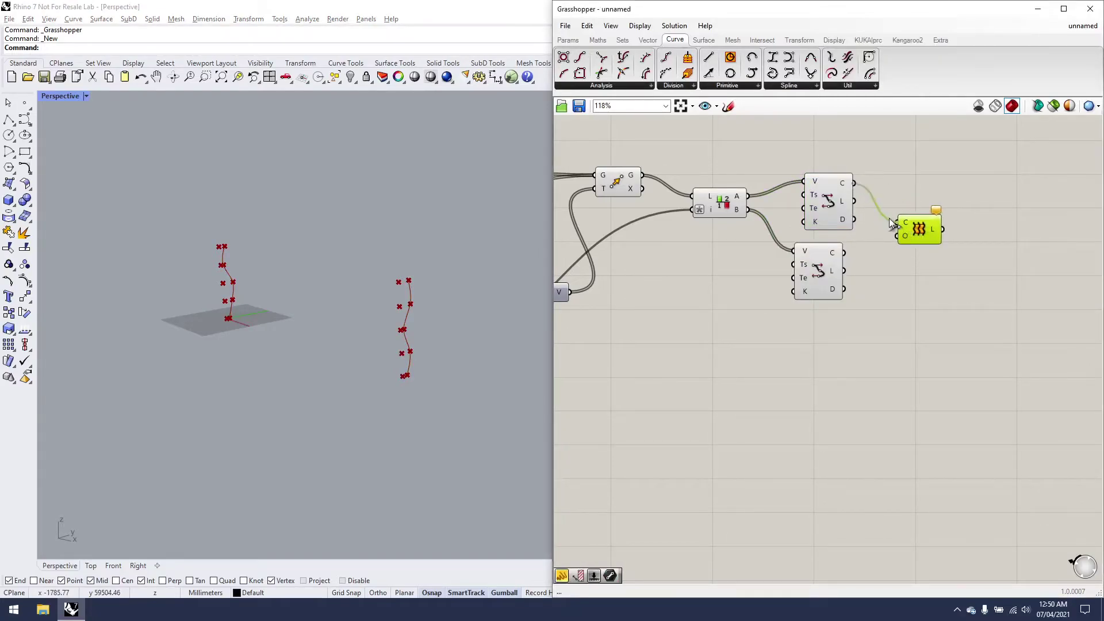
left_click_drag(848, 254, 899, 224, "shift")
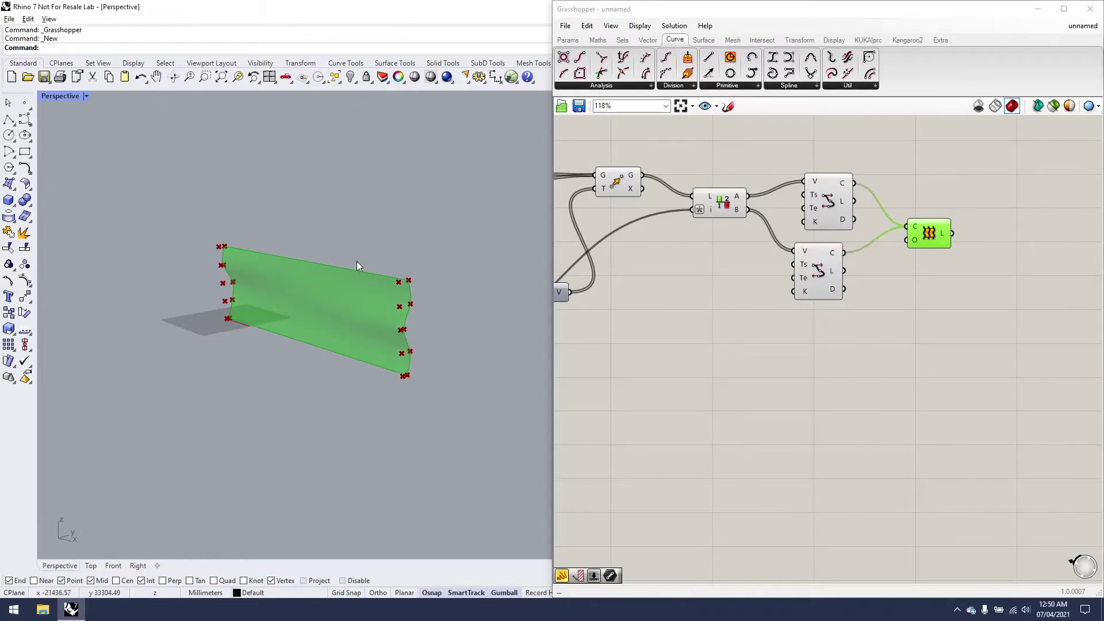
right_click_drag(356, 261, 308, 246)
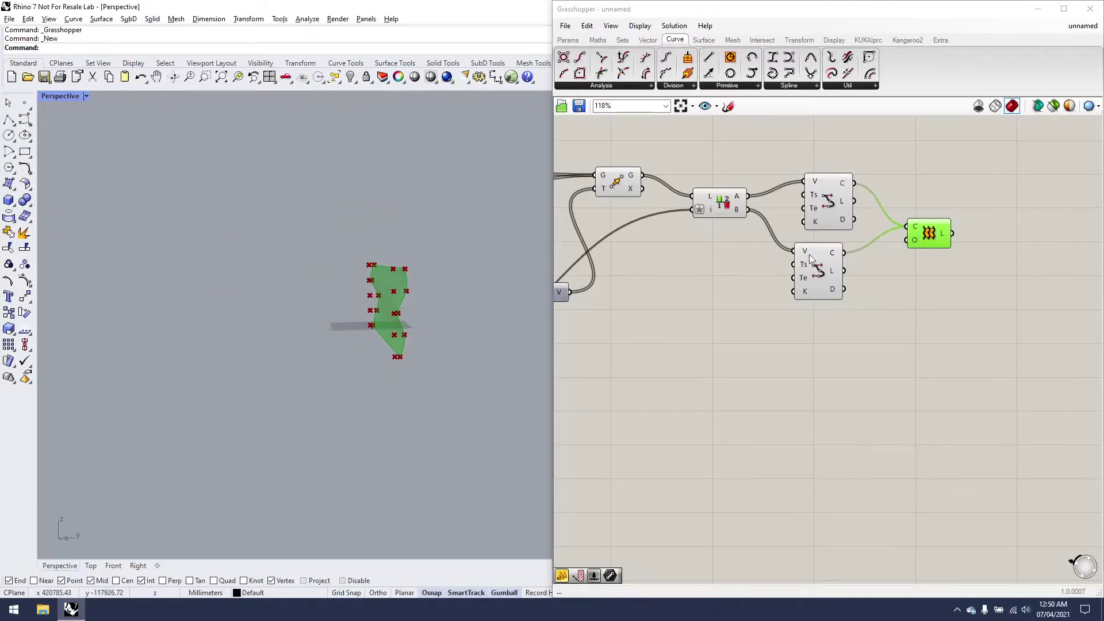
Add the brep/mesh Contour component and connect the Loft output to its shape input
right_click_drag(1016, 227, 923, 215)
double_click(941, 239)
type("cont")
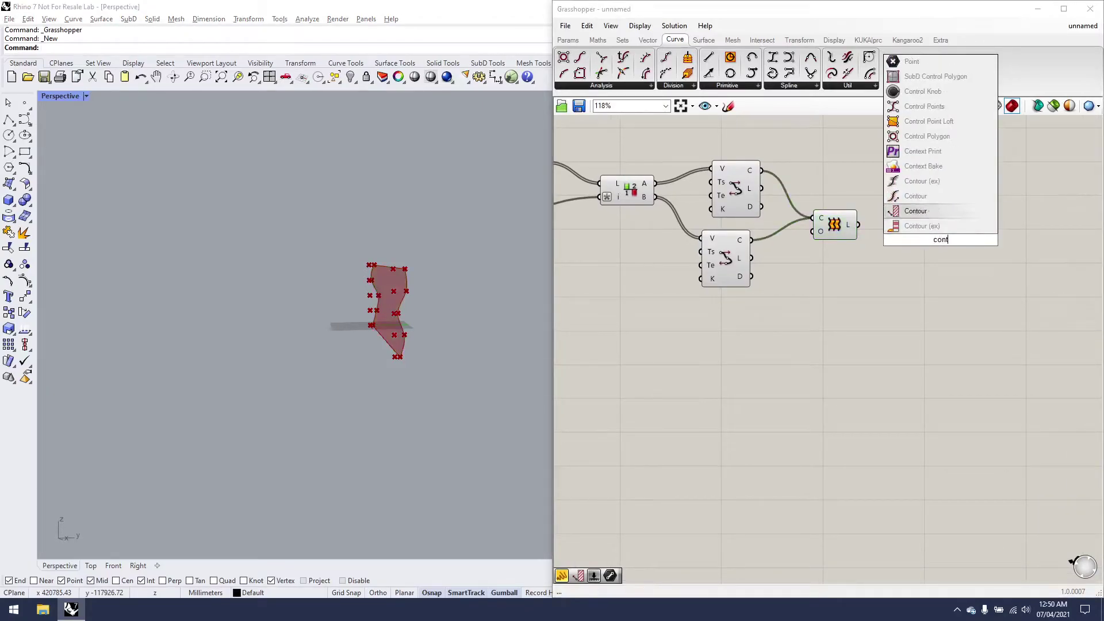
left_click(916, 211)
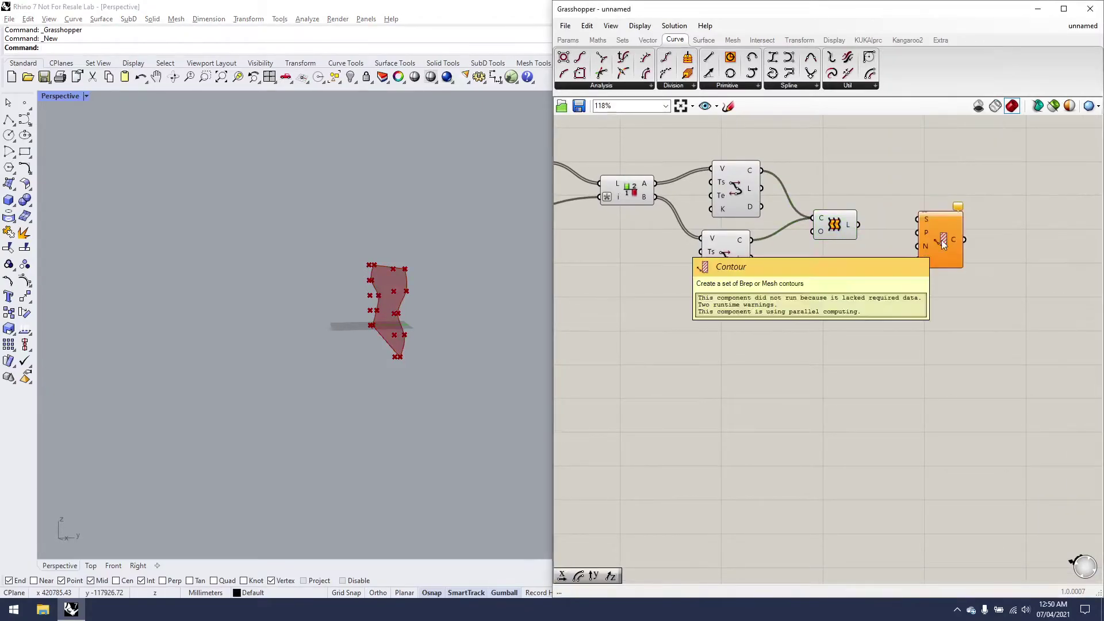
left_click_drag(859, 225, 895, 226)
Connect the Construct Point output to Contour's start point input
right_click_drag(823, 269, 805, 248)
scroll(692, 173, "down", 5)
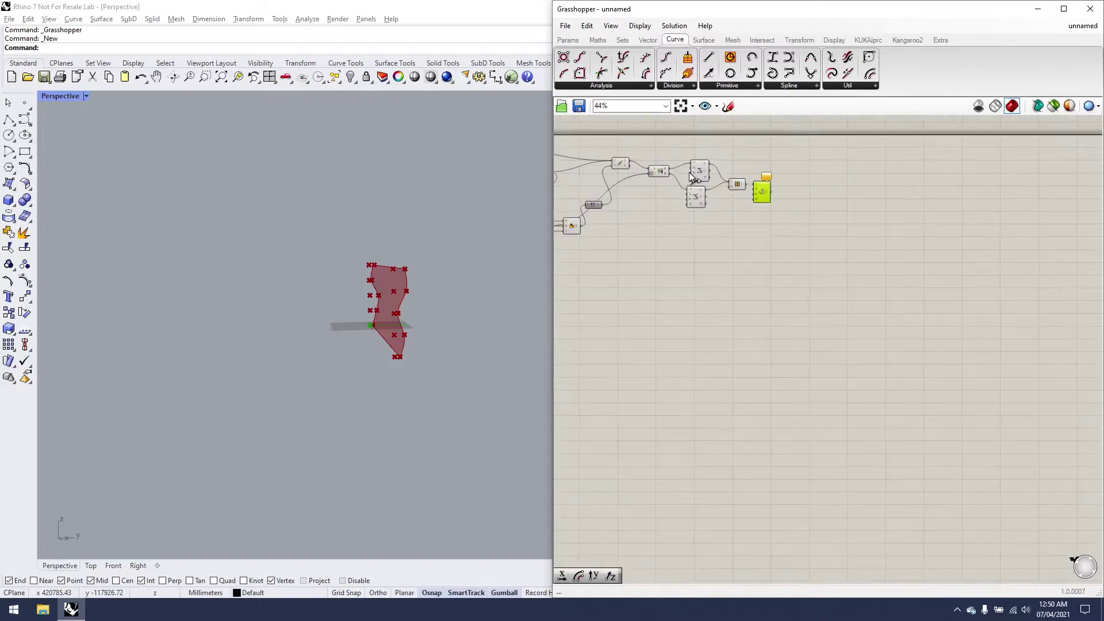
right_click_drag(691, 171, 991, 173)
left_click_drag(722, 154, 916, 190)
scroll(921, 199, "up", 4)
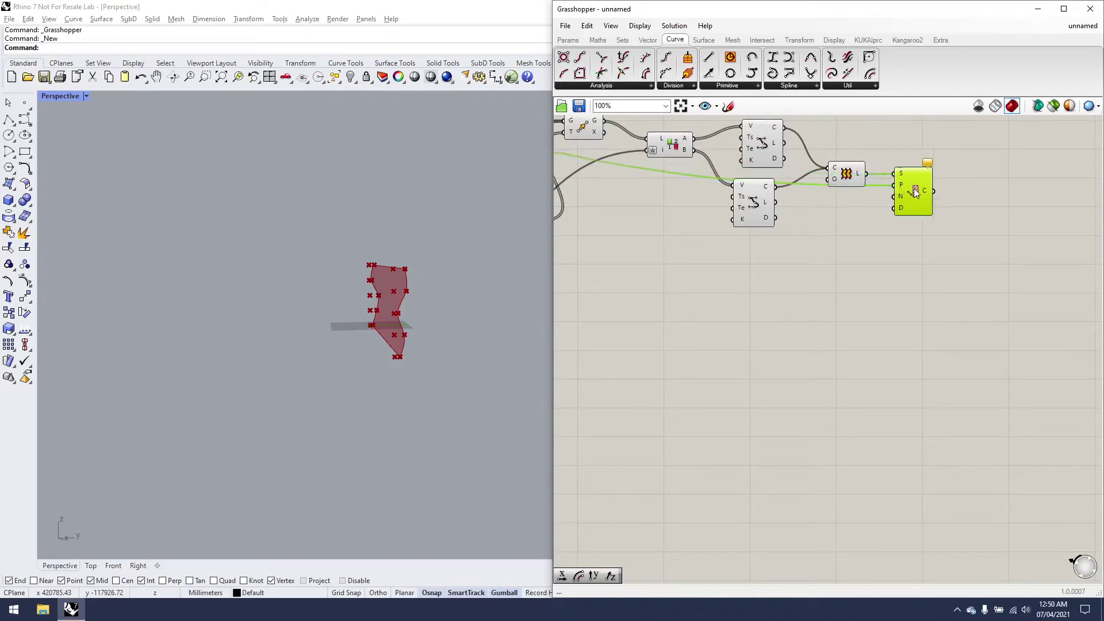
Add a Unit X vector, connect it to Contour's direction input N, and align it under the Loft component
double_click(857, 194)
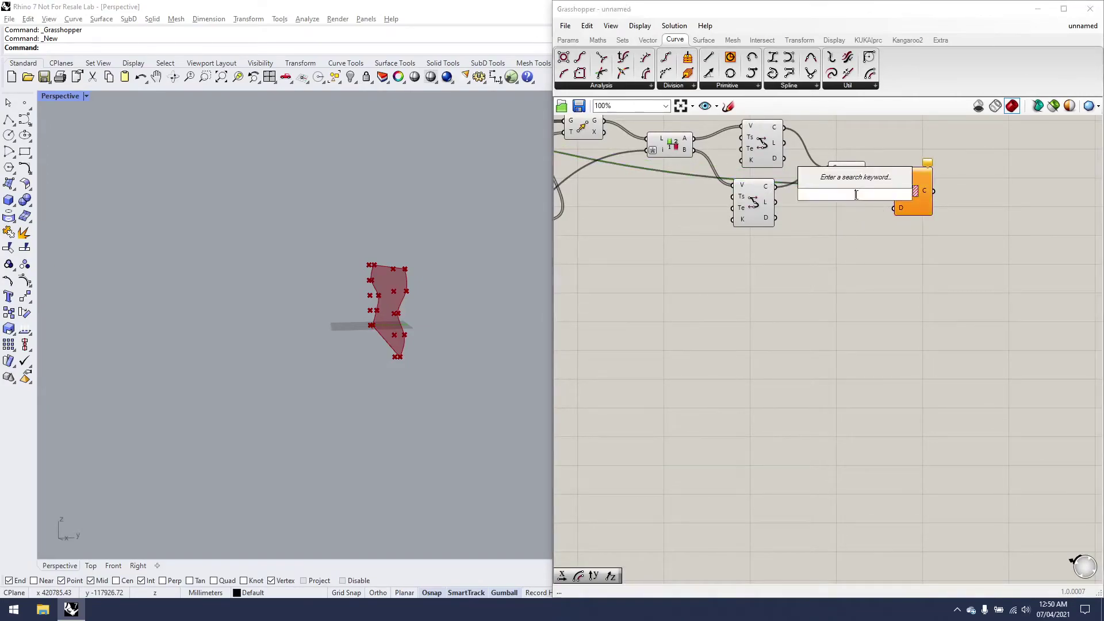
type("x")
key("Return")
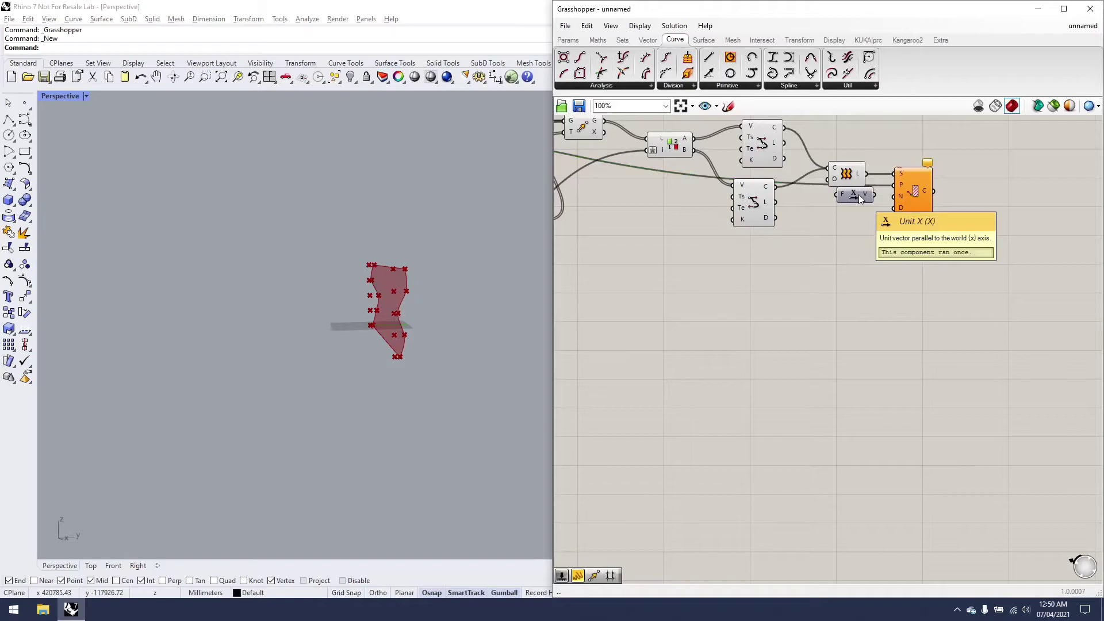
left_click_drag(861, 199, 847, 200)
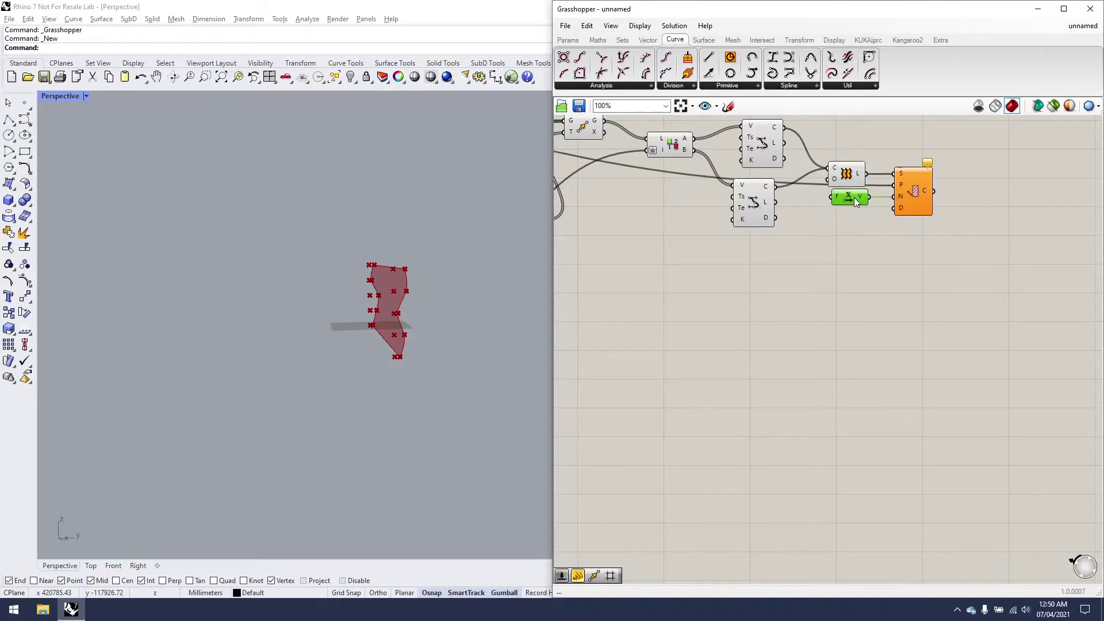
left_click_drag(855, 198, 860, 199)
Add a number slider with value 1000, connect it to Contour's distance input, and orbit around the contoured surface
right_click_drag(959, 241, 925, 242)
double_click(834, 254)
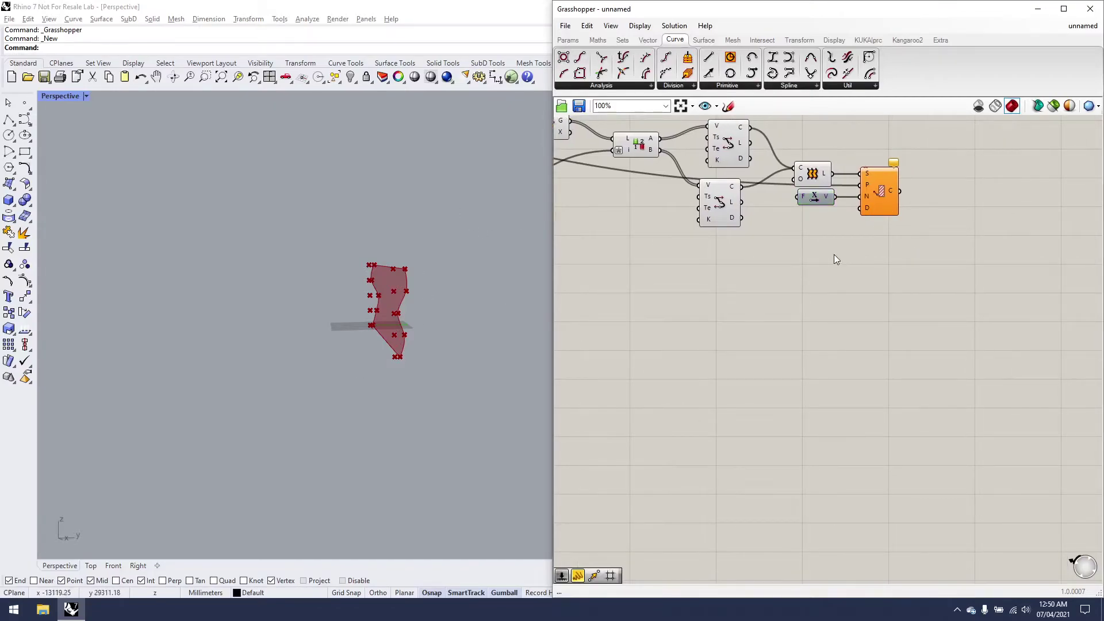
type("1000")
key("Return")
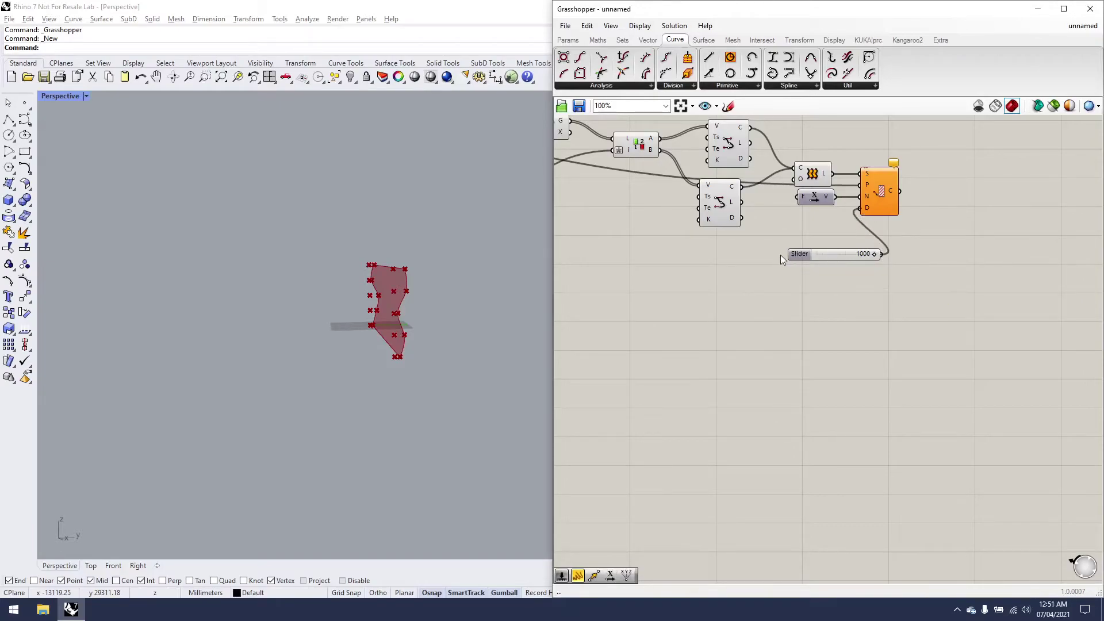
left_click_drag(799, 254, 751, 242)
right_click_drag(844, 258, 782, 274)
scroll(781, 241, "up", 3)
right_click_drag(391, 279, 1047, 281)
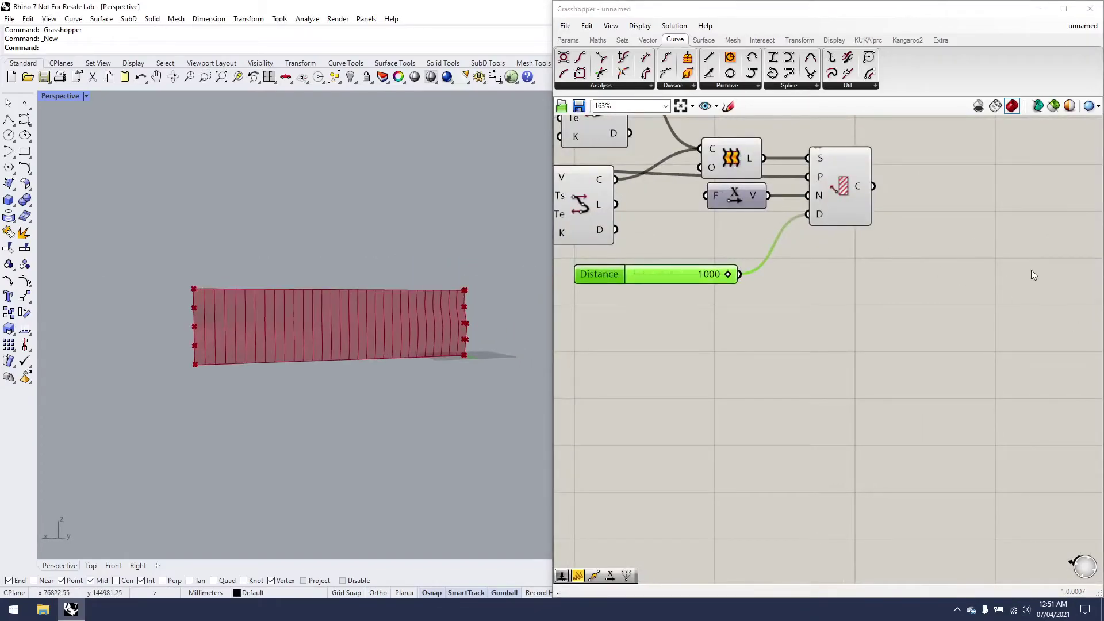
right_click_drag(259, 247, 364, 244)
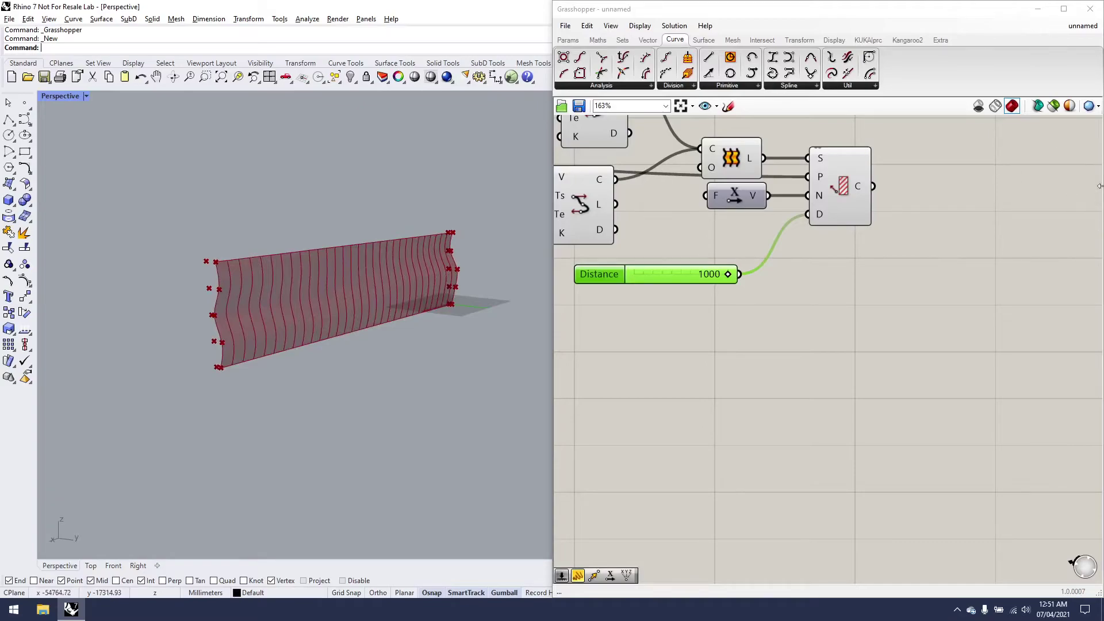
Add an XZ Plane component above the Contour component
scroll(887, 166, "down", 5)
right_click_drag(898, 173, 934, 254)
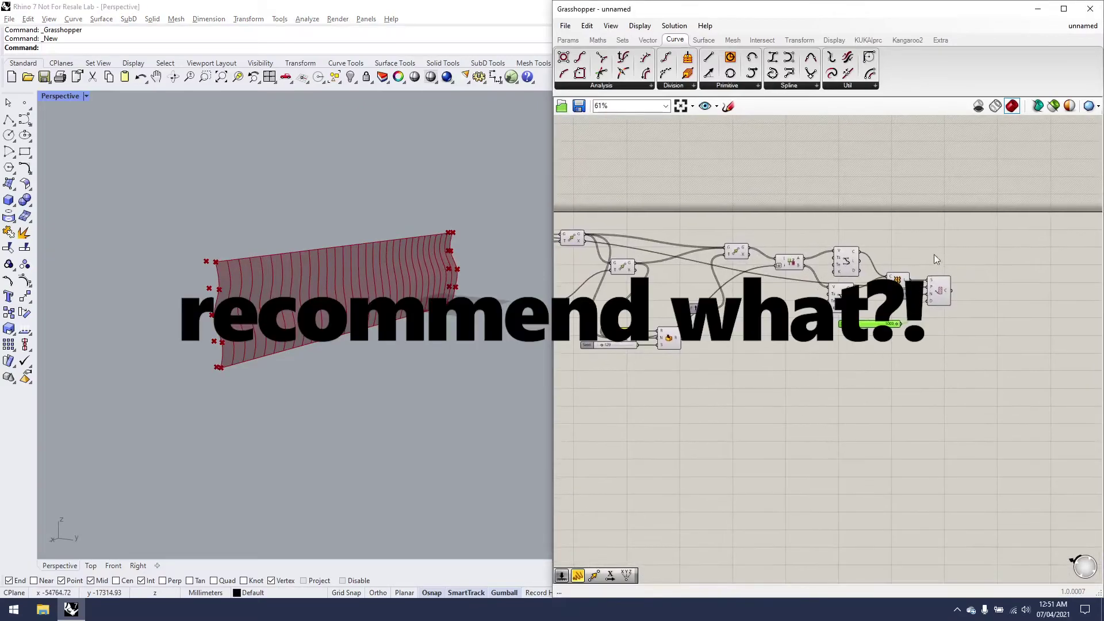
double_click(928, 225)
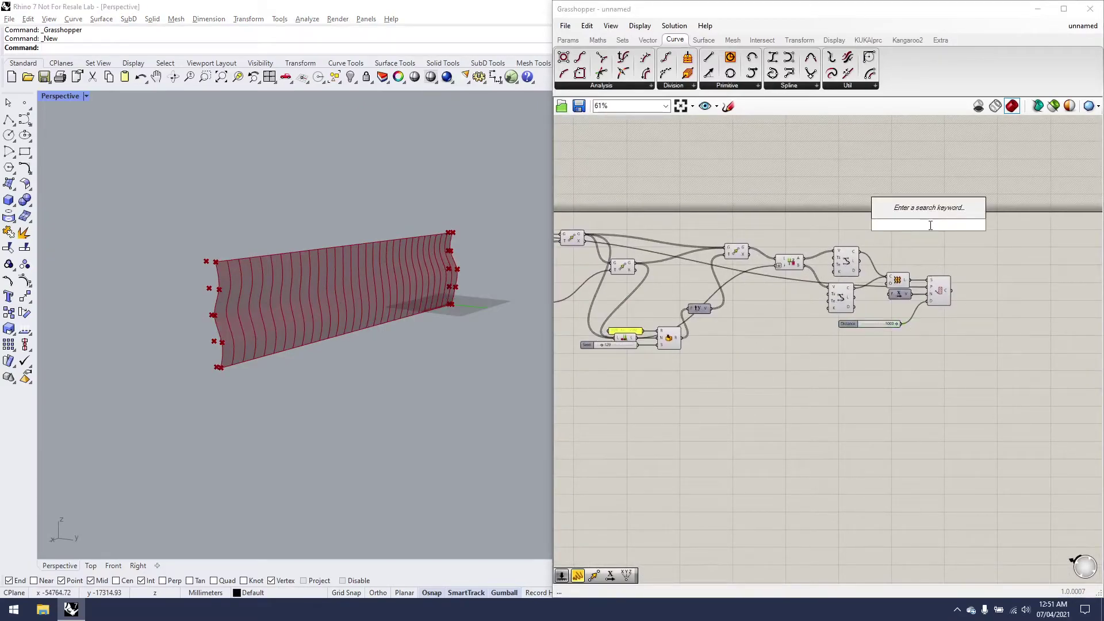
type("xz")
key("Return")
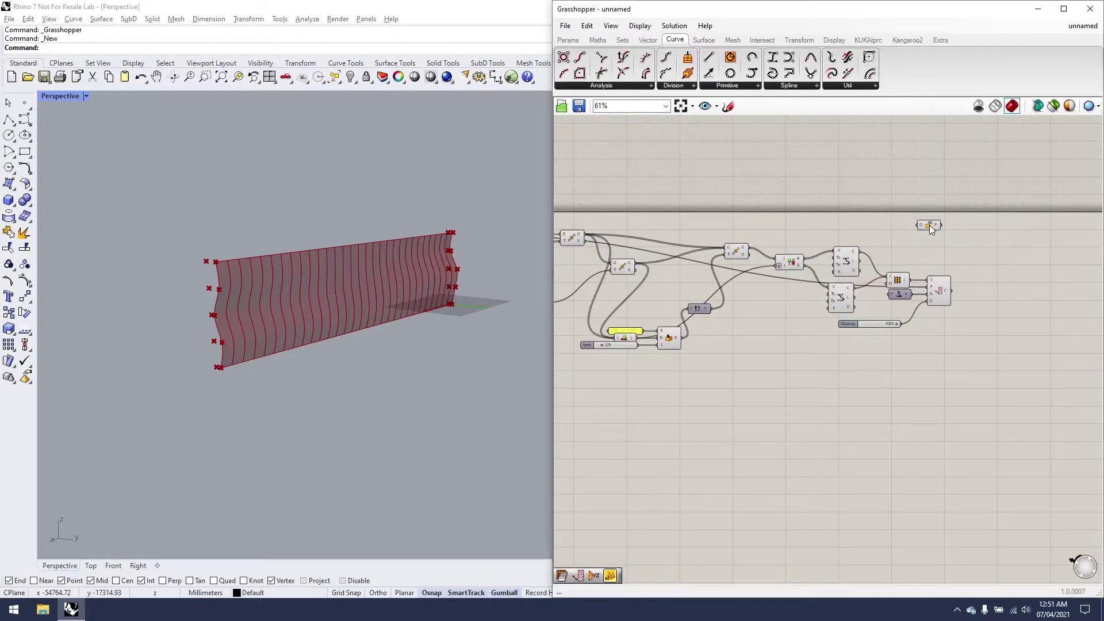
Connect the Construct Point output to the XZ Plane's origin input and place the plane component just above Contour
right_click_drag(665, 212, 788, 137)
right_click_drag(585, 166, 653, 169)
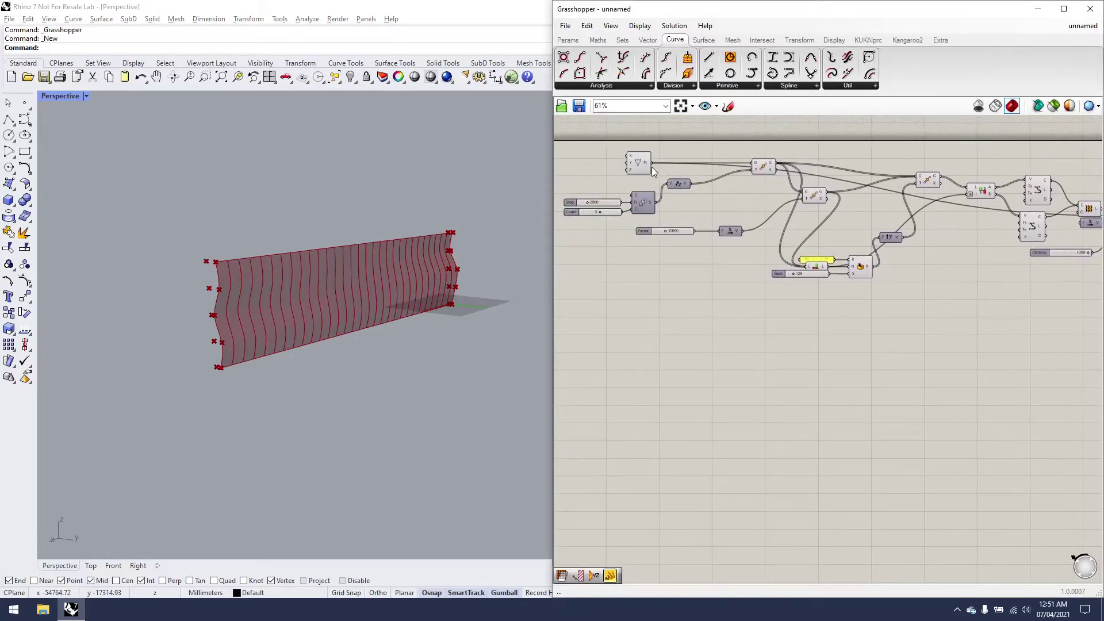
left_click_drag(652, 165, 1041, 256)
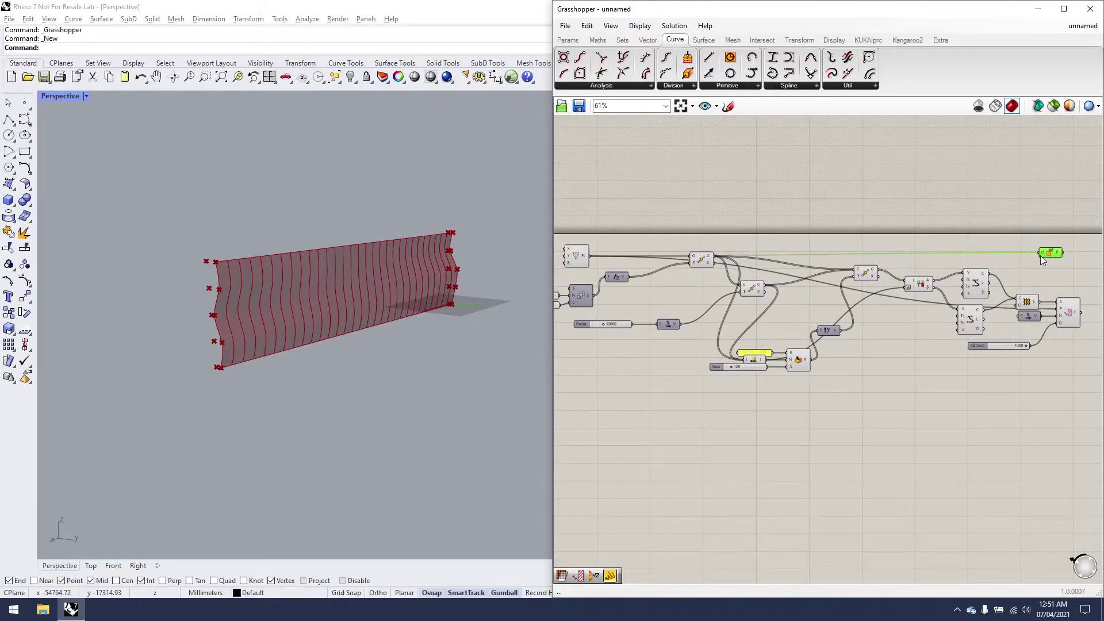
right_click_drag(616, 250, 683, 241)
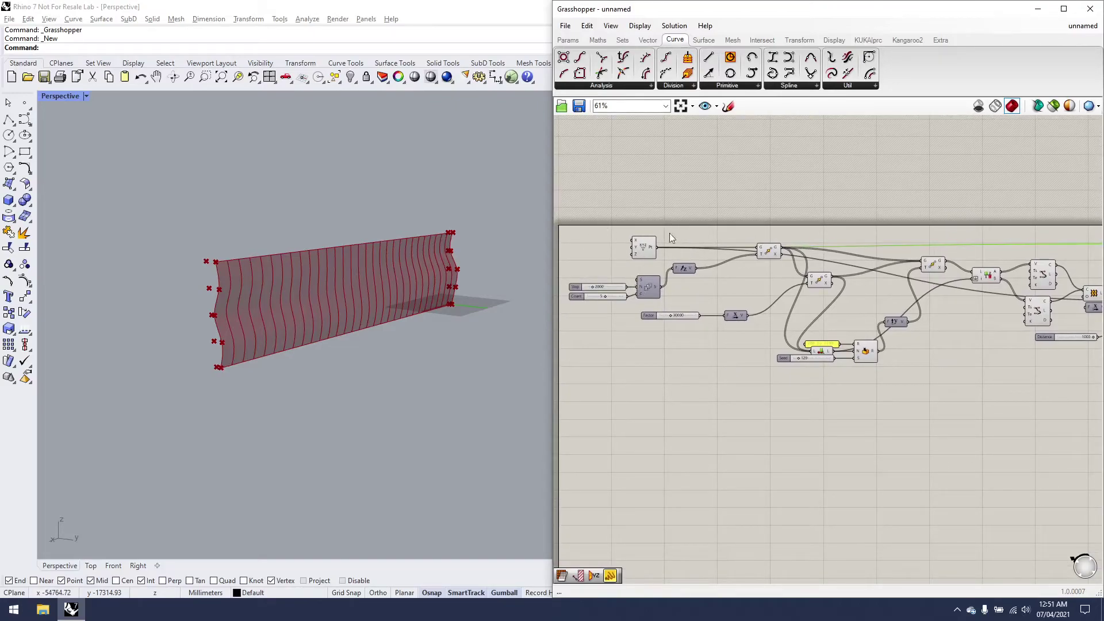
right_click_drag(880, 243, 560, 192)
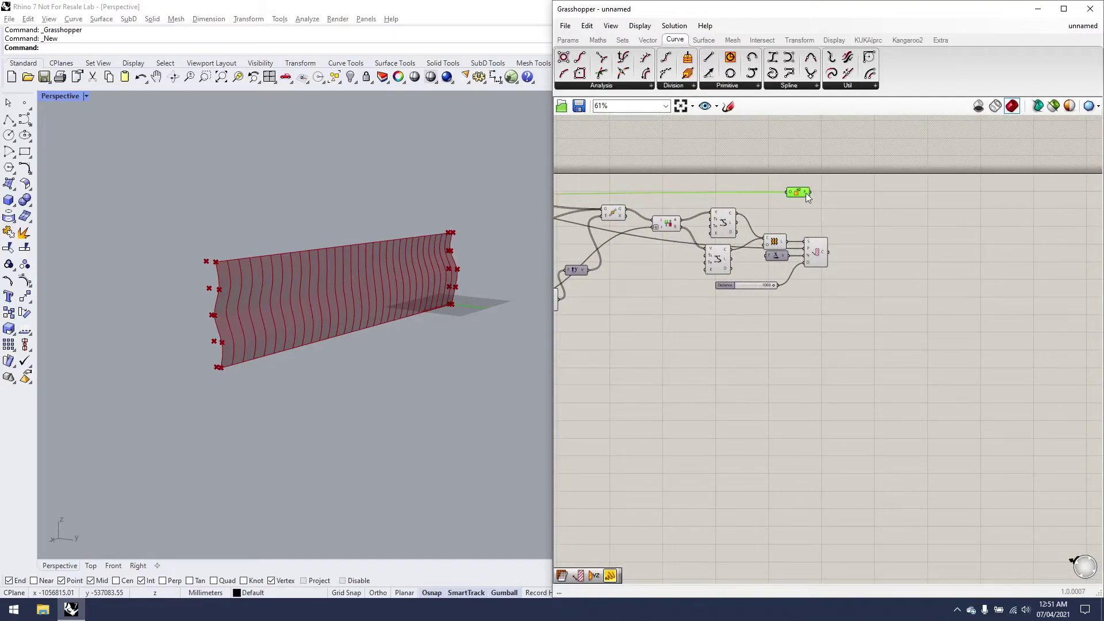
left_click_drag(806, 193, 805, 202)
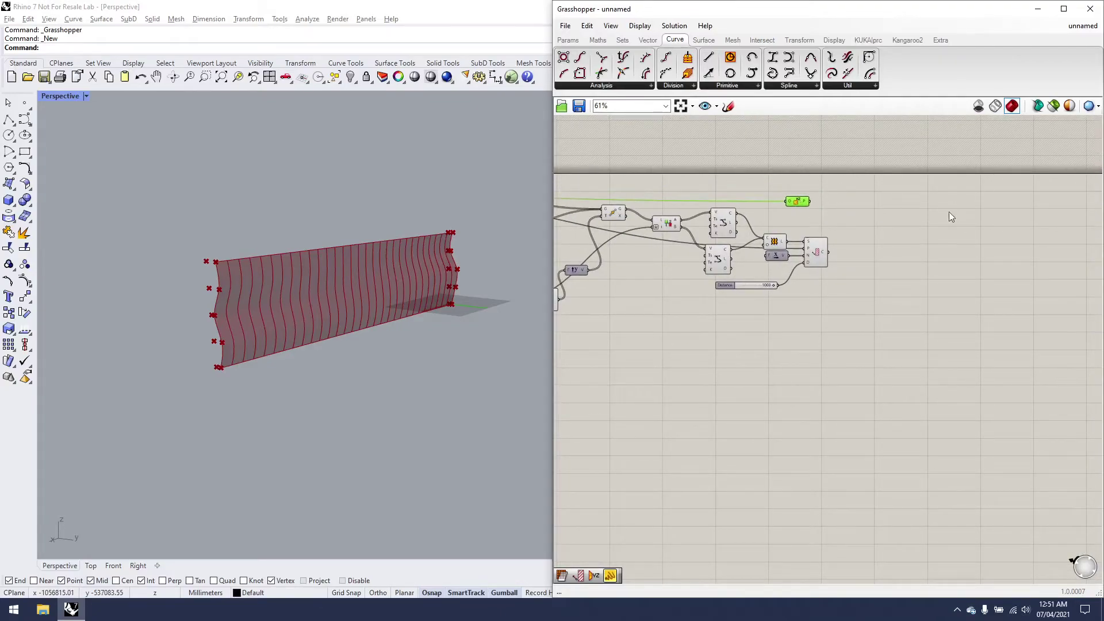
Add a Project component with geometry and plane inputs beside the XZ Plane and Contour components
scroll(747, 224, "up", 5)
double_click(736, 223)
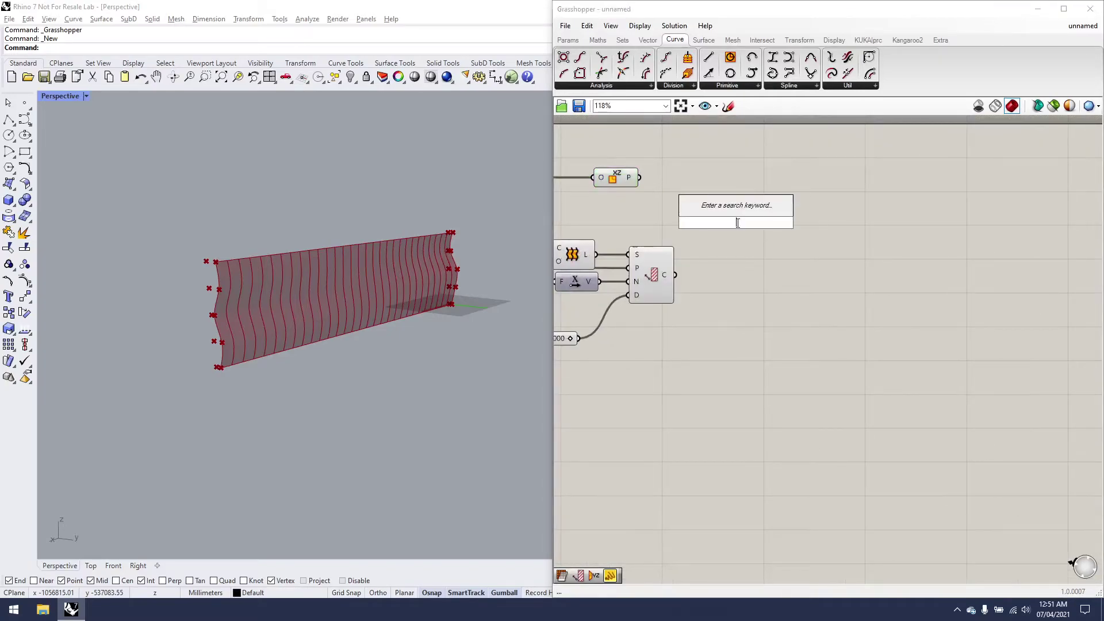
type("projec")
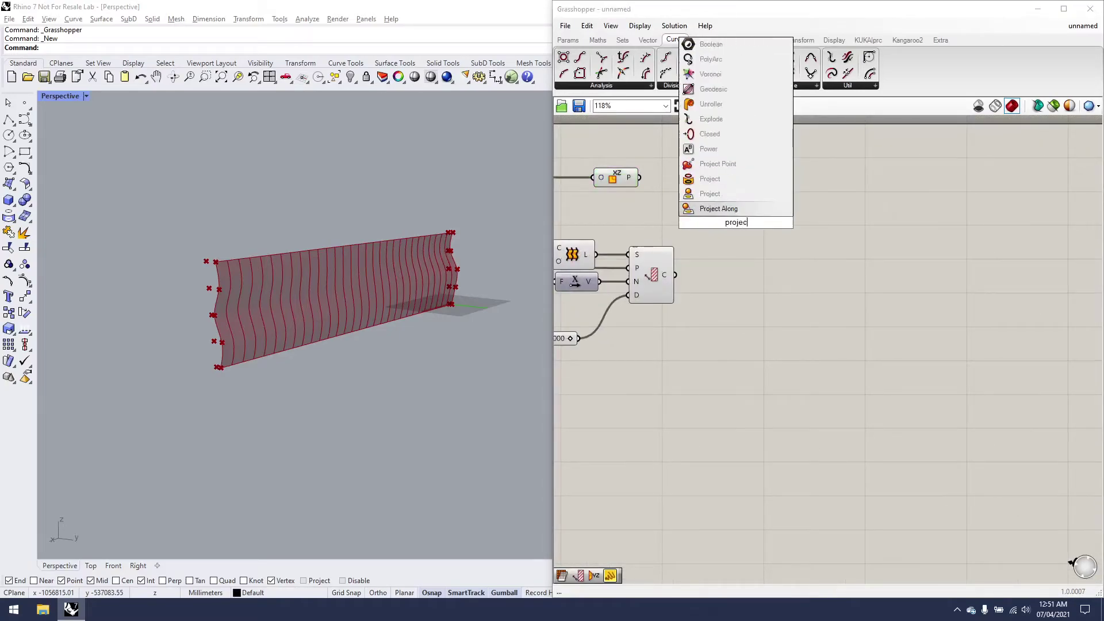
left_click(740, 198)
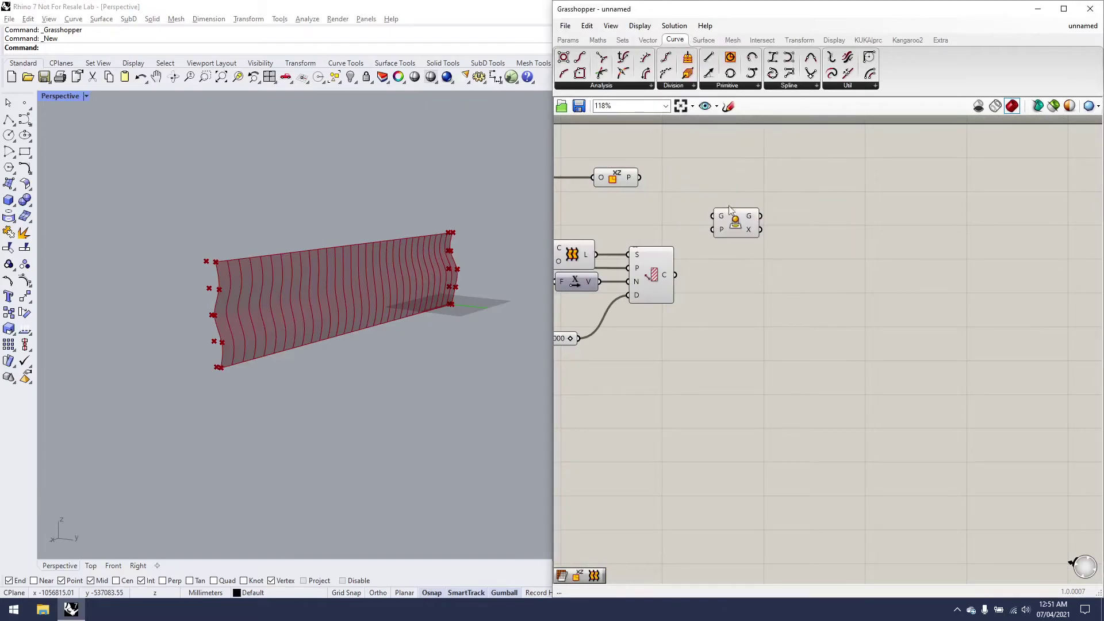
Connect Contour's output to Project's geometry input and the XZ Plane output to its plane input, placing Project beside the plane component
right_click_drag(679, 261, 731, 254)
left_click_drag(728, 266, 761, 208)
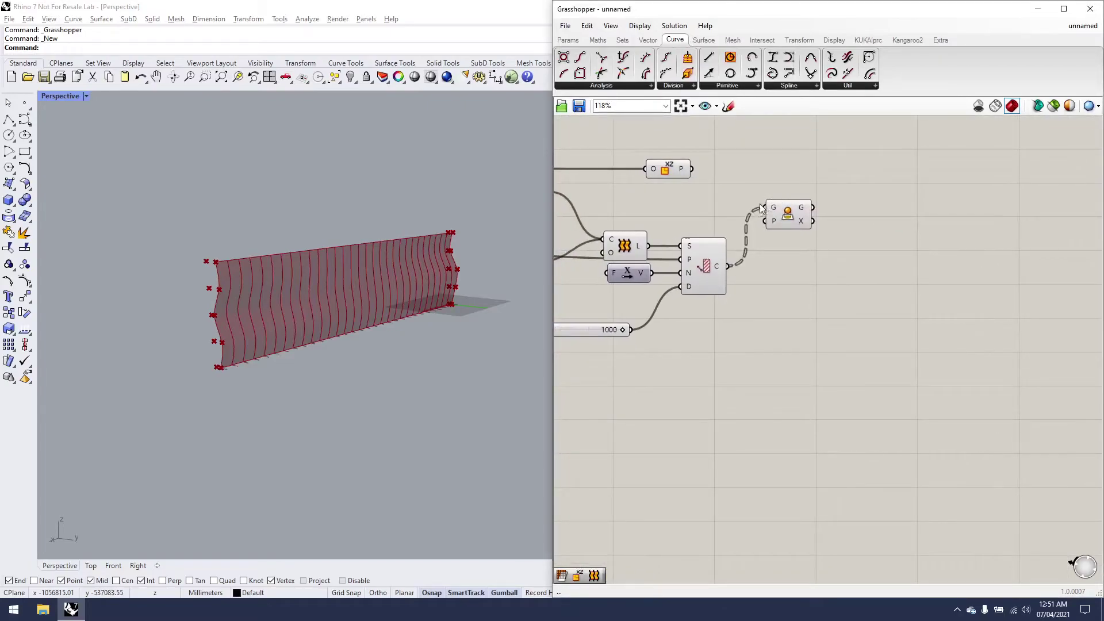
left_click_drag(692, 169, 787, 207)
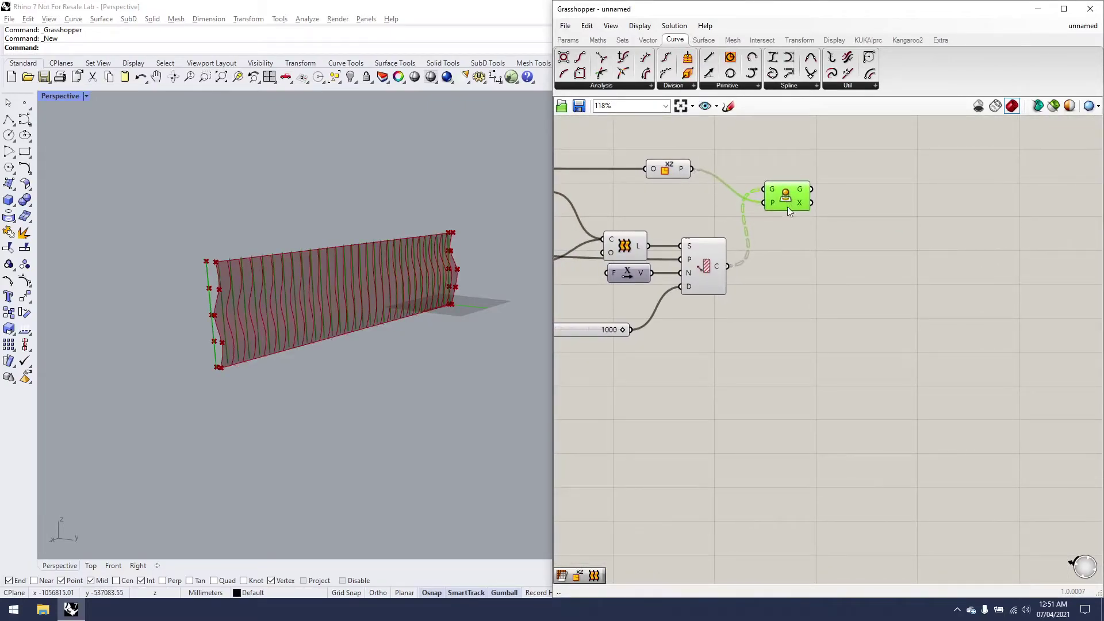
right_click_drag(835, 242, 803, 227)
right_click_drag(537, 253, 410, 215)
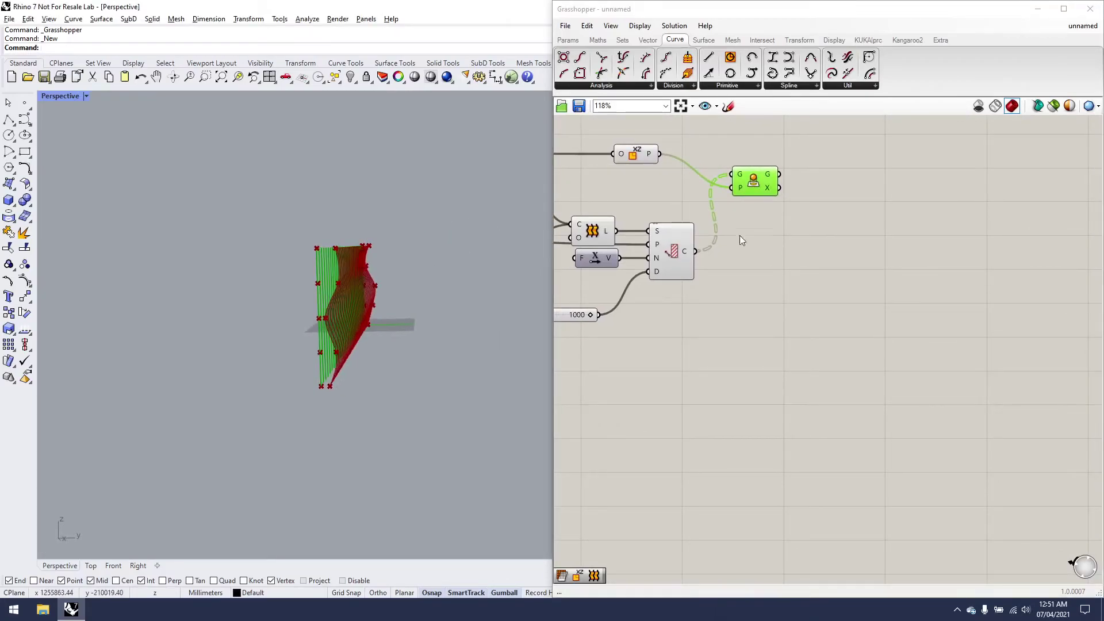
Turn off the preview of the components upstream of Project, including the first Loft, Contour and XZ Plane
scroll(757, 226, "down", 4)
left_click_drag(811, 284, 498, 136)
middle_click(749, 236)
left_click(787, 214)
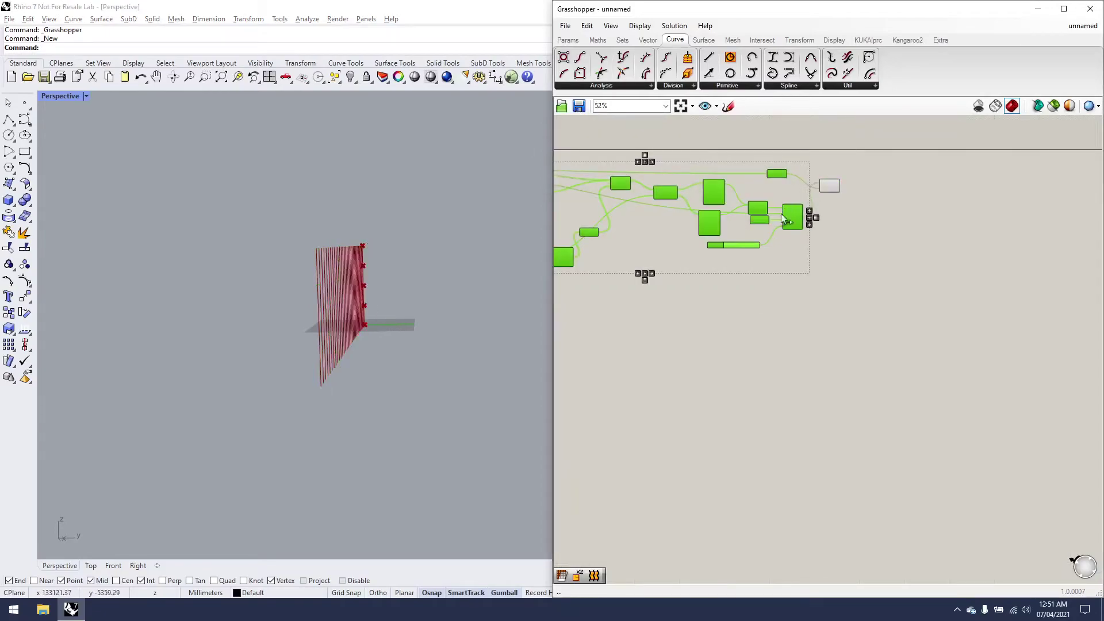
left_click(870, 260)
scroll(841, 202, "up", 3)
scroll(841, 203, "up", 1)
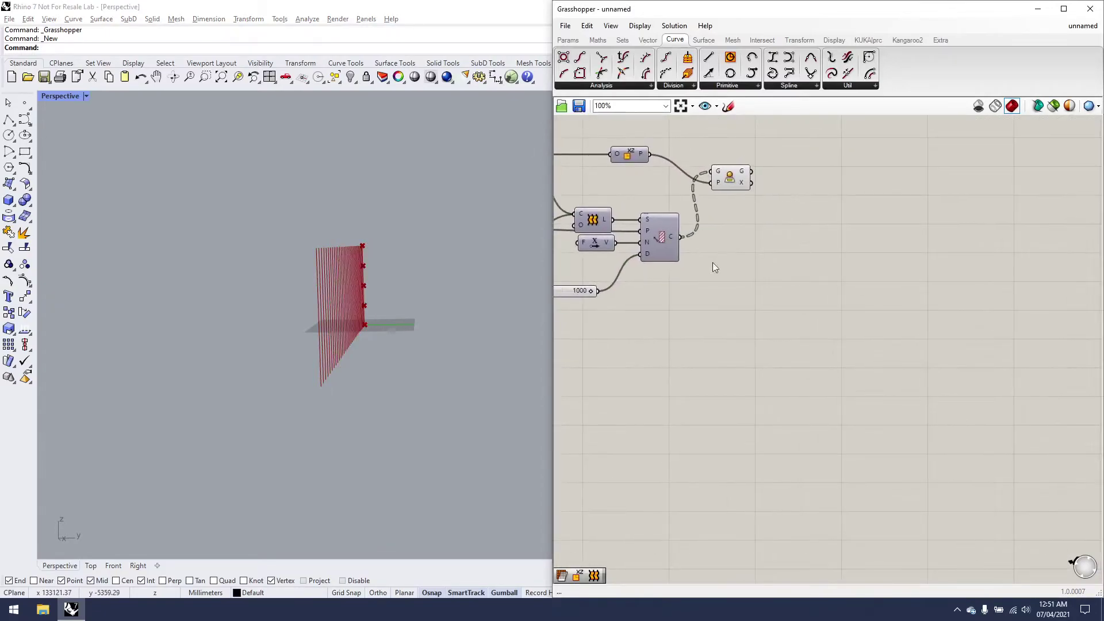
Add a second Loft component beyond the Project component
double_click(824, 230)
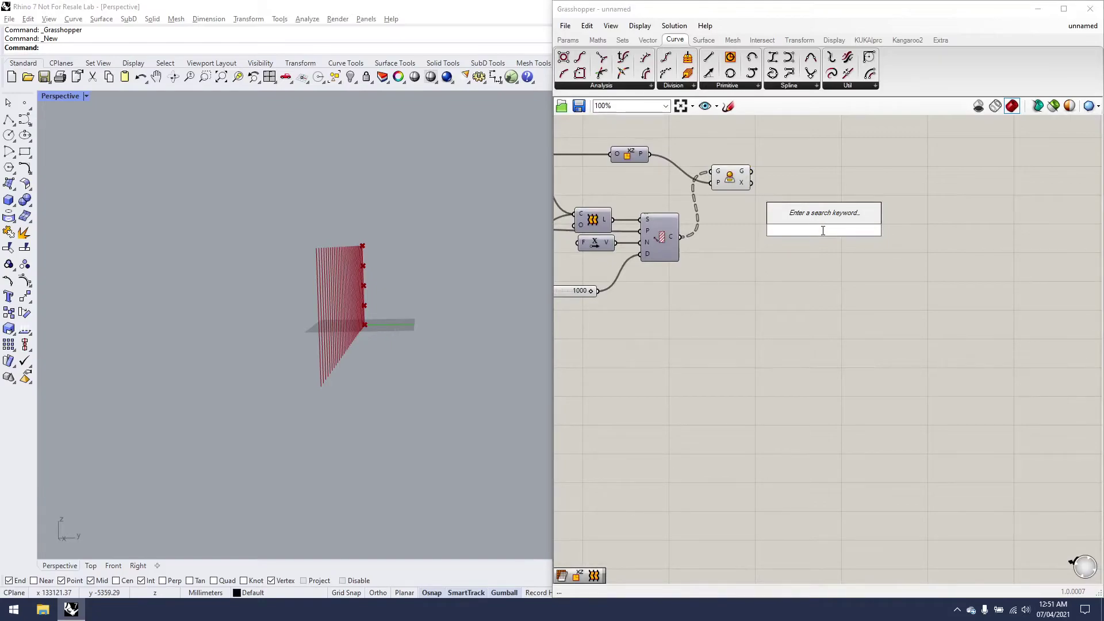
type("loft")
key("Return")
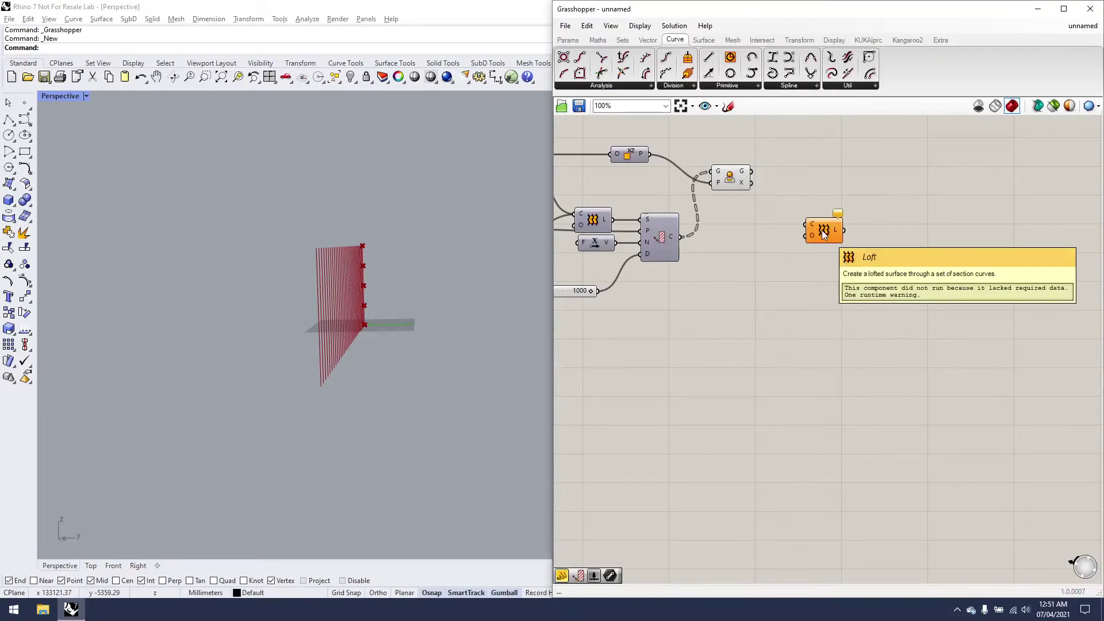
scroll(823, 231, "up", 2)
Connect both Project's geometry output and Contour's output to the new Loft's curves input, and orbit around the lofted strips
left_click_drag(724, 151, 797, 222)
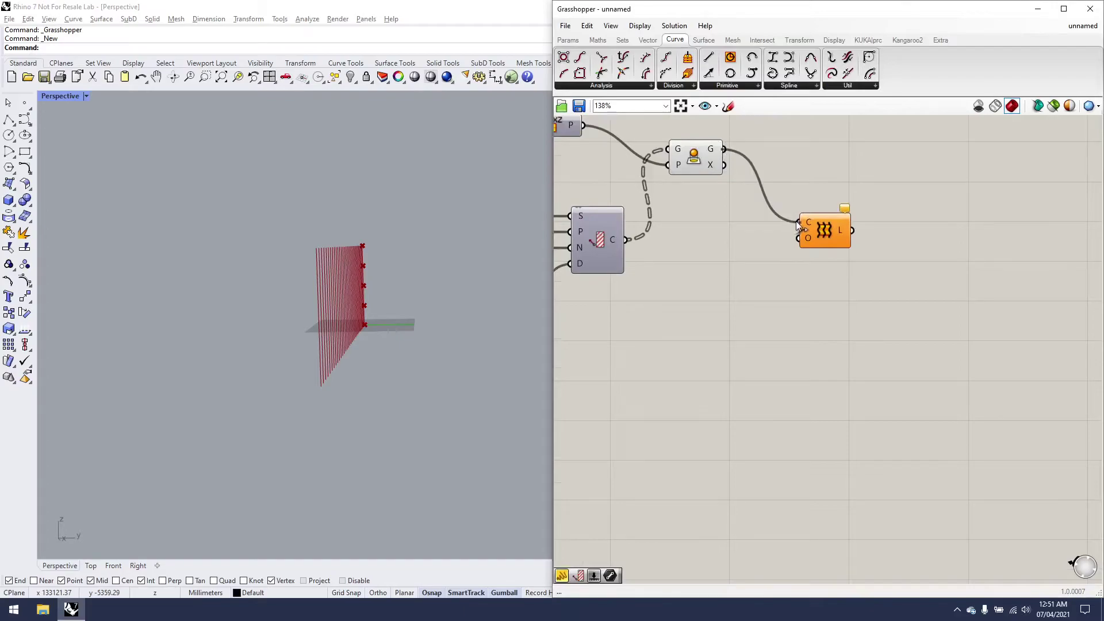
left_click_drag(628, 239, 807, 233, "shift")
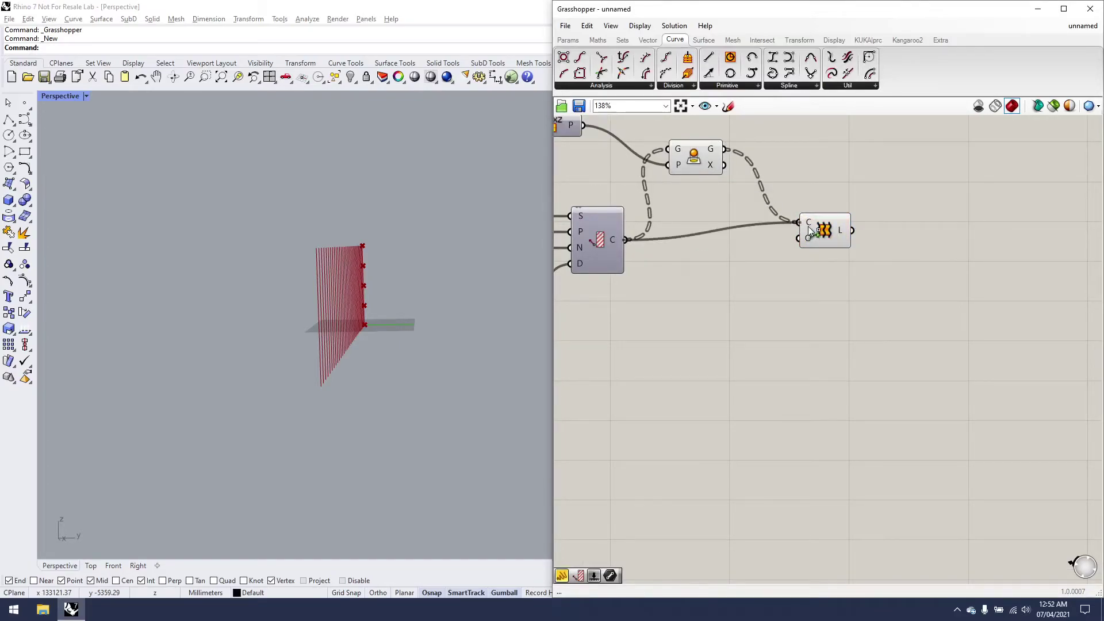
right_click_drag(296, 234, 242, 235)
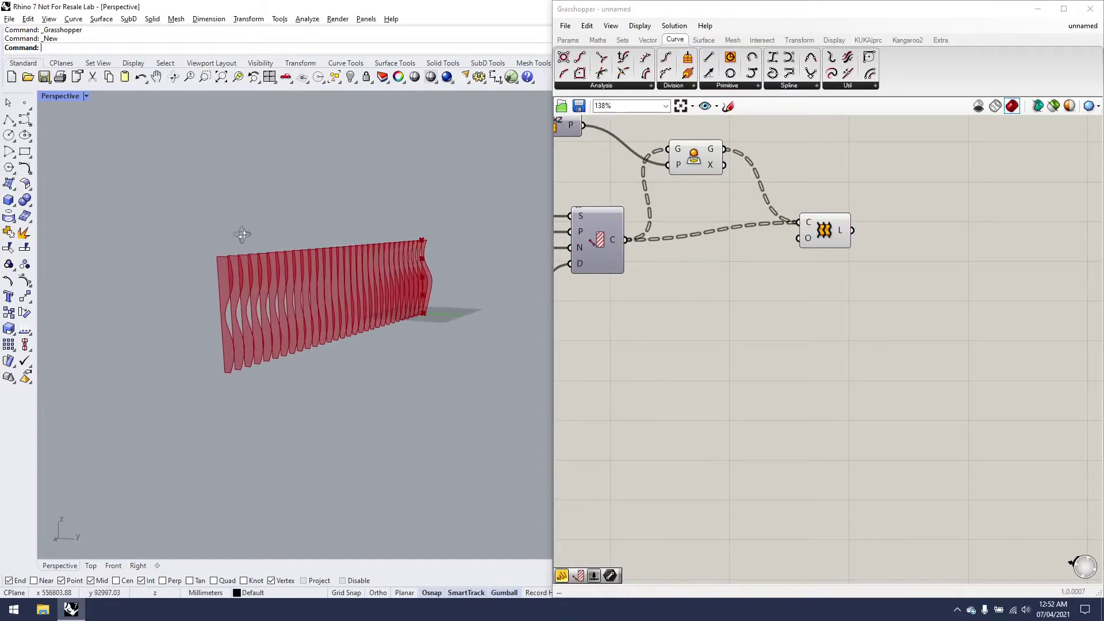
left_click_drag(828, 230, 826, 222)
right_click_drag(485, 251, 489, 252)
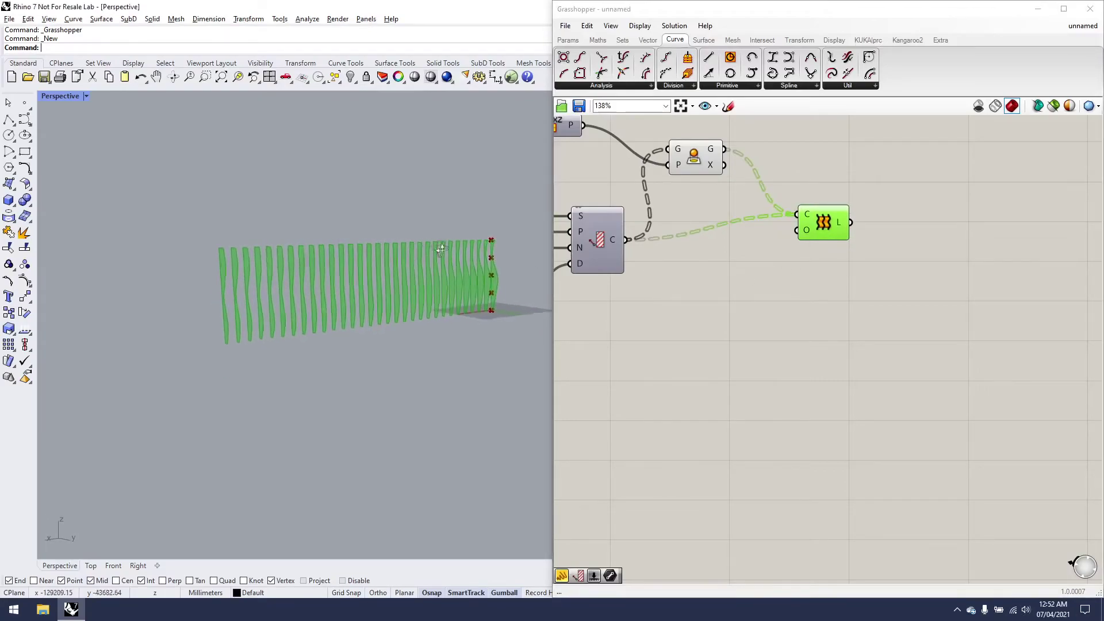
Add an Extrude component beyond the second Loft and connect the Loft output to its base input
left_click(785, 274)
double_click(785, 274)
type("extru")
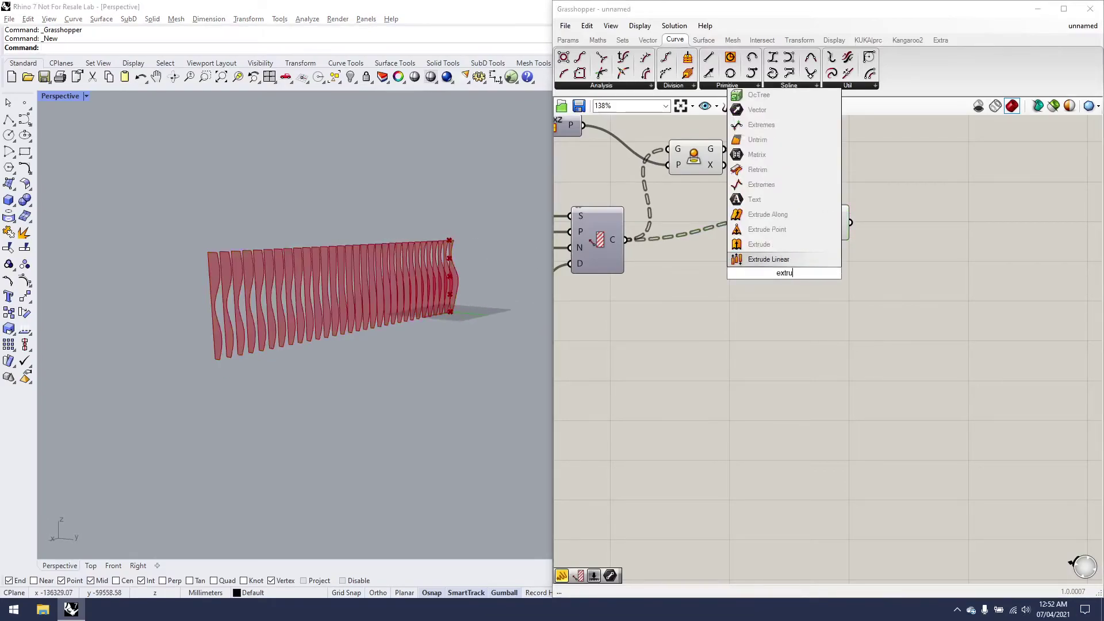
key("Up")
key("Return")
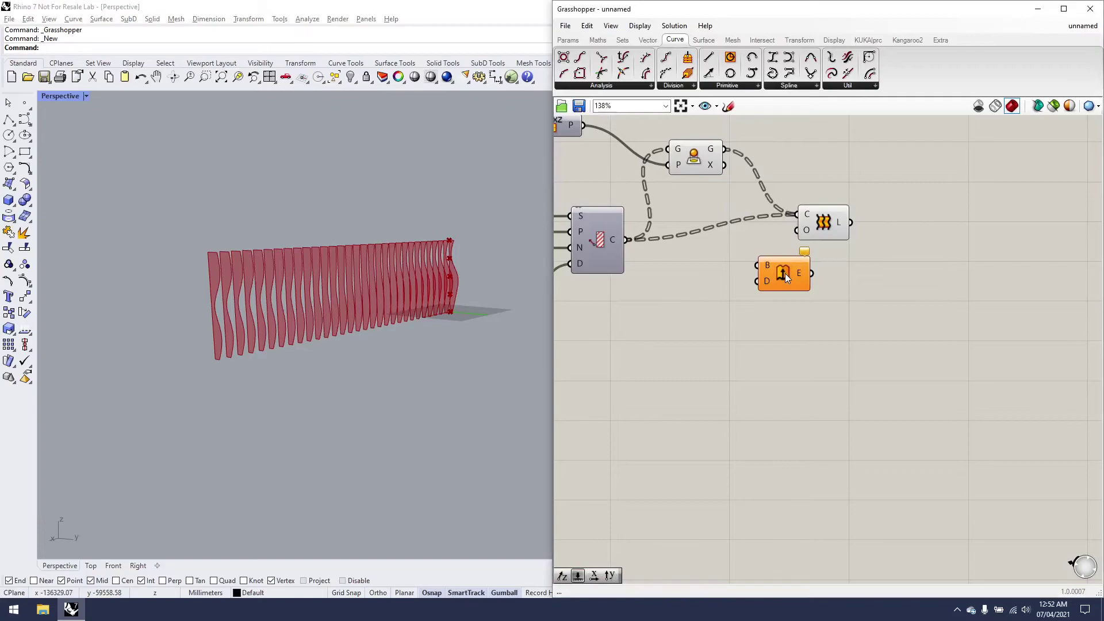
left_click_drag(819, 282, 932, 294)
left_click_drag(850, 223, 906, 247)
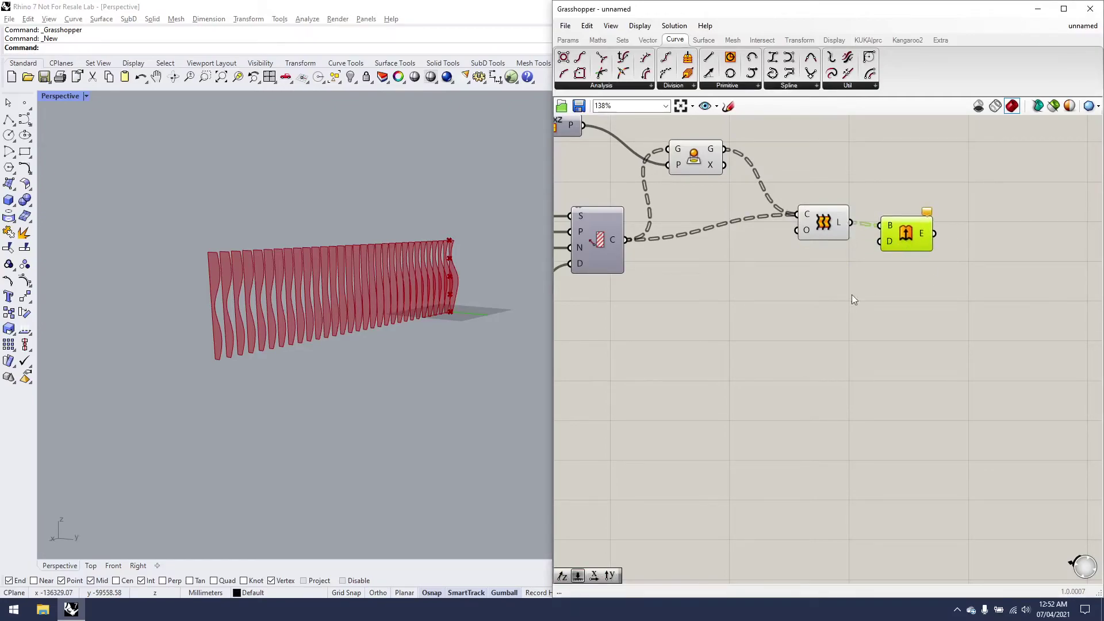
Add a Unit X component below the second Loft and connect it to Extrude's direction input
double_click(827, 315)
type("x")
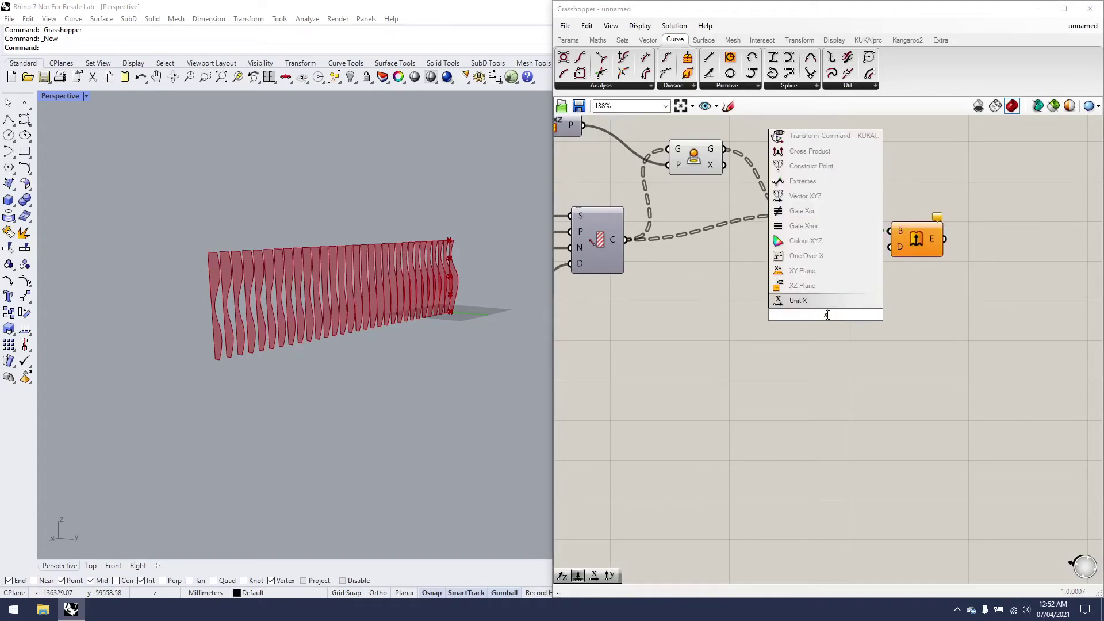
key("Return")
left_click_drag(853, 315, 891, 246)
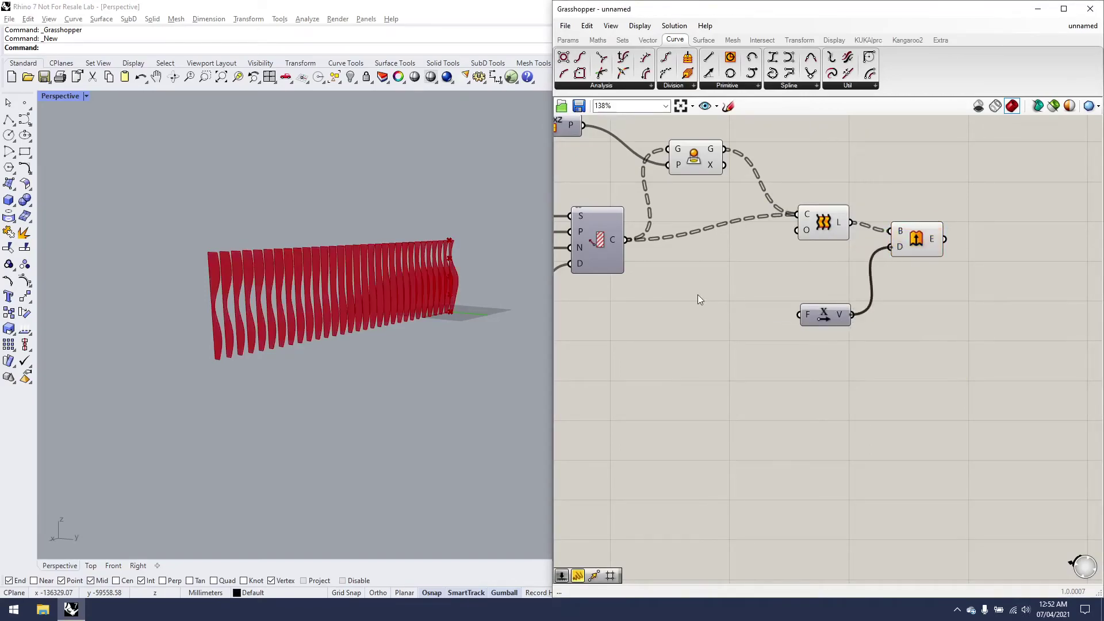
Add a number slider with value 50, connect it to Unit X's factor input and align it with that component
double_click(699, 294)
type("50")
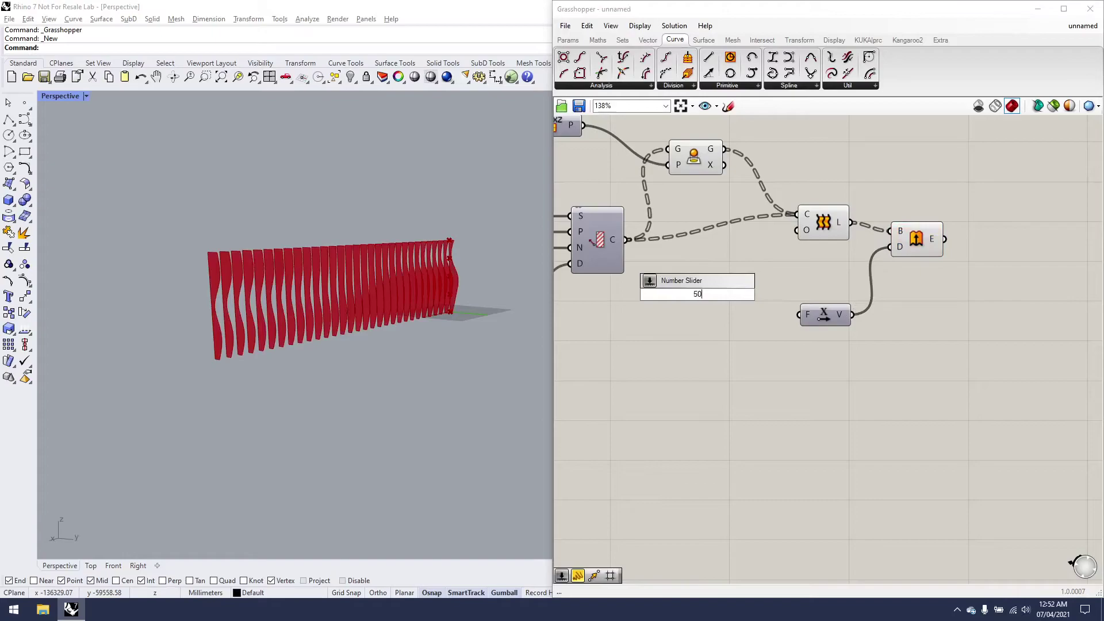
key("Return")
left_click_drag(765, 297, 800, 315)
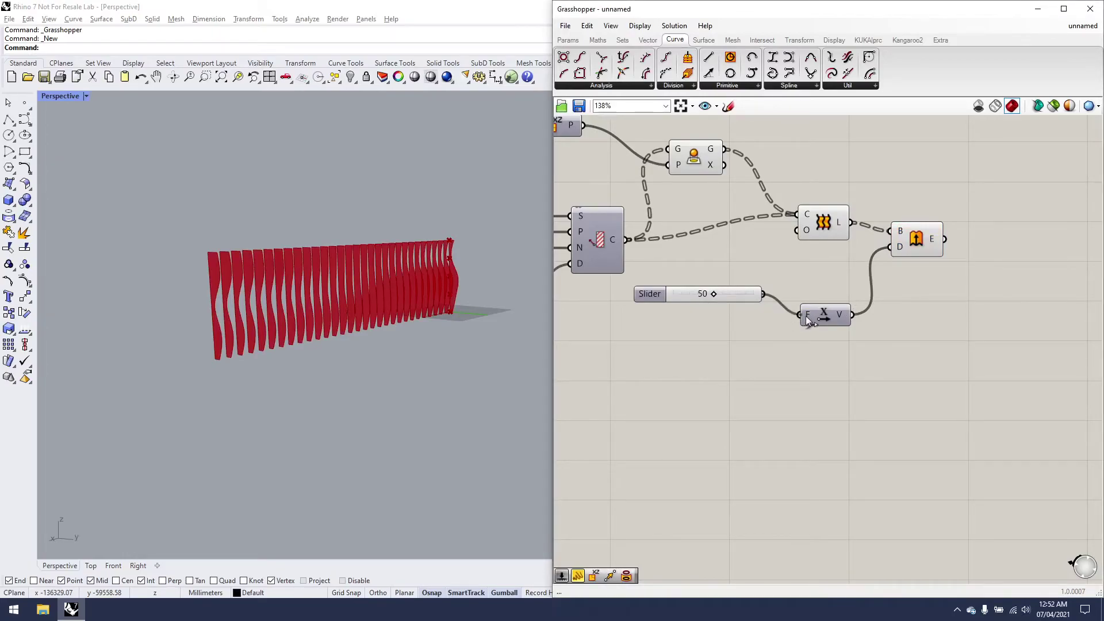
left_click_drag(692, 294, 702, 313)
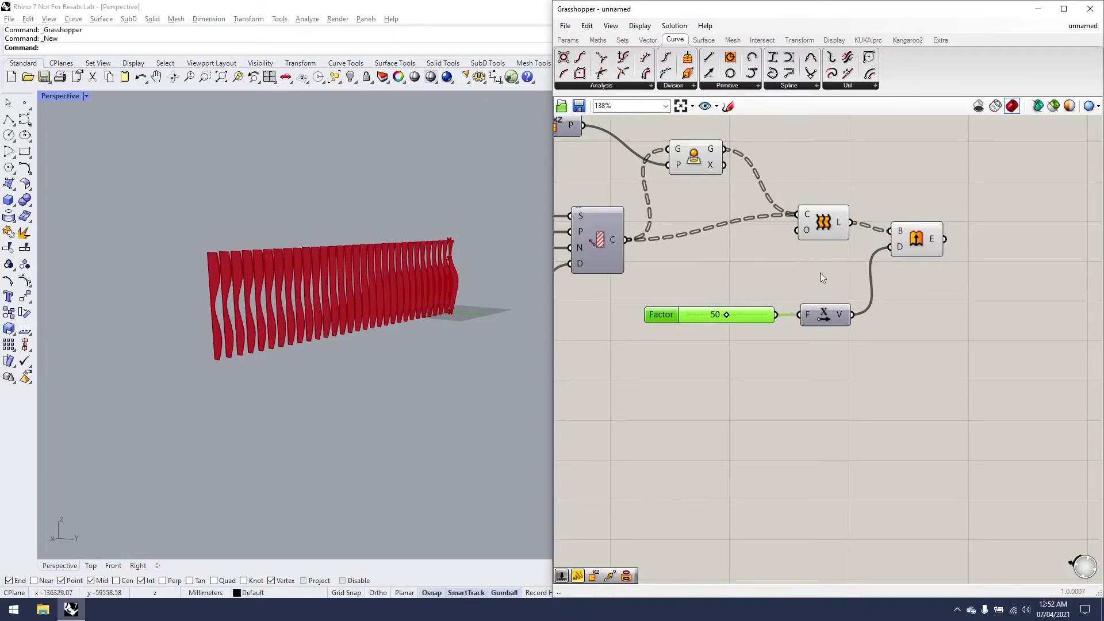
Turn off the preview of the Project and second Loft components
left_click_drag(837, 249, 644, 115)
key("space")
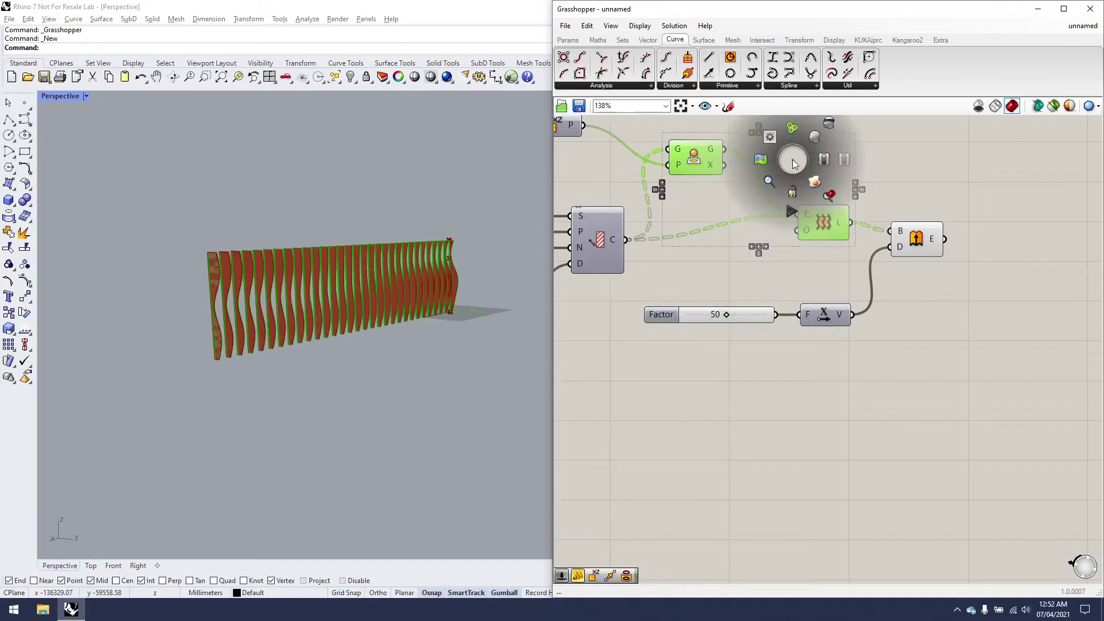
left_click(828, 126)
right_click_drag(435, 229, 299, 325)
Turn off the preview of the point and move components at the start of the definition, and orbit around the fins
scroll(754, 229, "down", 2)
scroll(980, 211, "down", 4)
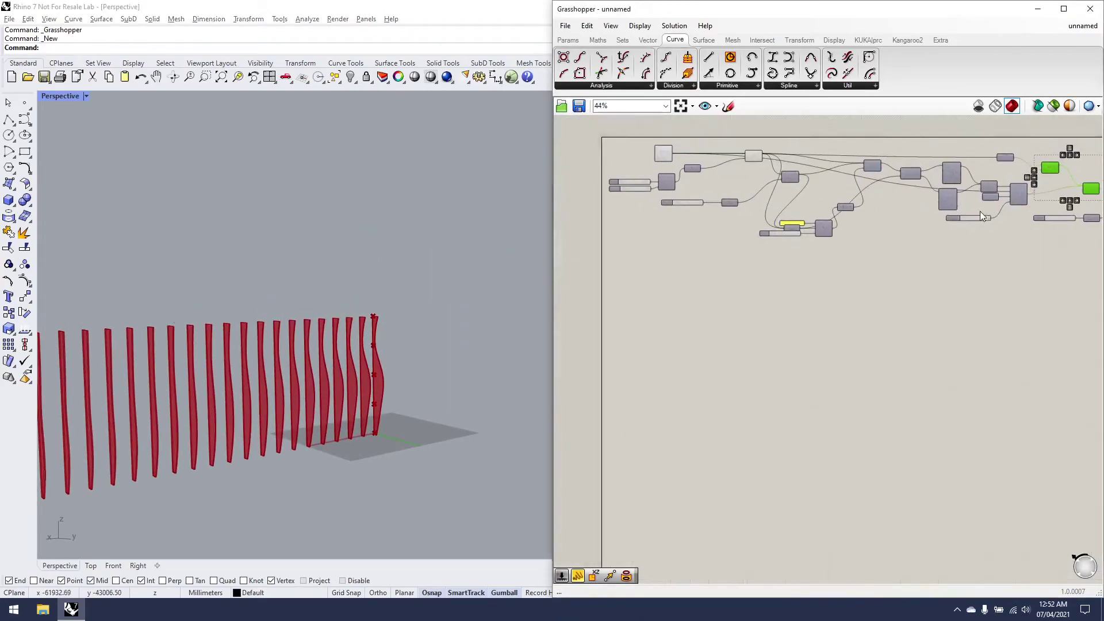
left_click_drag(835, 296, 601, 137)
key("space")
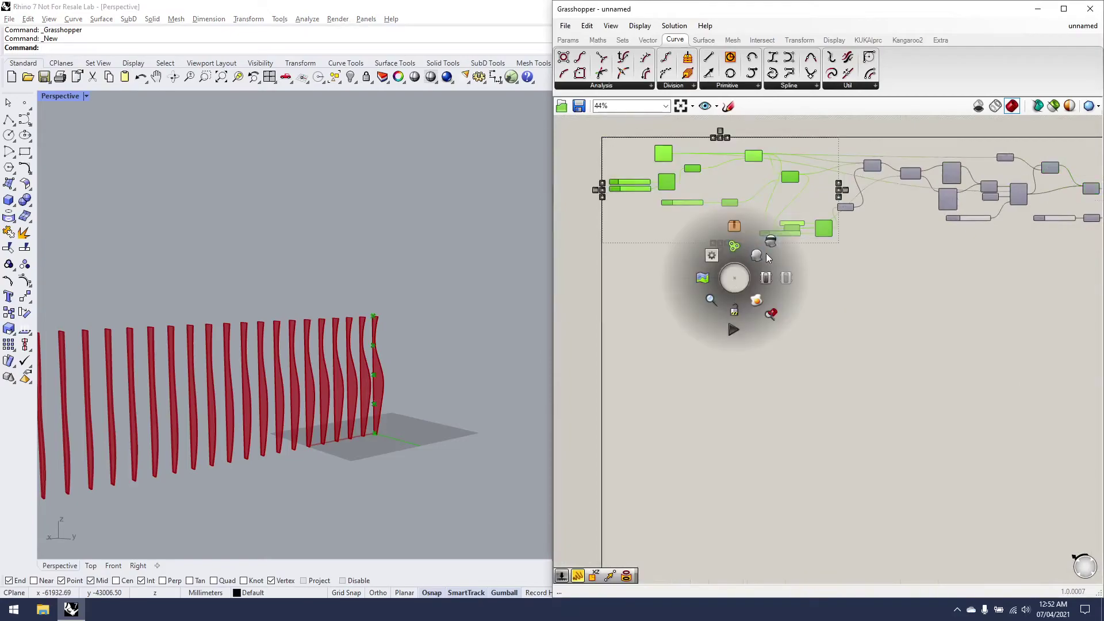
right_click_drag(402, 253, 546, 307)
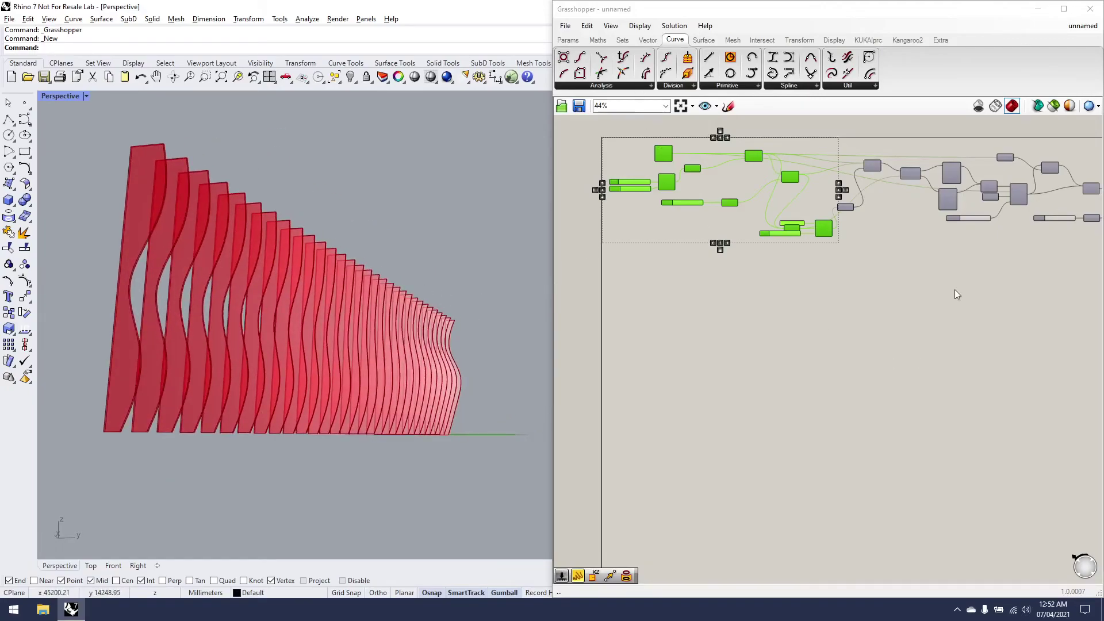
Vary the Random component's seed through values such as 576 and 362 to change the fin profiles
right_click_drag(979, 284, 818, 251)
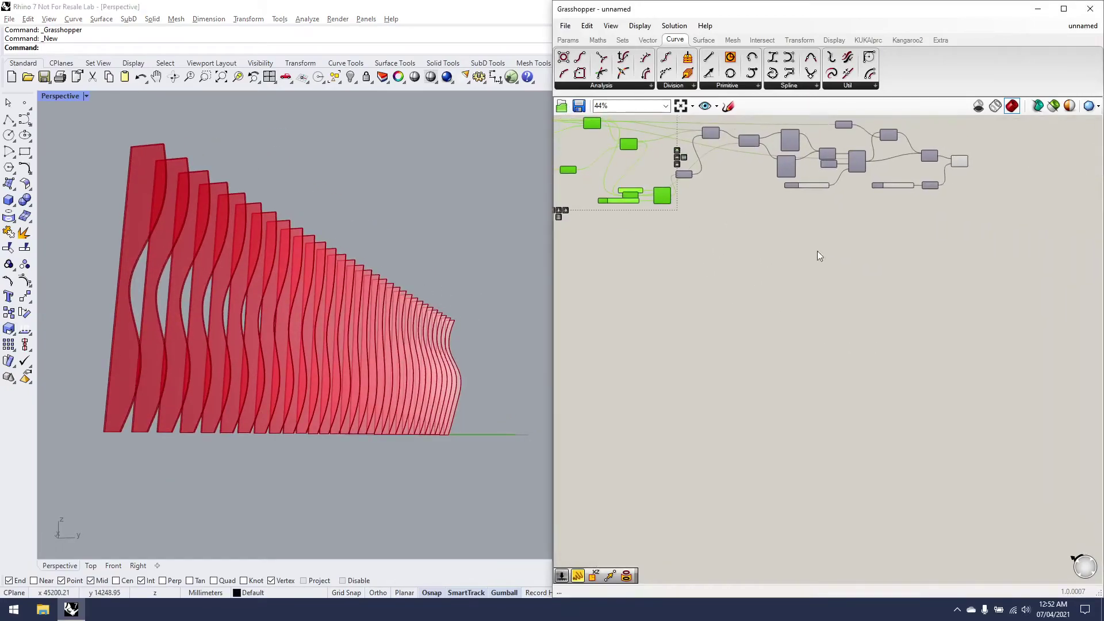
scroll(647, 217, "up", 1)
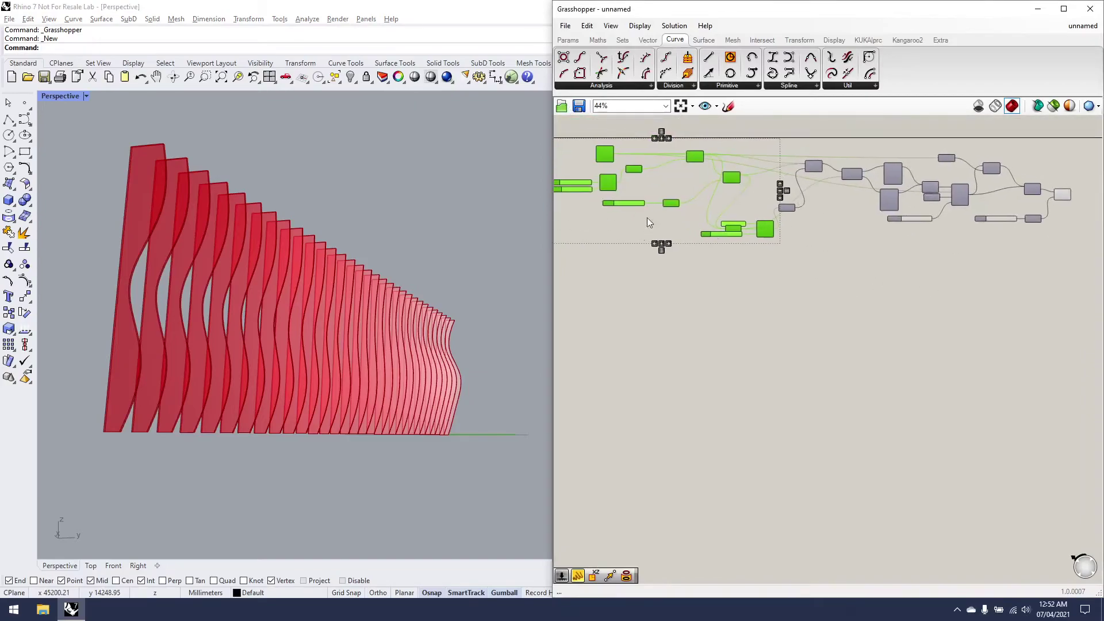
scroll(788, 308, "up", 2)
scroll(798, 257, "up", 2)
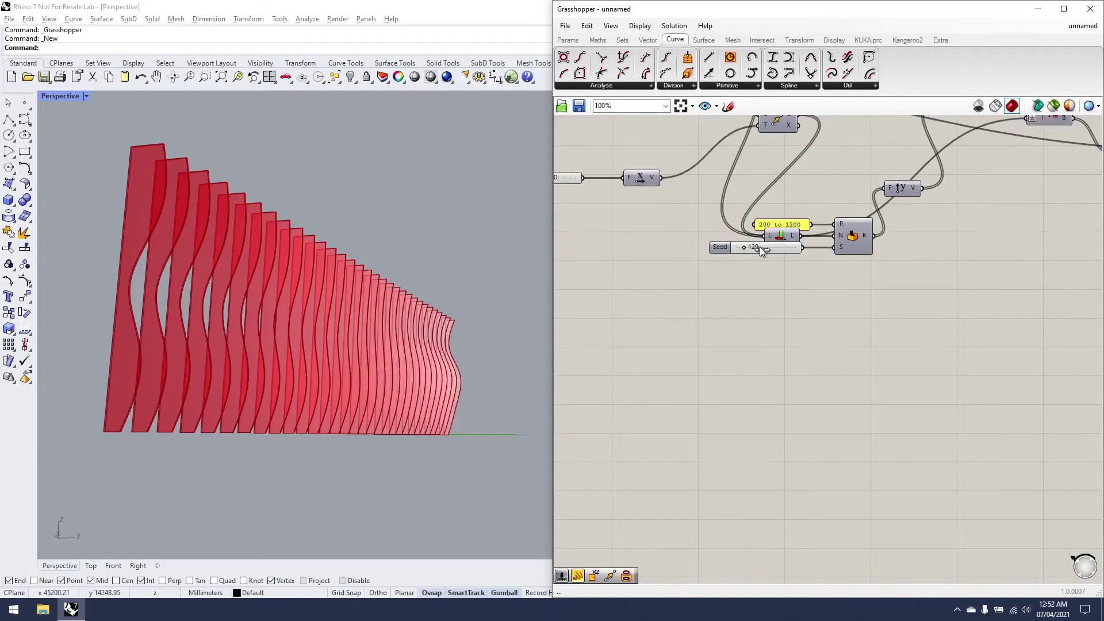
left_click_drag(764, 248, 772, 248)
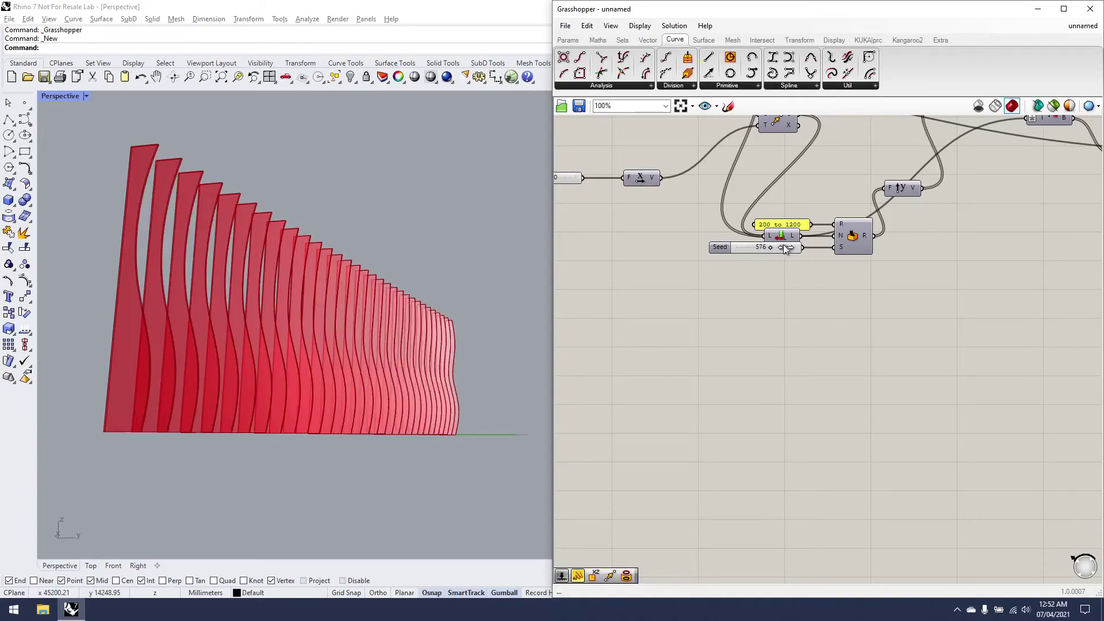
left_click_drag(785, 249, 758, 253)
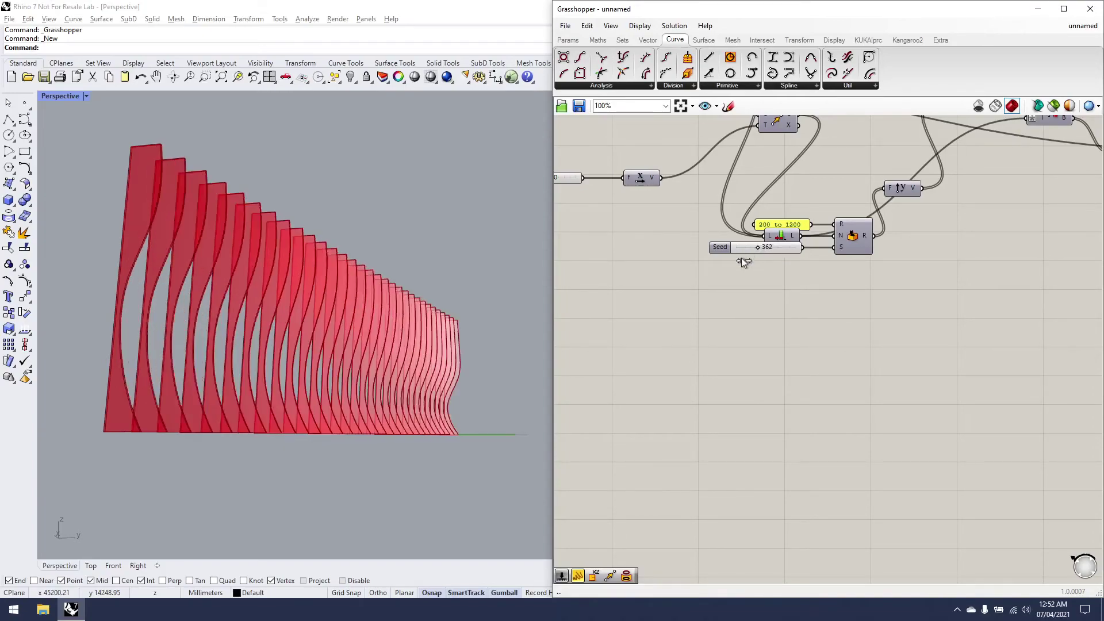
scroll(881, 221, "down", 5)
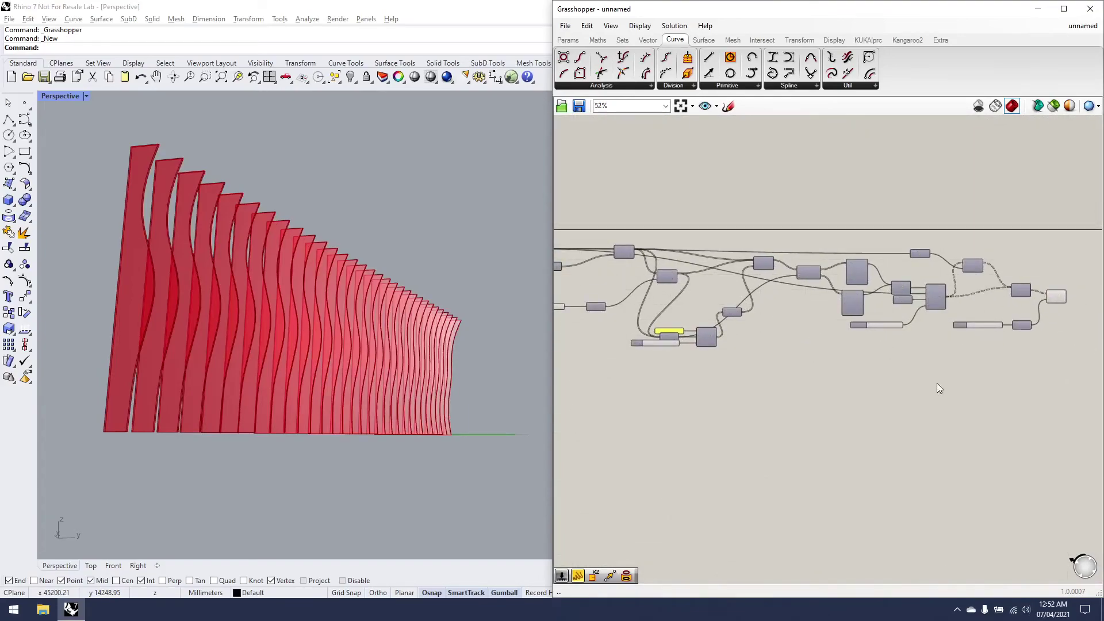
Move the Seed slider slightly lower beside the Random component and inspect the extruded fins from several angles
right_click_drag(365, 254, 341, 343)
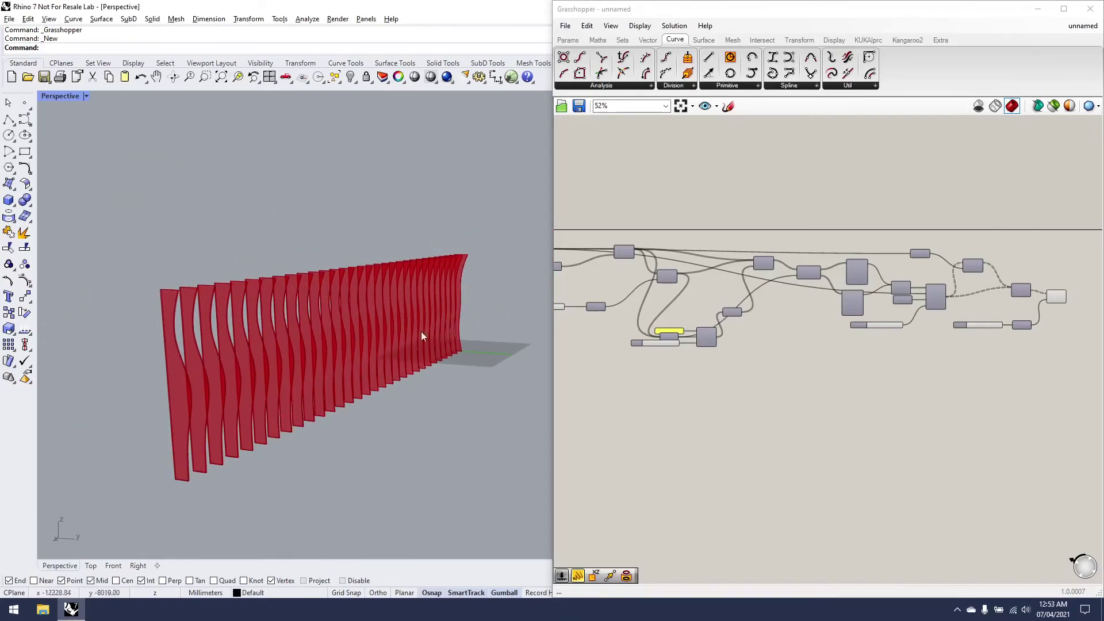
scroll(853, 344, "up", 3)
right_click_drag(787, 347, 815, 300)
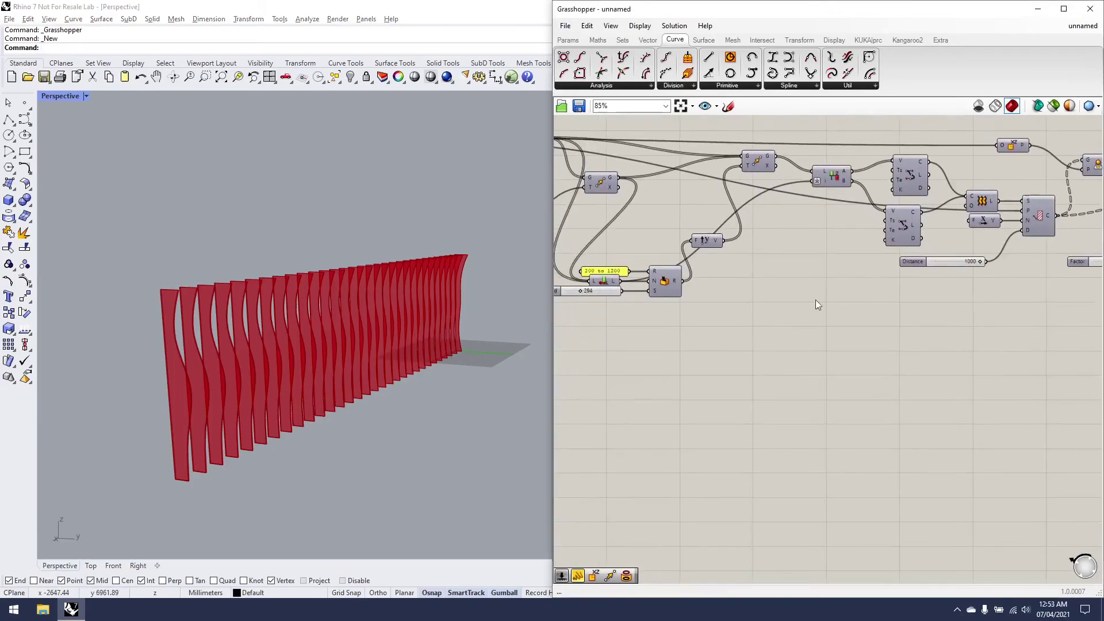
mouse_move(601, 290)
left_mouse_down()
mouse_move(593, 303)
mouse_move(602, 298)
left_mouse_up()
right_click_drag(320, 324, 326, 344)
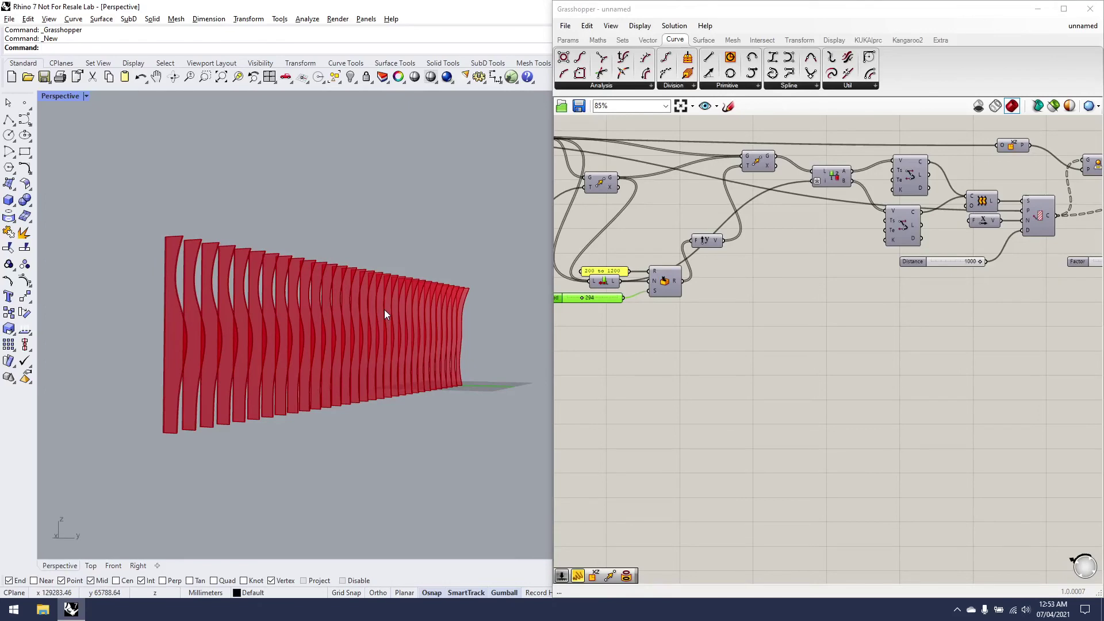
right_click_drag(384, 309, 245, 346)
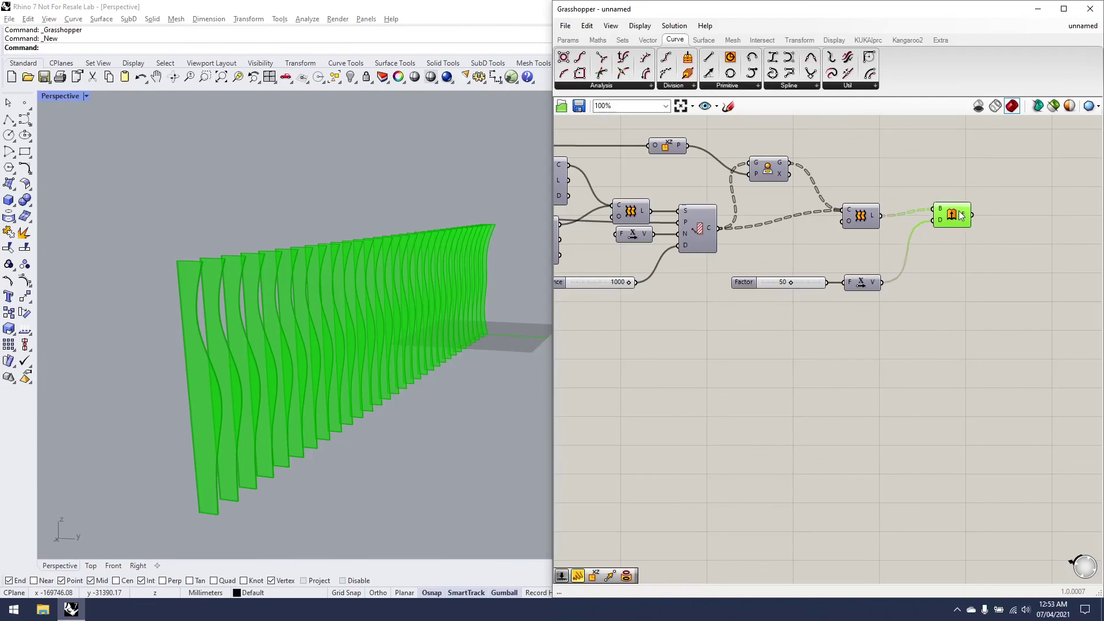
left_click(979, 279)
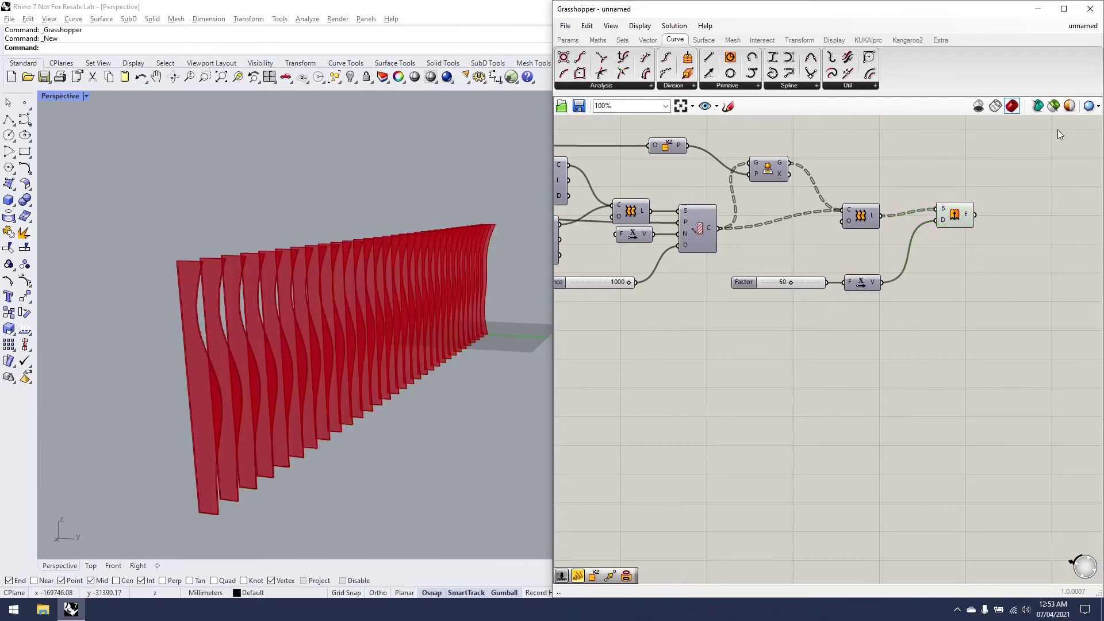